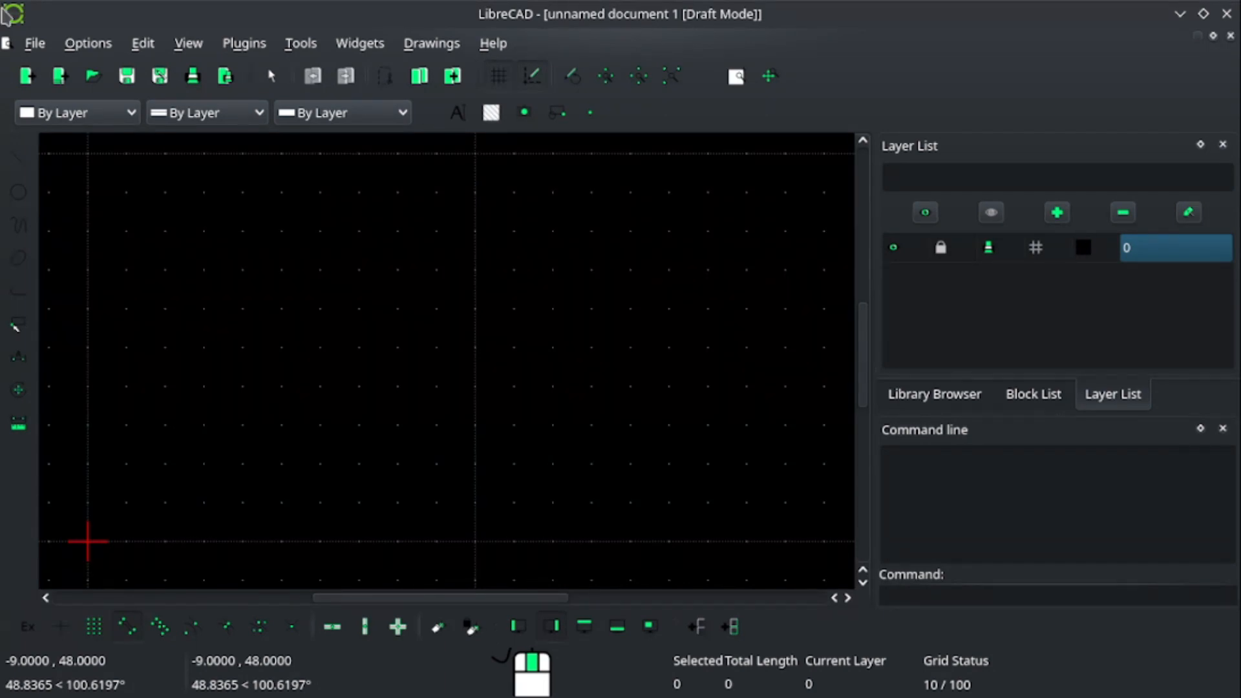
# Set the drawing's length precision to 0.00 and its angle precision to 0 in the drawing preferences.
pyautogui.click(95, 41)
pyautogui.click(118, 111)
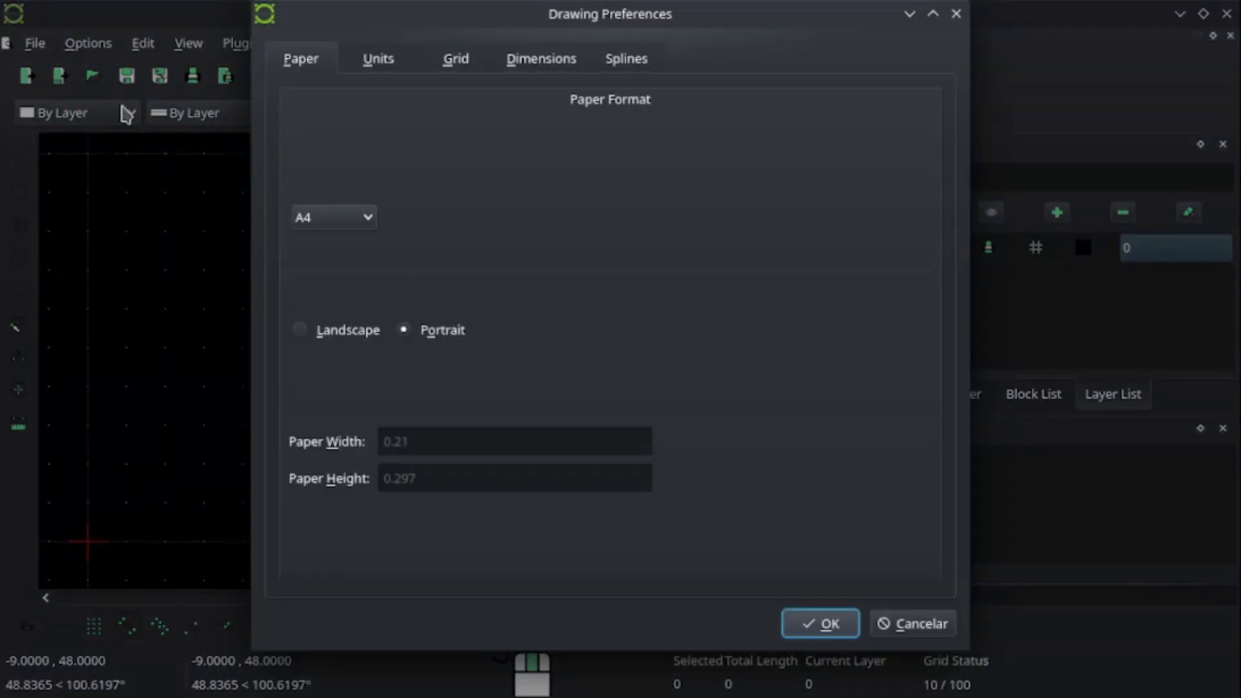
pyautogui.click(391, 72)
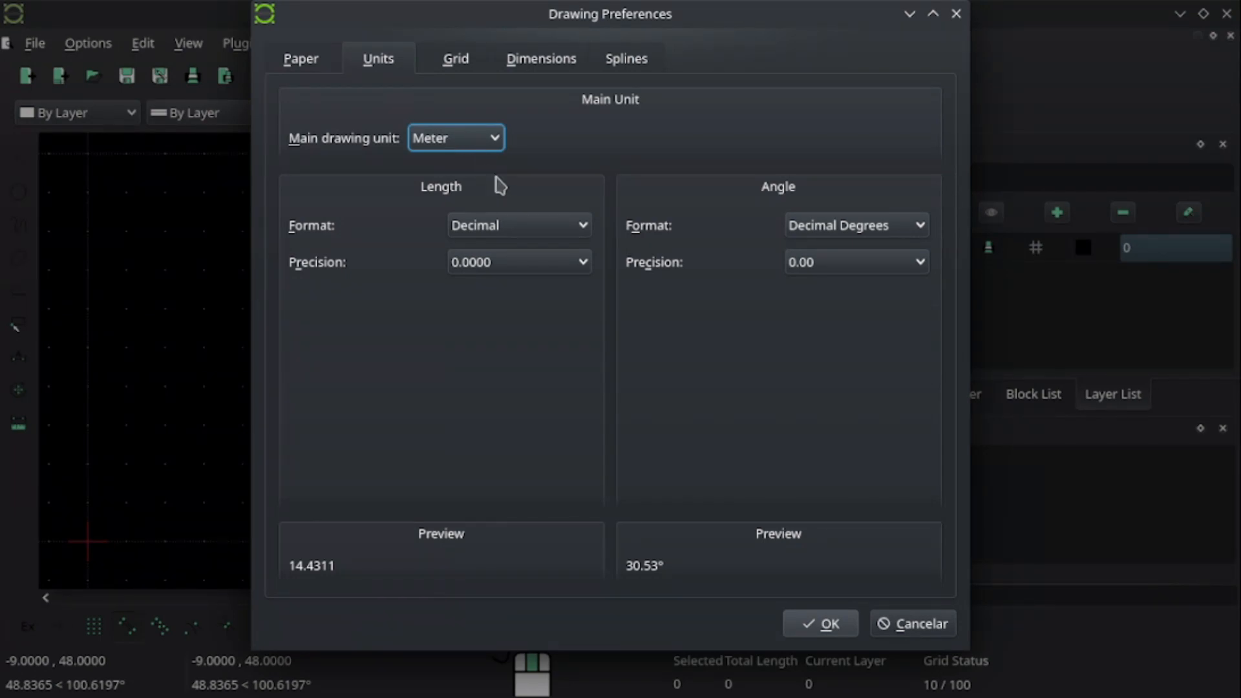
pyautogui.click(485, 264)
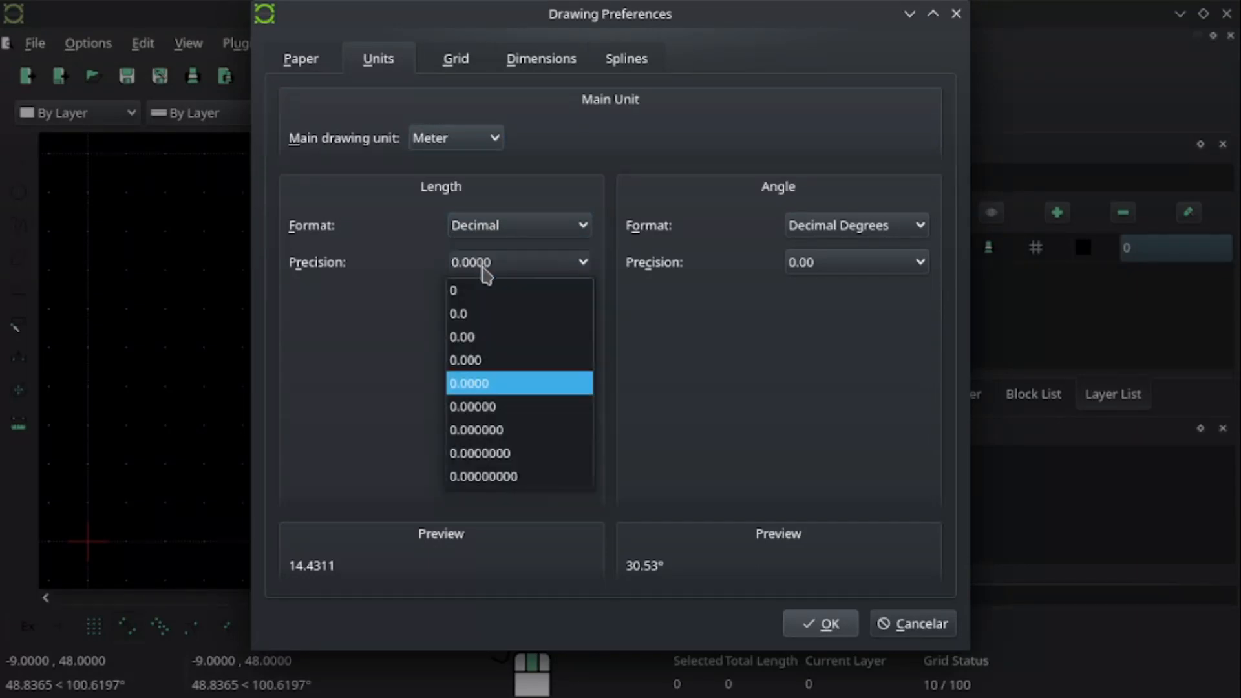
pyautogui.click(478, 336)
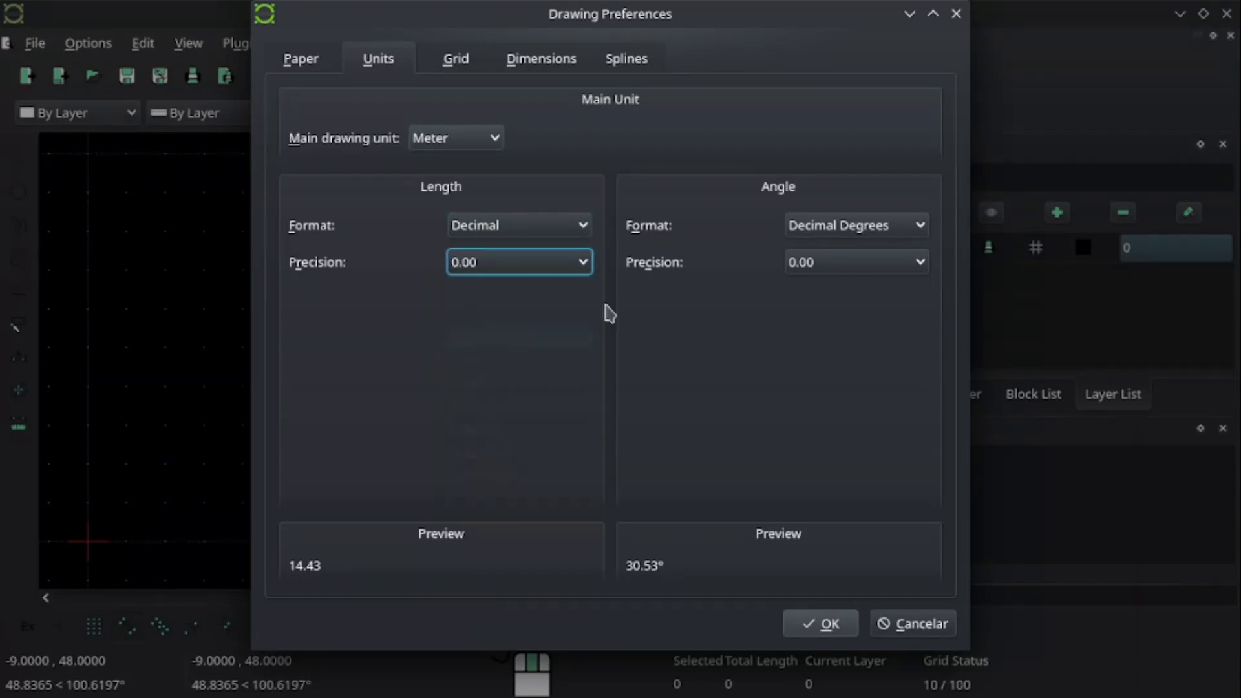
pyautogui.click(794, 265)
pyautogui.click(795, 292)
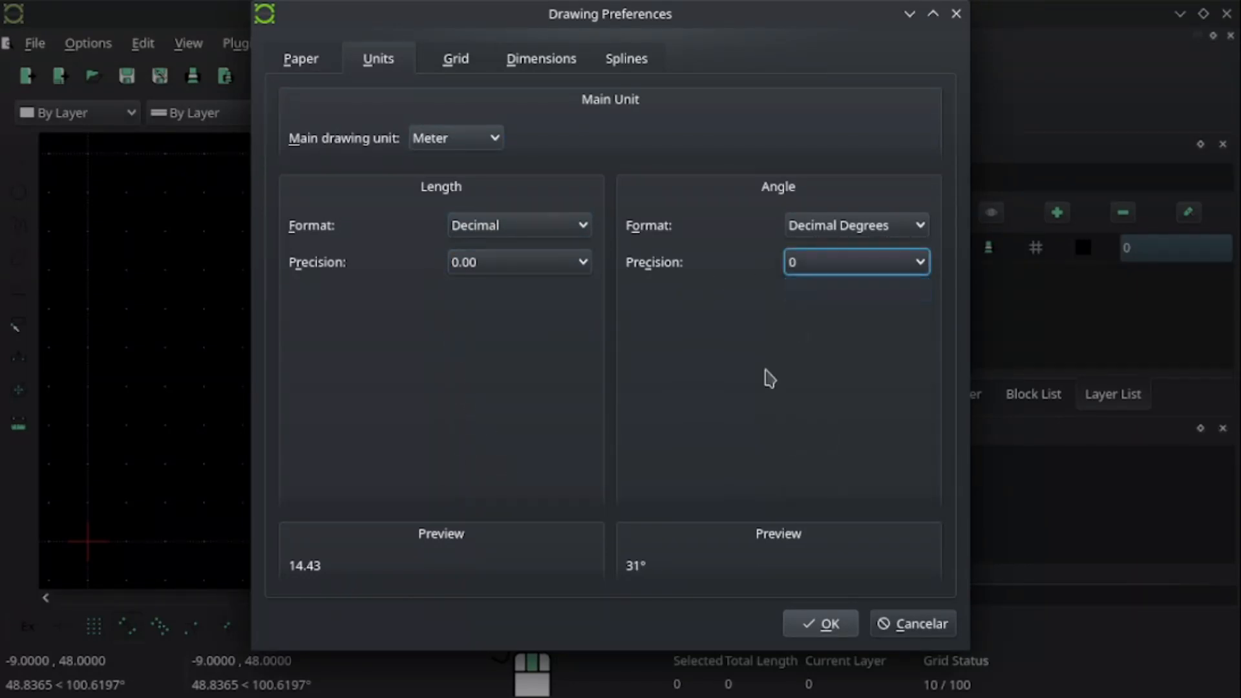
pyautogui.click(834, 628)
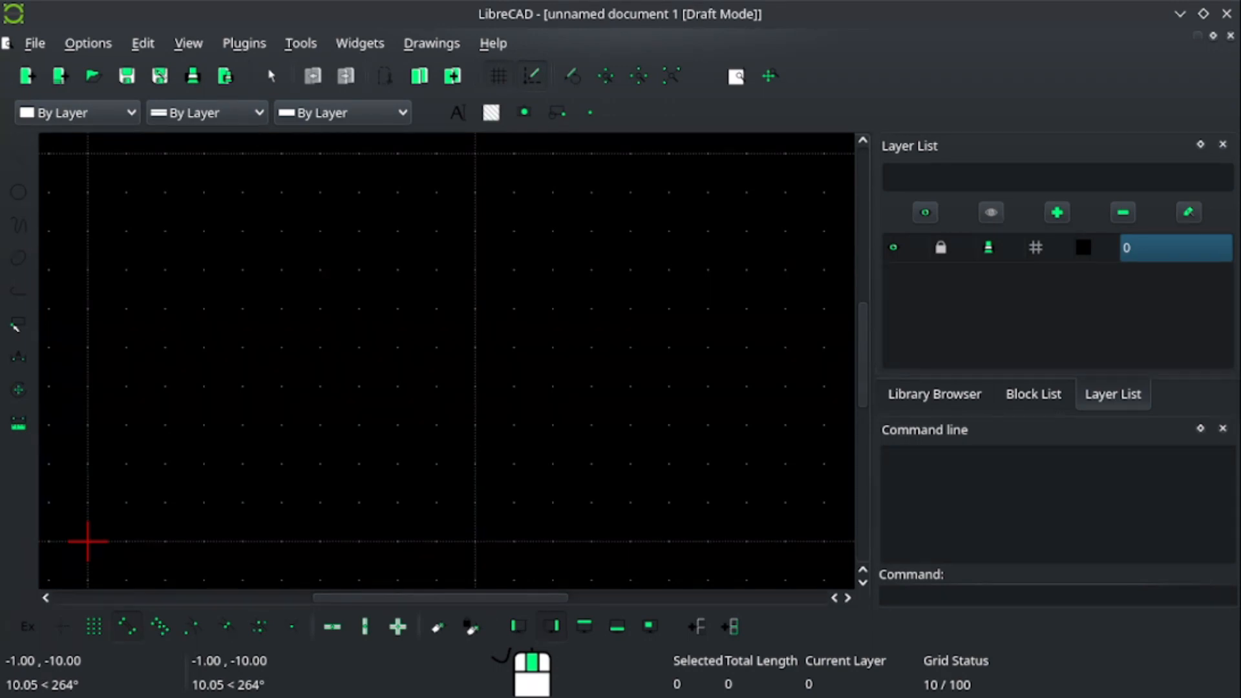
# Save the drawing as Projeto01 in DXF 2007 format in the home folder.
pyautogui.click(36, 44)
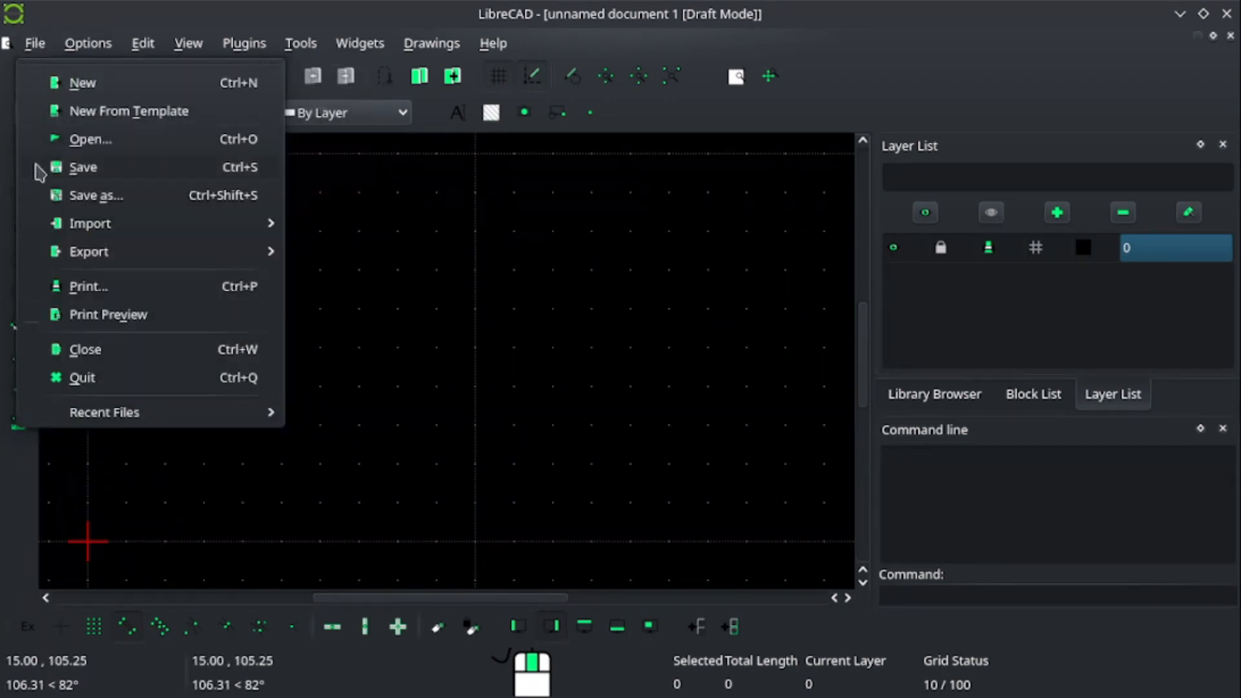
pyautogui.click(70, 170)
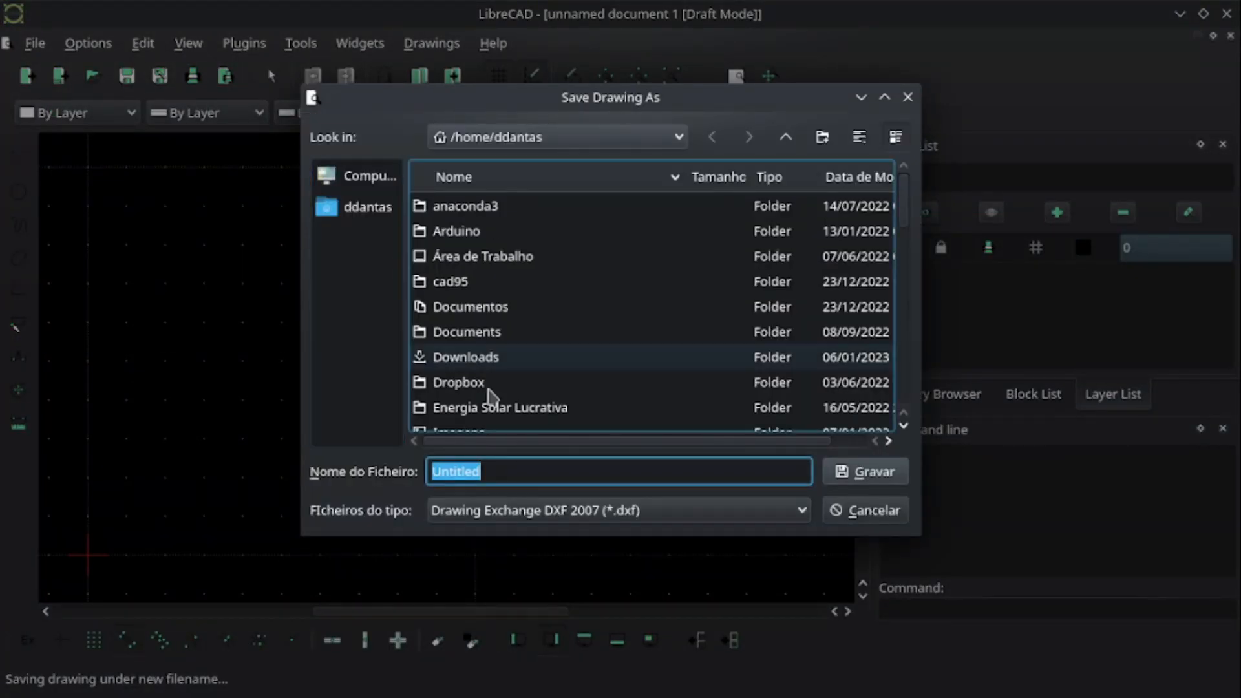
pyautogui.write('P')
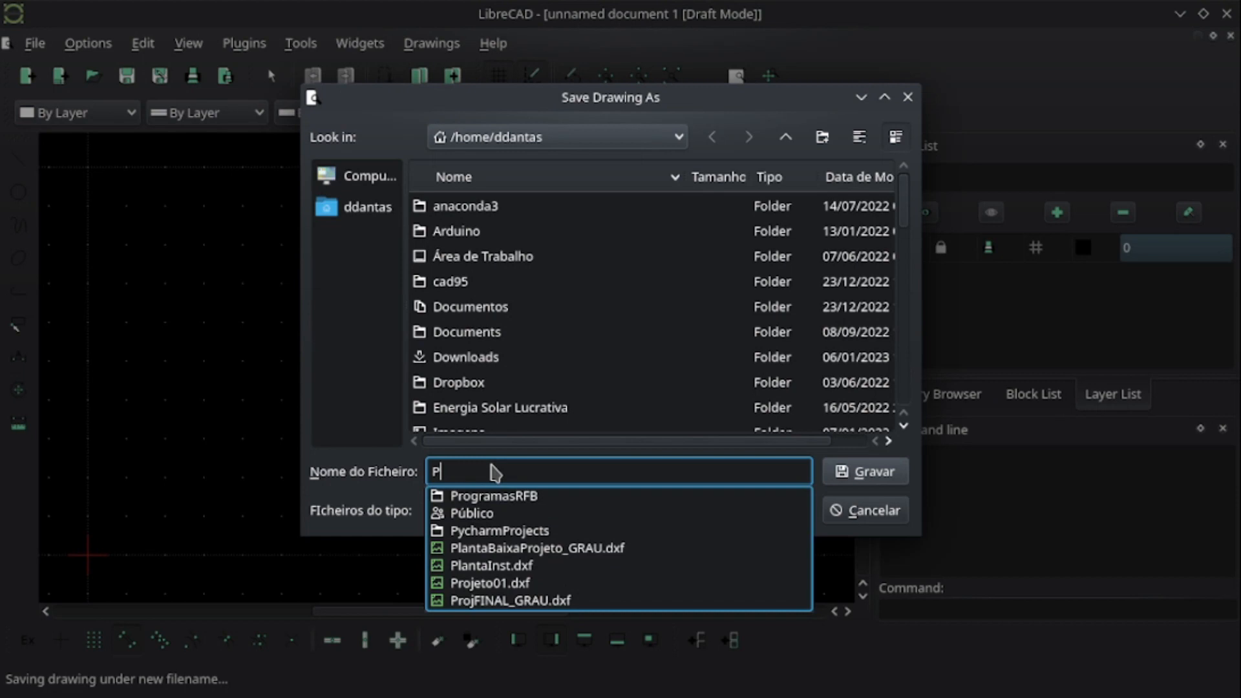
pyautogui.write('rojeto01')
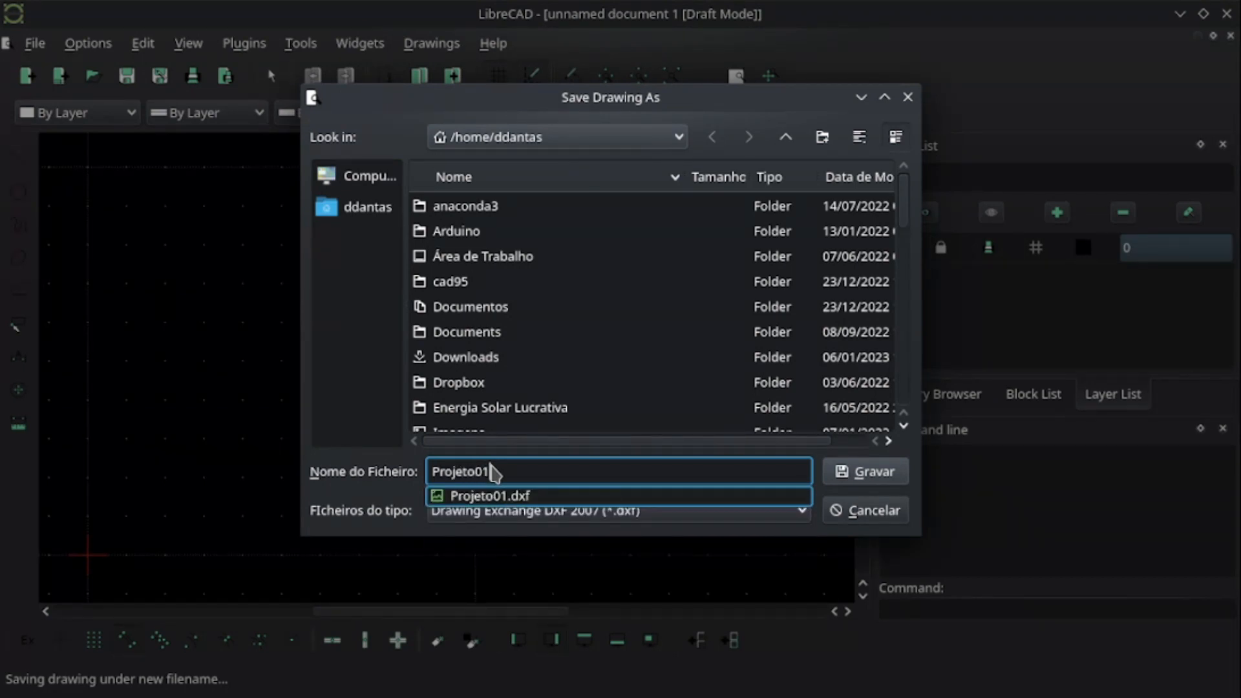
pyautogui.click(905, 473)
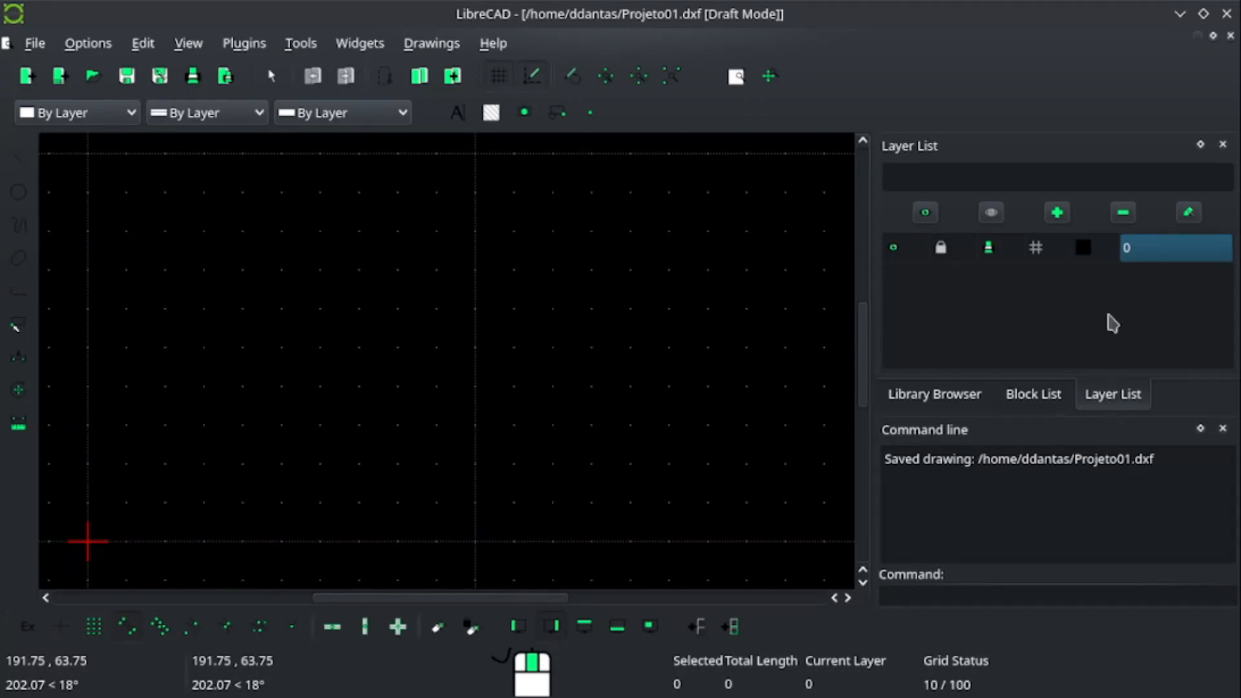
# Create a layer named Alvenaria with magenta colour, 0.70mm (ISO) line width and continuous line type.
pyautogui.click(1057, 213)
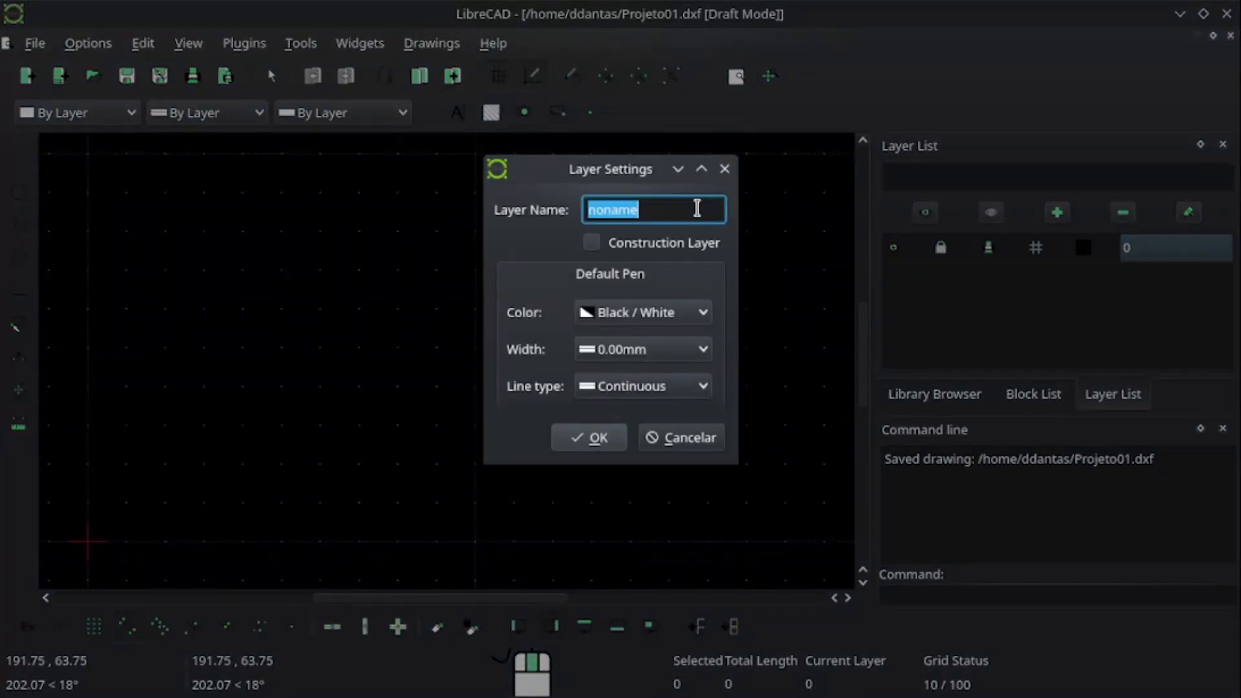
pyautogui.write('Alvenaria')
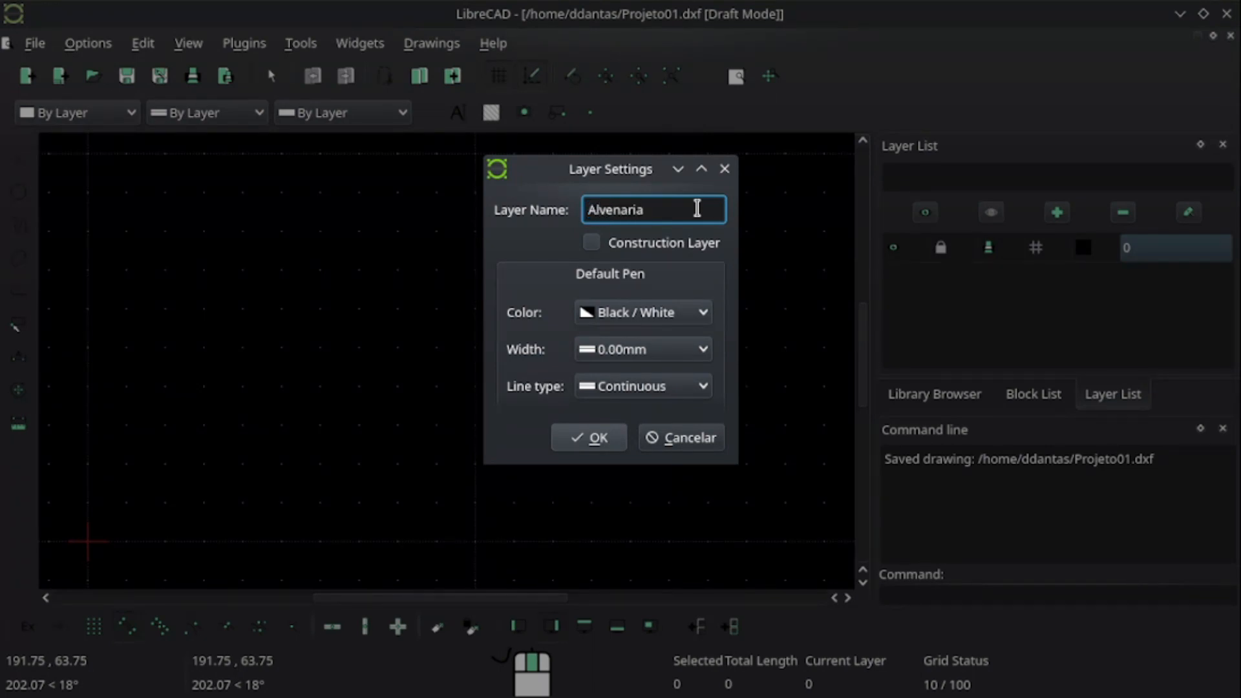
pyautogui.click(618, 316)
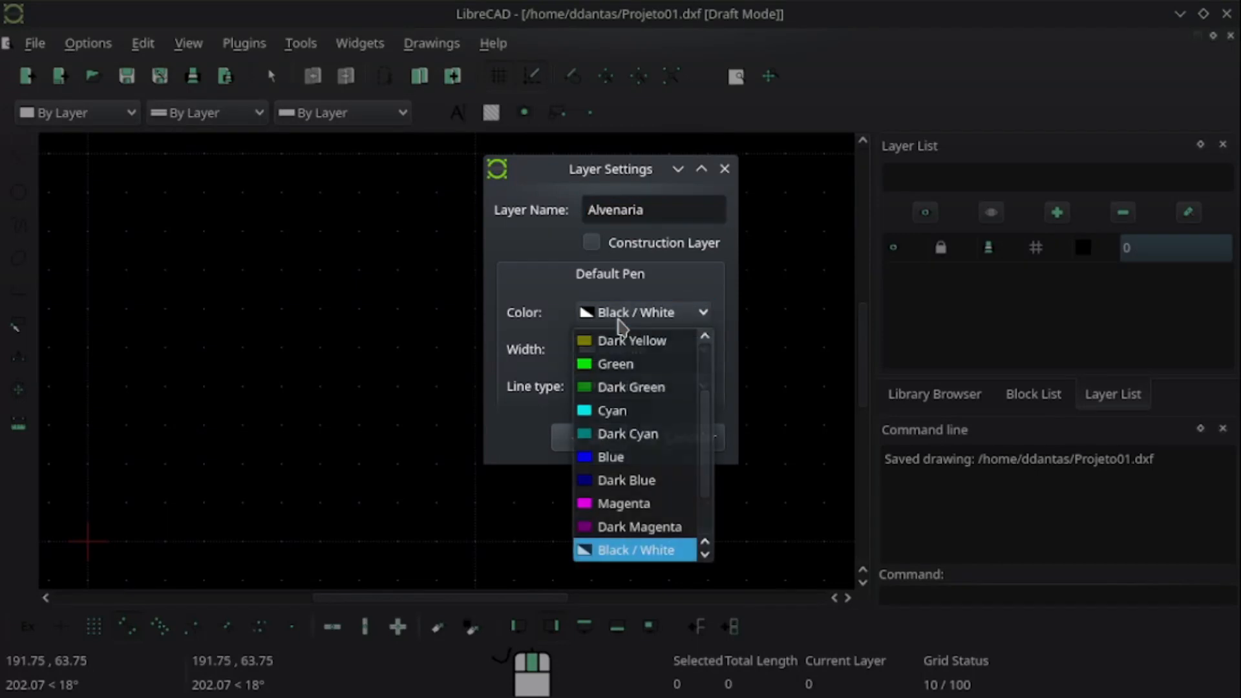
pyautogui.click(616, 510)
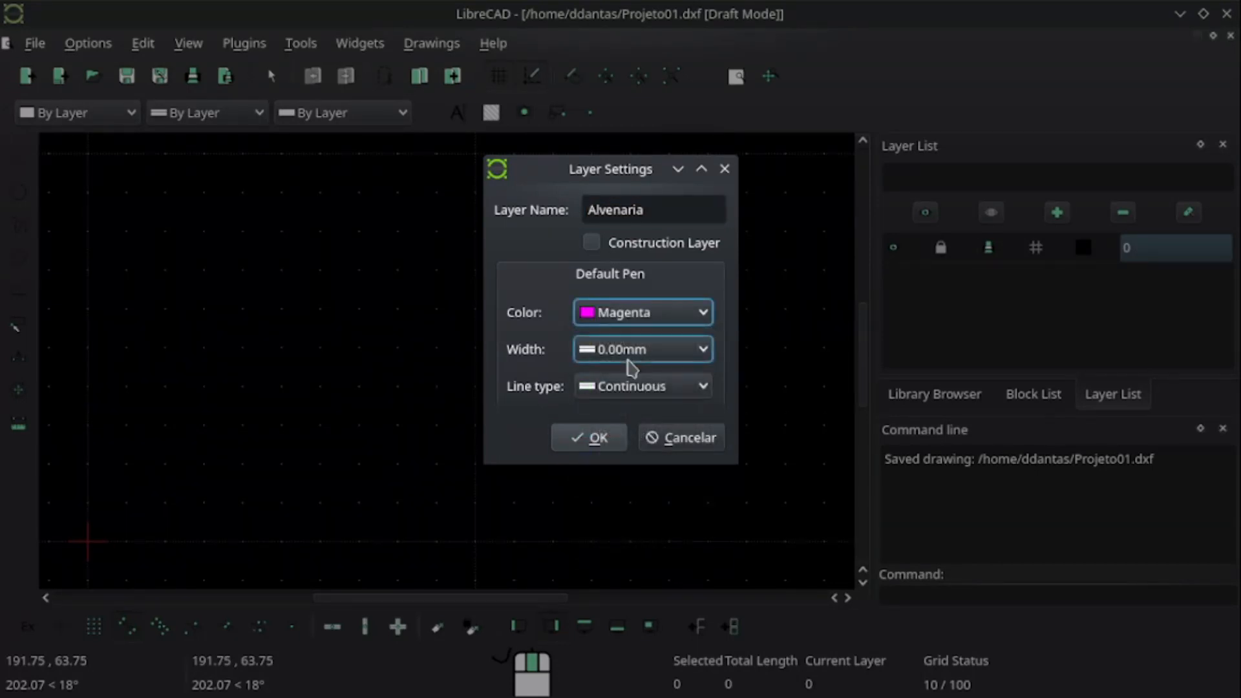
pyautogui.click(633, 360)
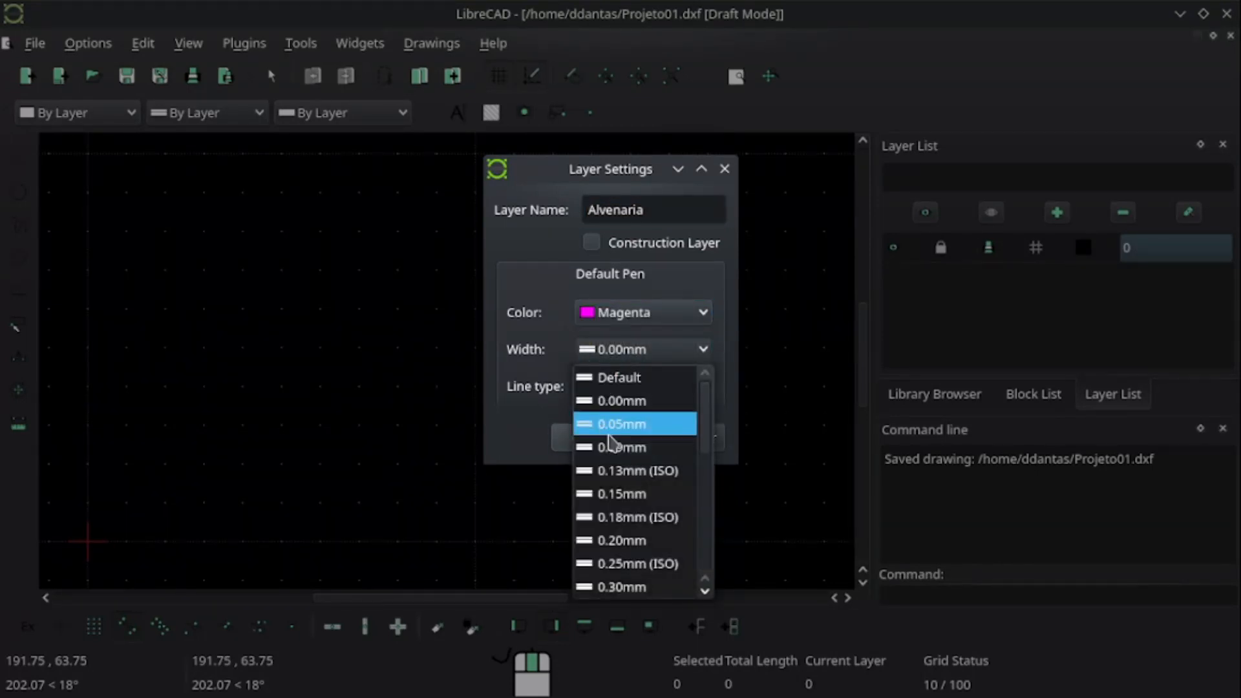
pyautogui.scroll(-3, 621, 426)
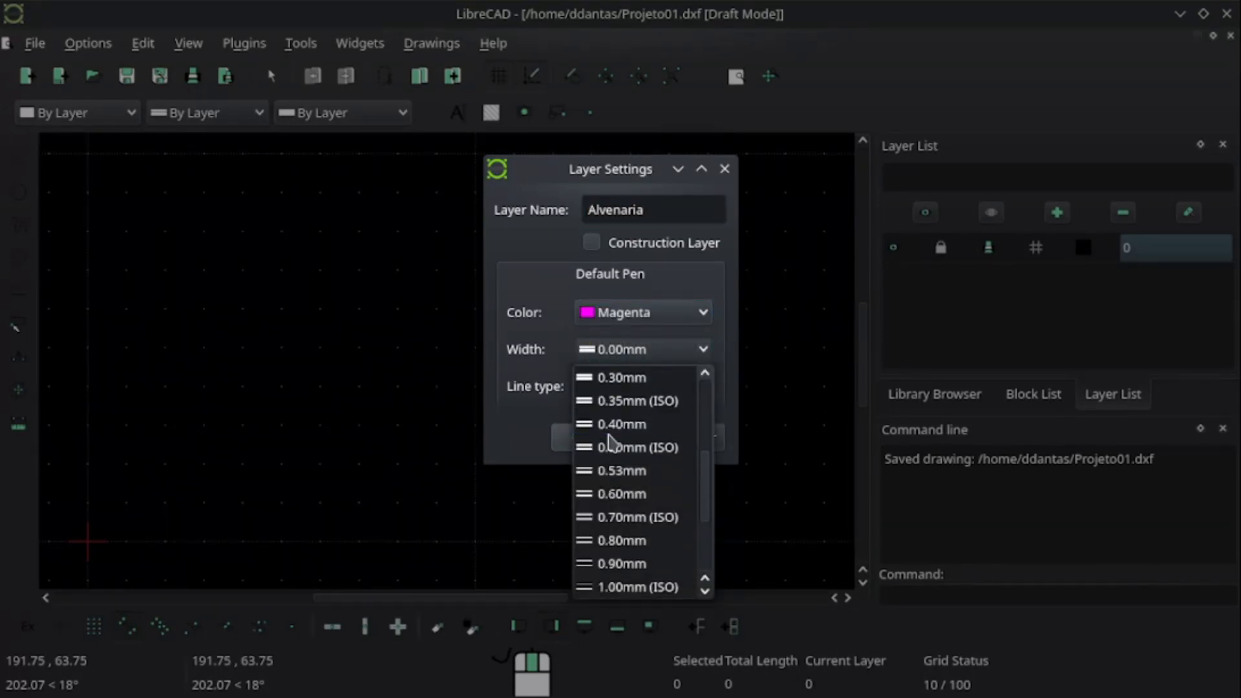
pyautogui.click(635, 517)
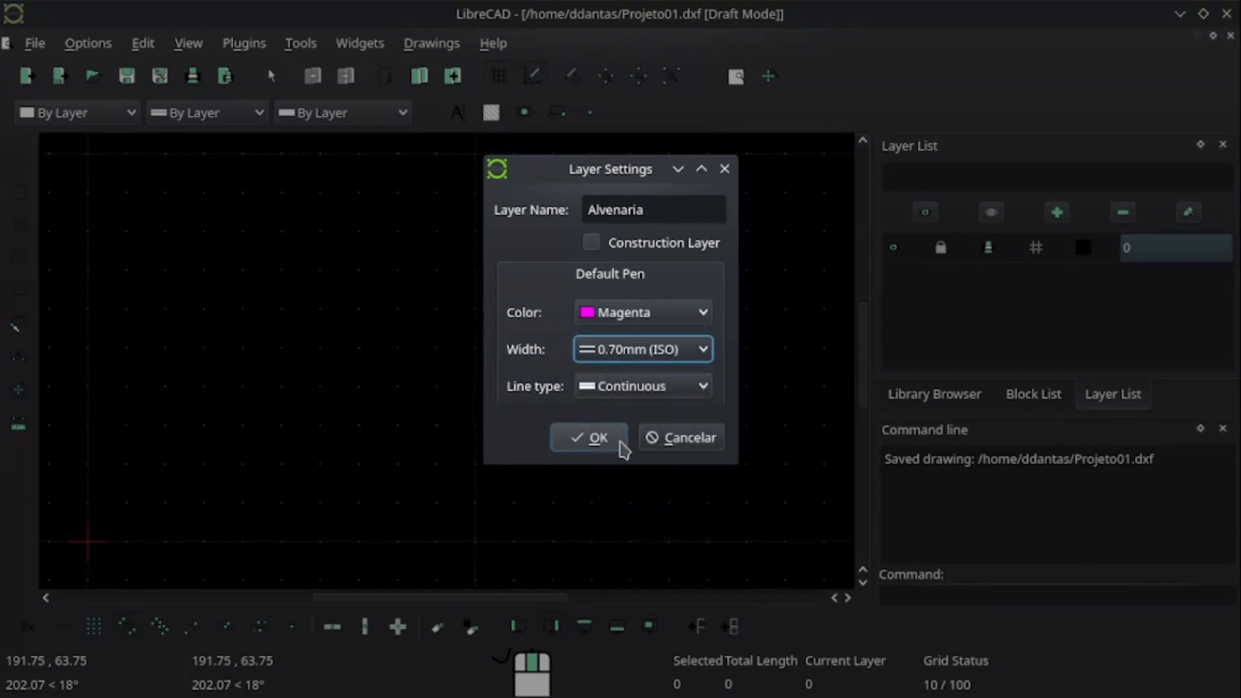
pyautogui.click(592, 444)
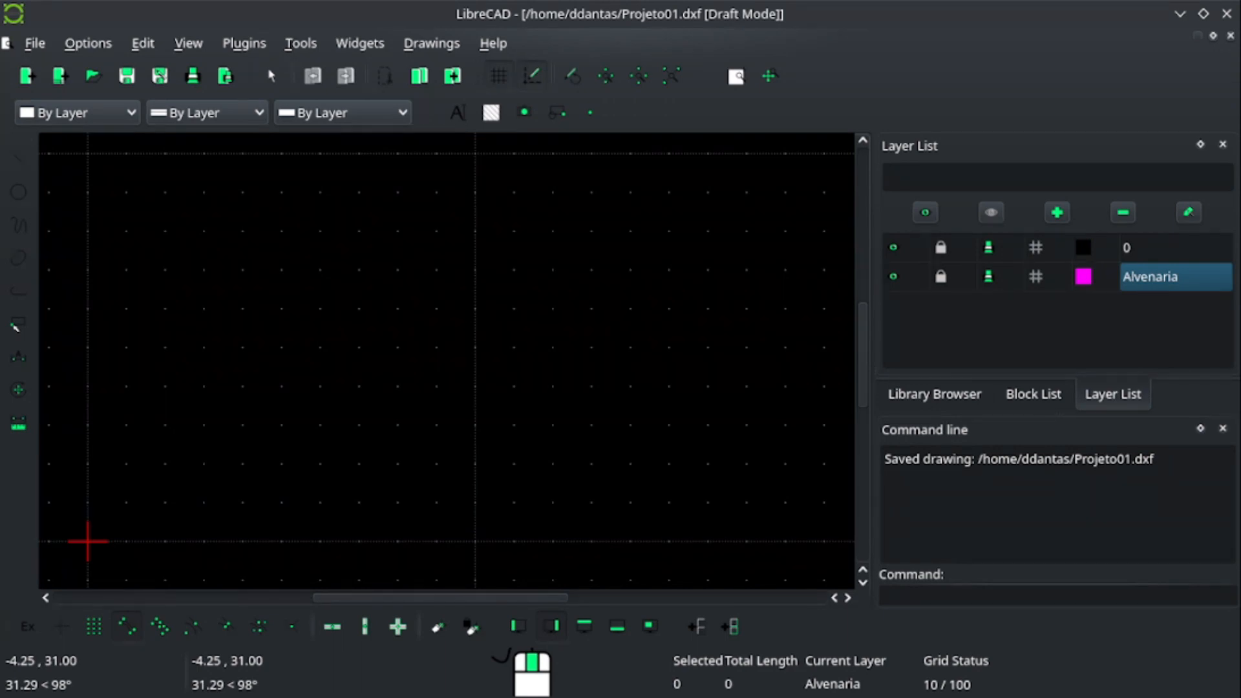
# Hide the grid and draw a horizontal line from about 11.50, 83.00 to the relative point @4,0.
pyautogui.hotkey('ctrl', 'g')
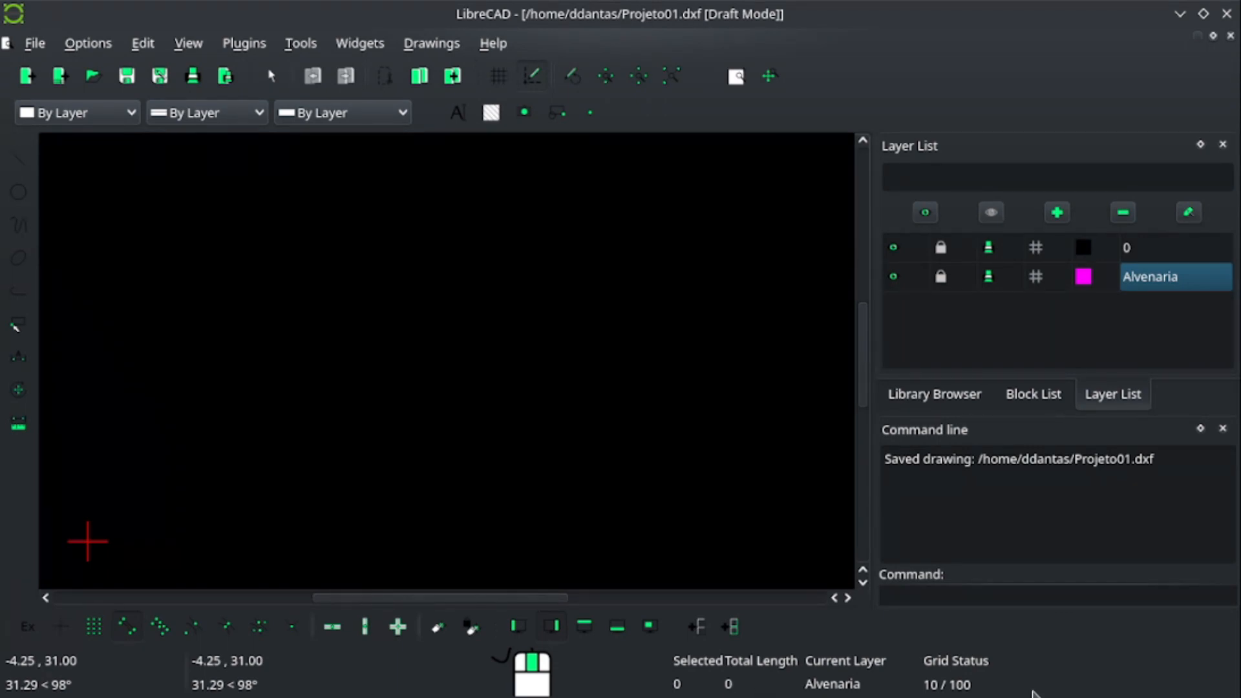
pyautogui.click(986, 600)
pyautogui.write('l')
pyautogui.press('Return')
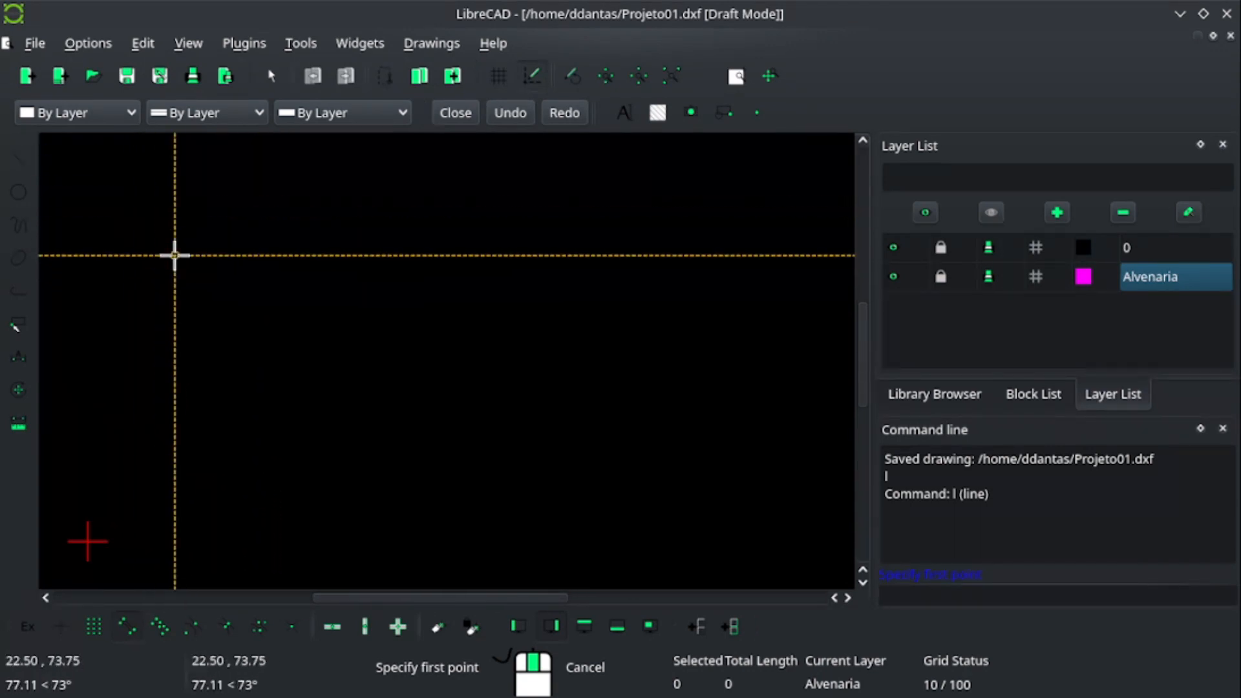
pyautogui.click(132, 219)
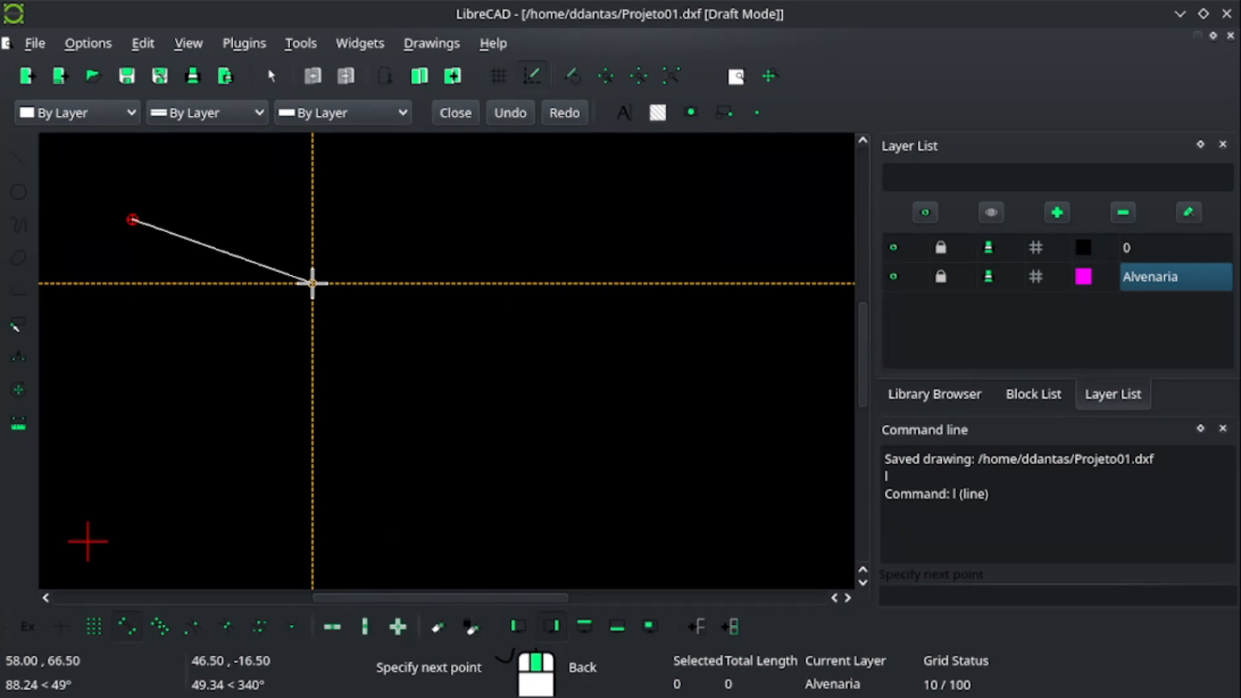
pyautogui.click(1045, 595)
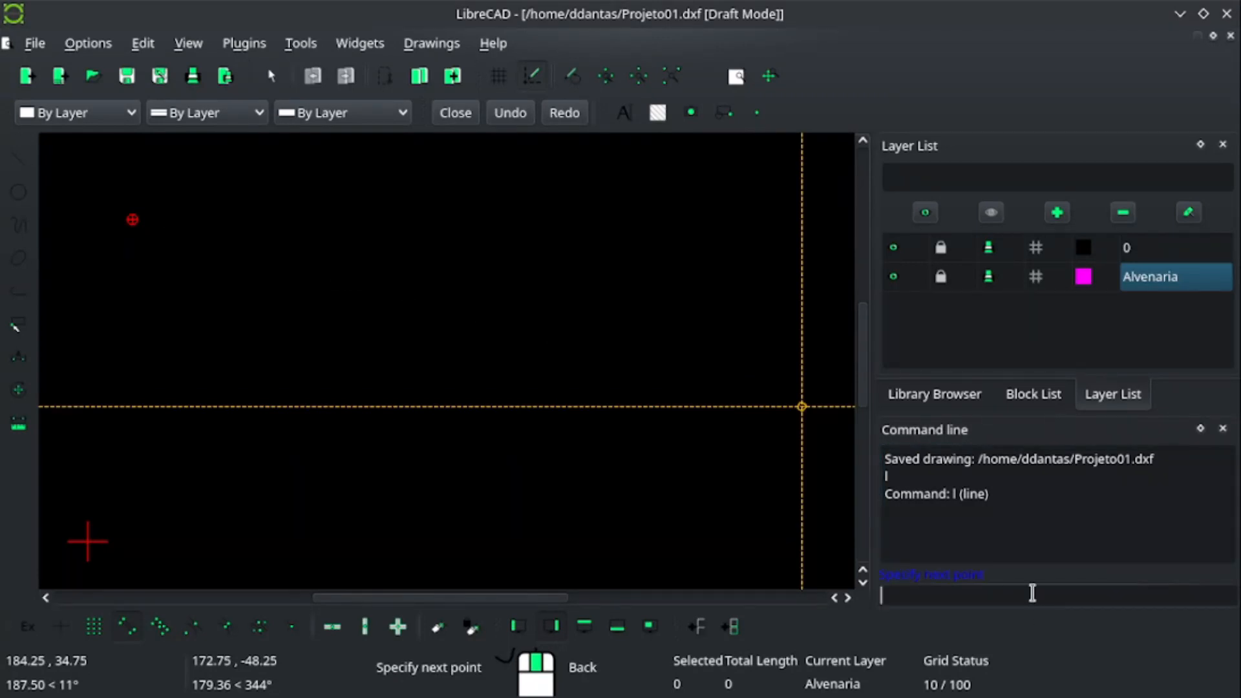
pyautogui.write('@4,0')
pyautogui.press('Return')
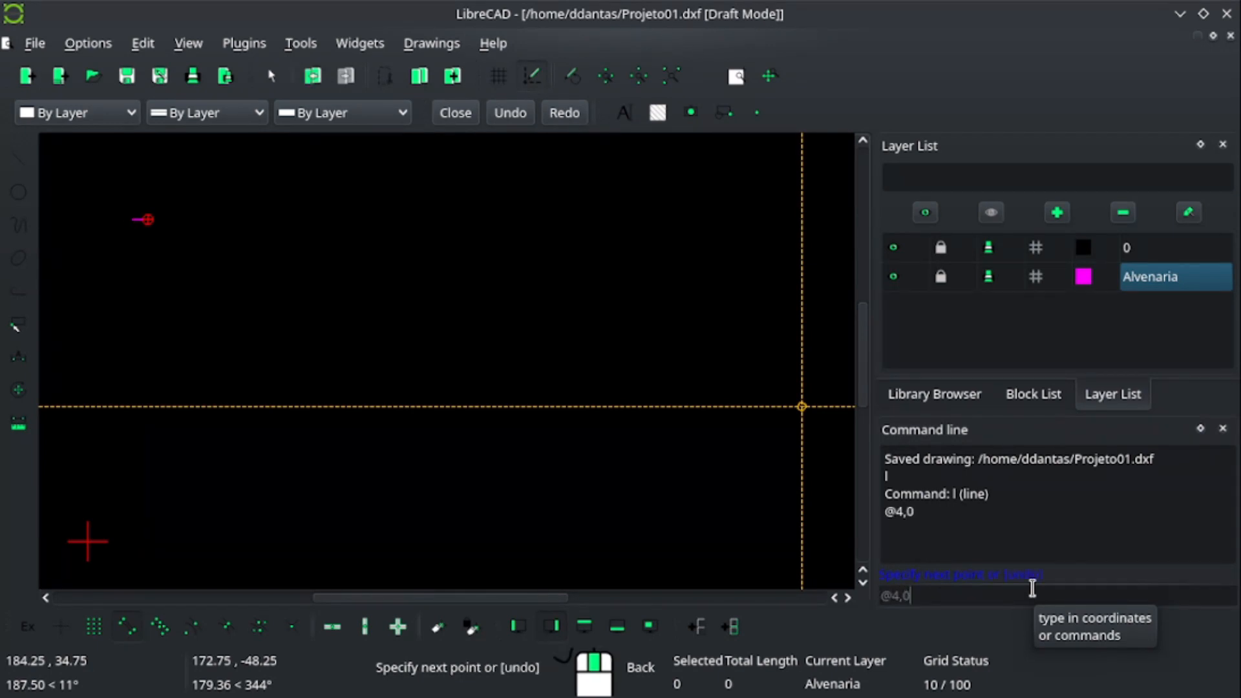
pyautogui.click(884, 536)
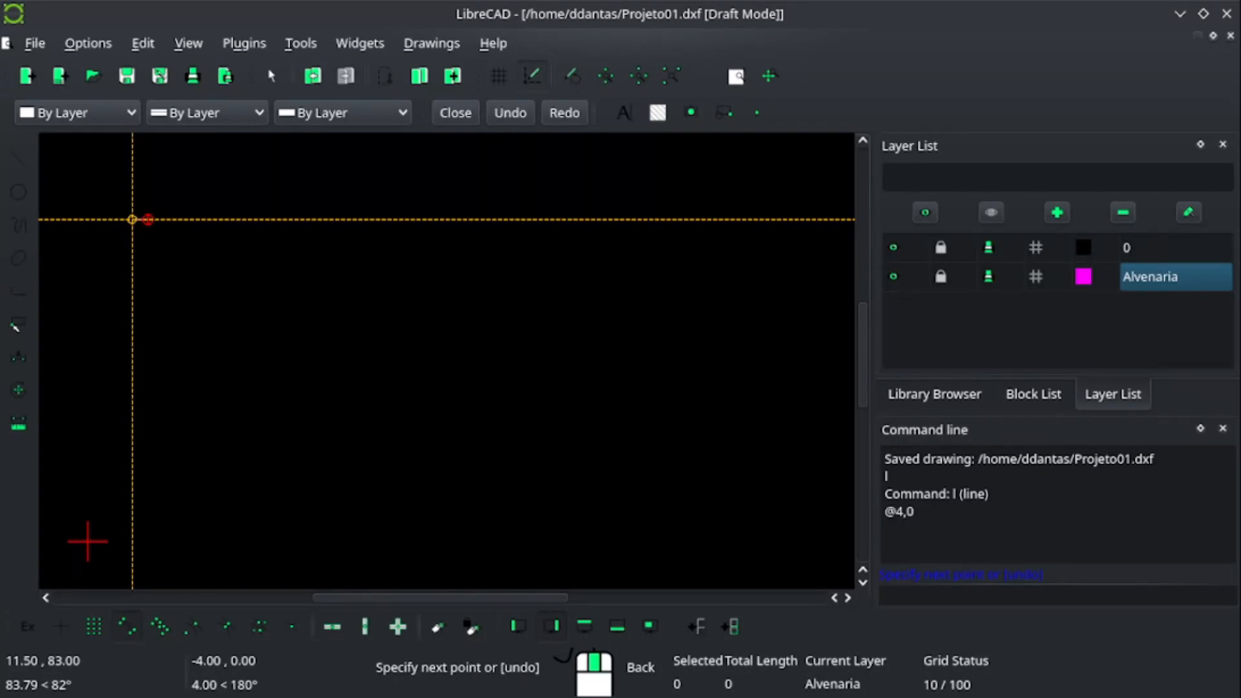
pyautogui.scroll(3, 188, 213)
pyautogui.scroll(5, 143, 248)
pyautogui.scroll(3, 223, 248)
pyautogui.scroll(3, 296, 277)
pyautogui.moveTo(318, 277)
pyautogui.mouseDown(button='middle')
pyautogui.moveTo(271, 374)
pyautogui.moveTo(196, 246)
pyautogui.moveTo(208, 331)
pyautogui.mouseUp(button='middle')
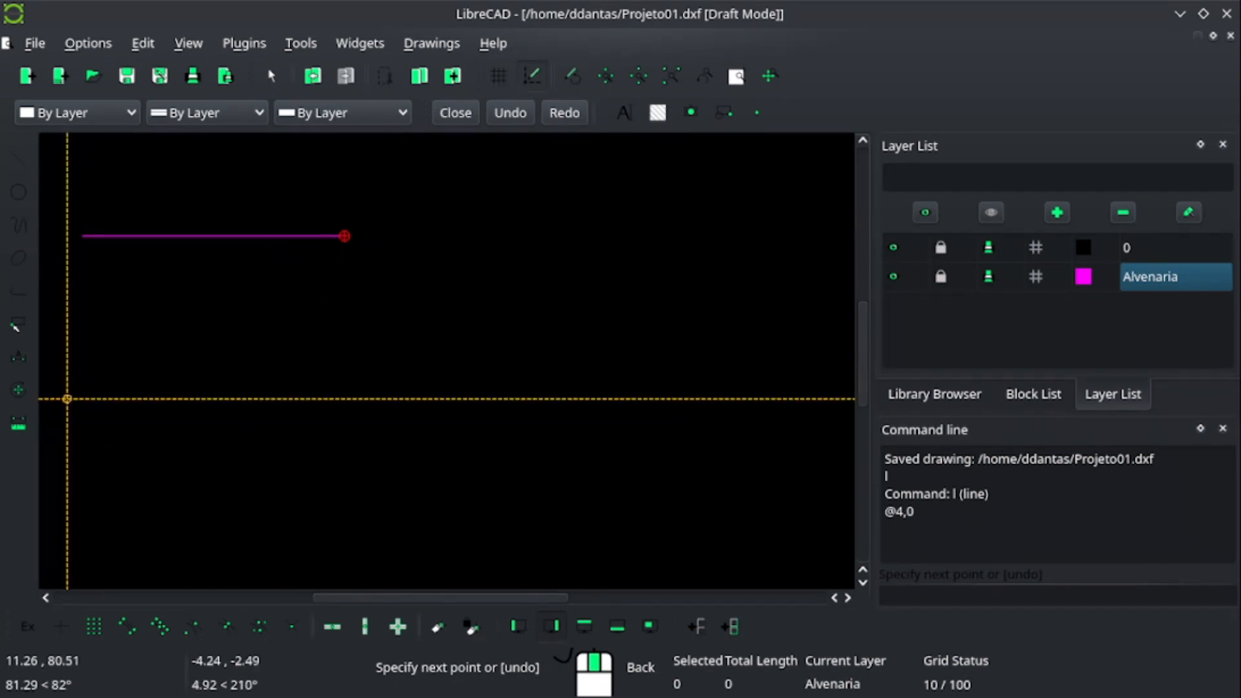
pyautogui.write('@-4,0')
pyautogui.press('Return')
pyautogui.write('u')
pyautogui.press('Return')
# Complete the square from the line's right end with segments to @0,-4, @-4,0 and @0,4, and end the Line command.
pyautogui.write('@')
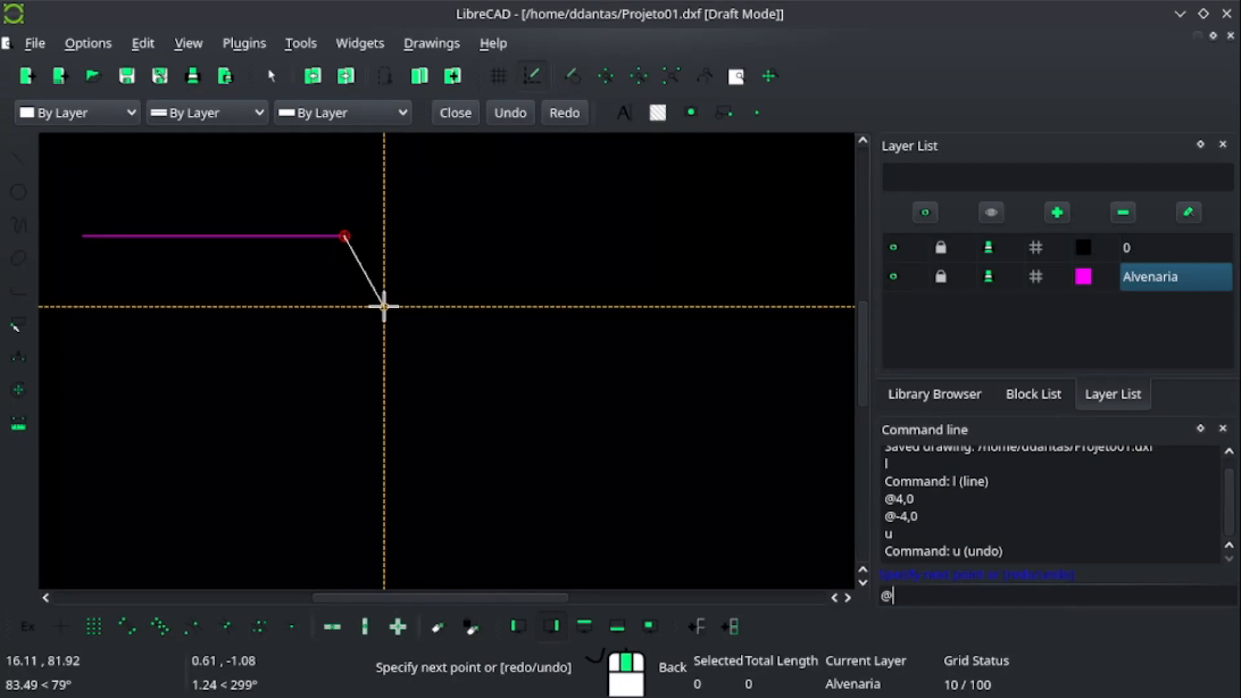
pyautogui.write('0,-4')
pyautogui.press('Return')
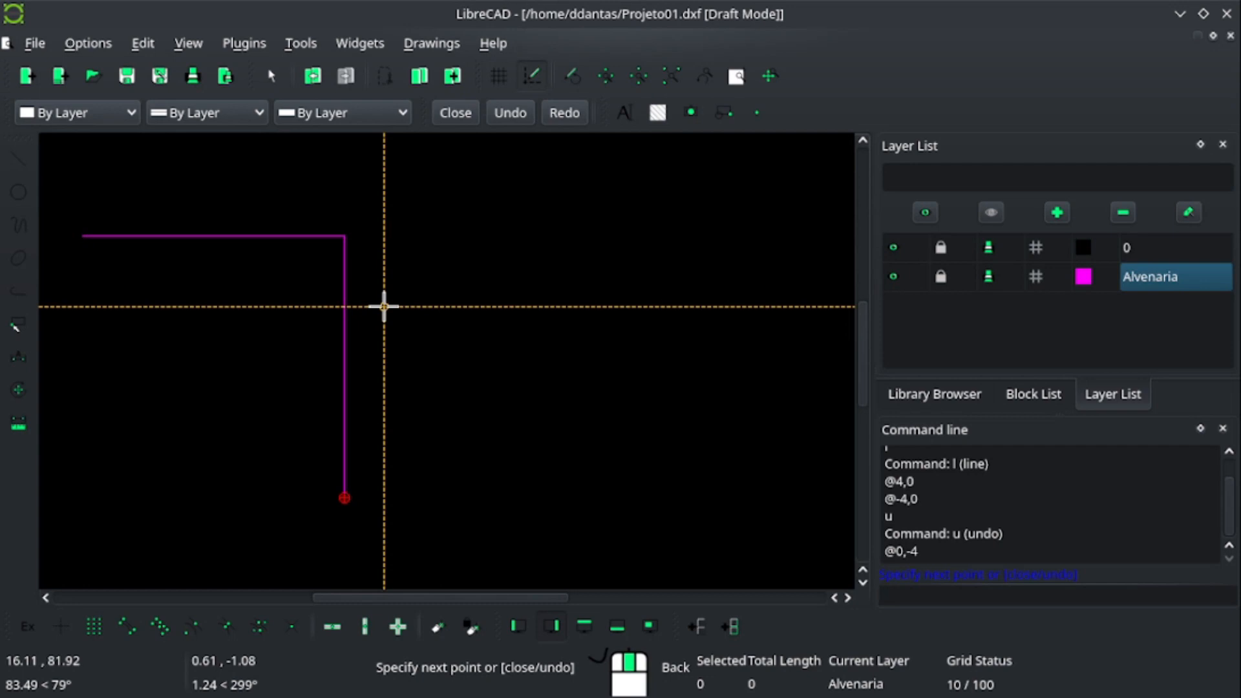
pyautogui.write('@-4,0')
pyautogui.press('Return')
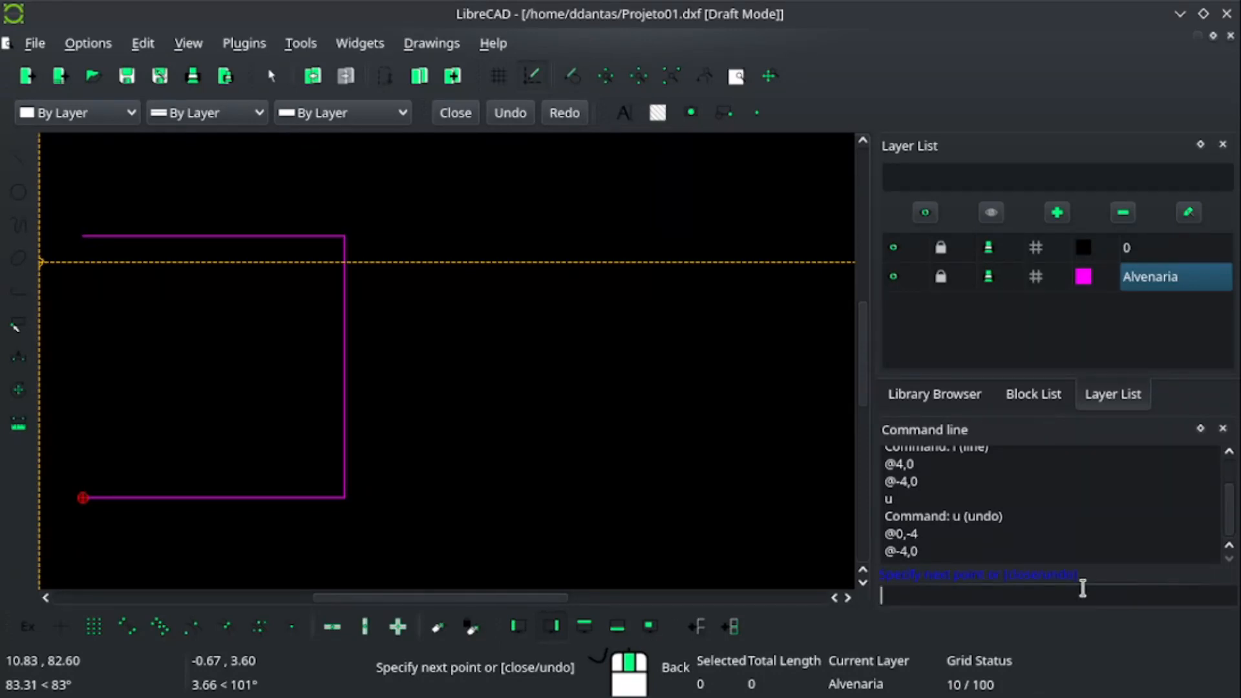
pyautogui.write('@0')
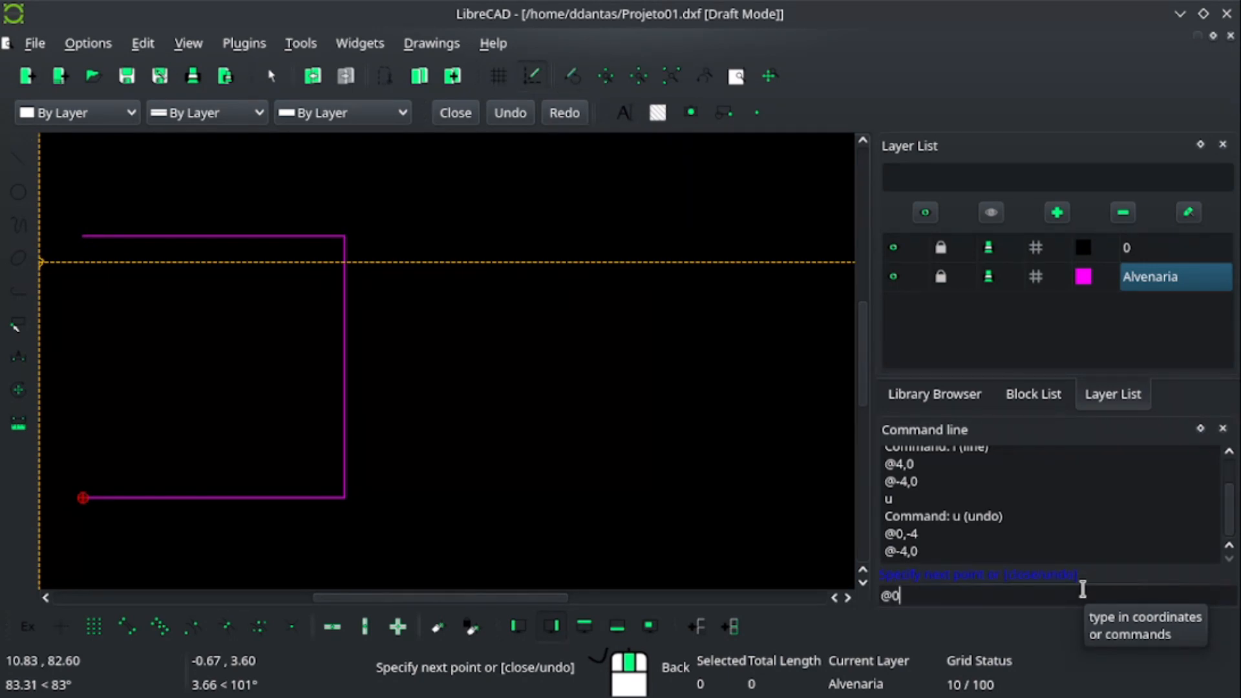
pyautogui.write(',4')
pyautogui.press('Return')
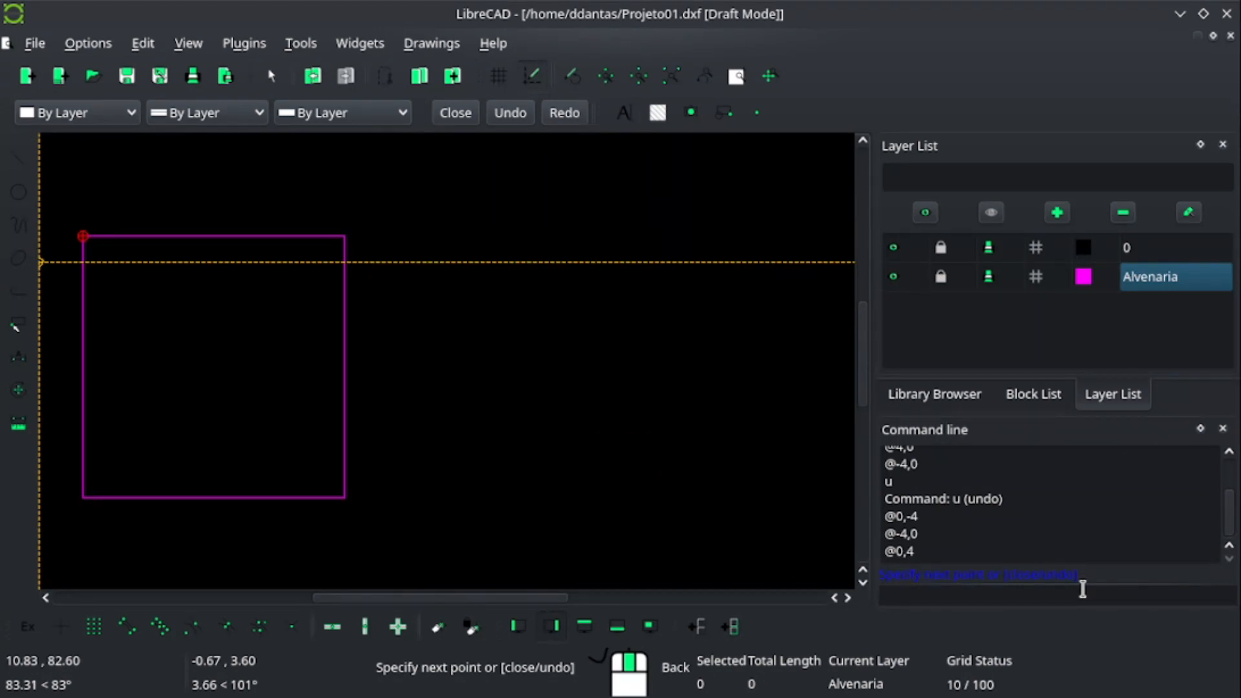
pyautogui.rightClick(401, 404)
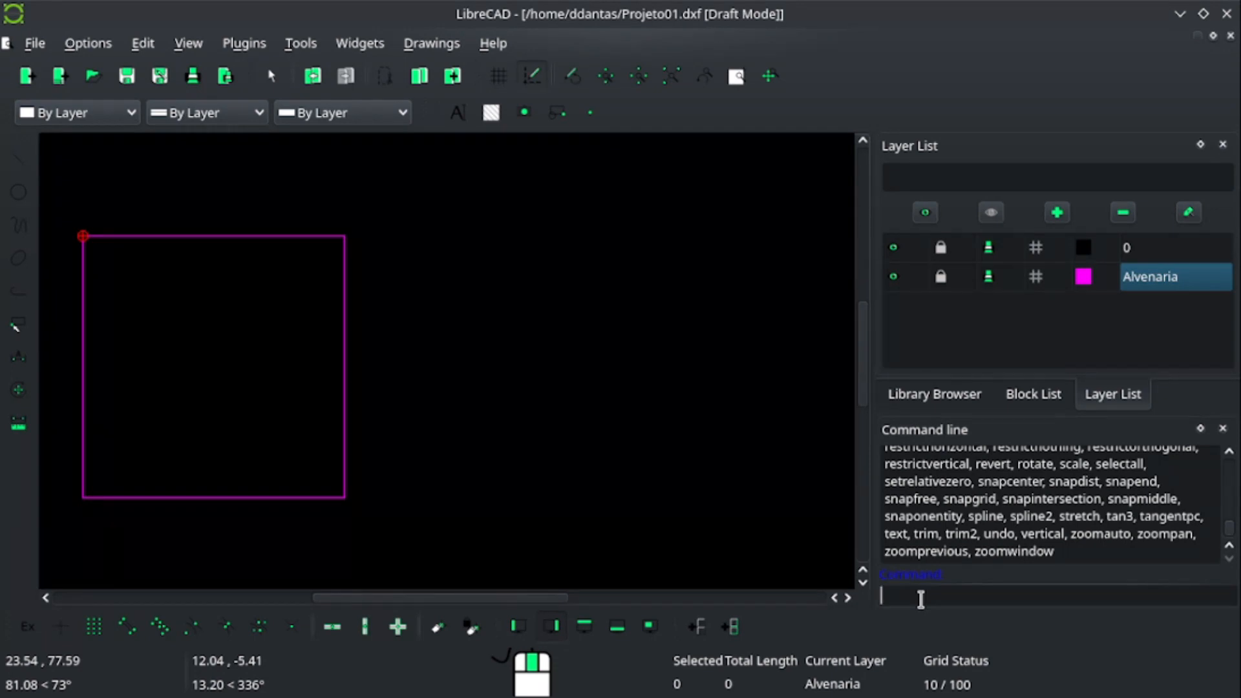
# Offset all four sides of the square outward by 0.2 to give the walls their thickness.
pyautogui.write('o')
pyautogui.press('Return')
pyautogui.write('.2')
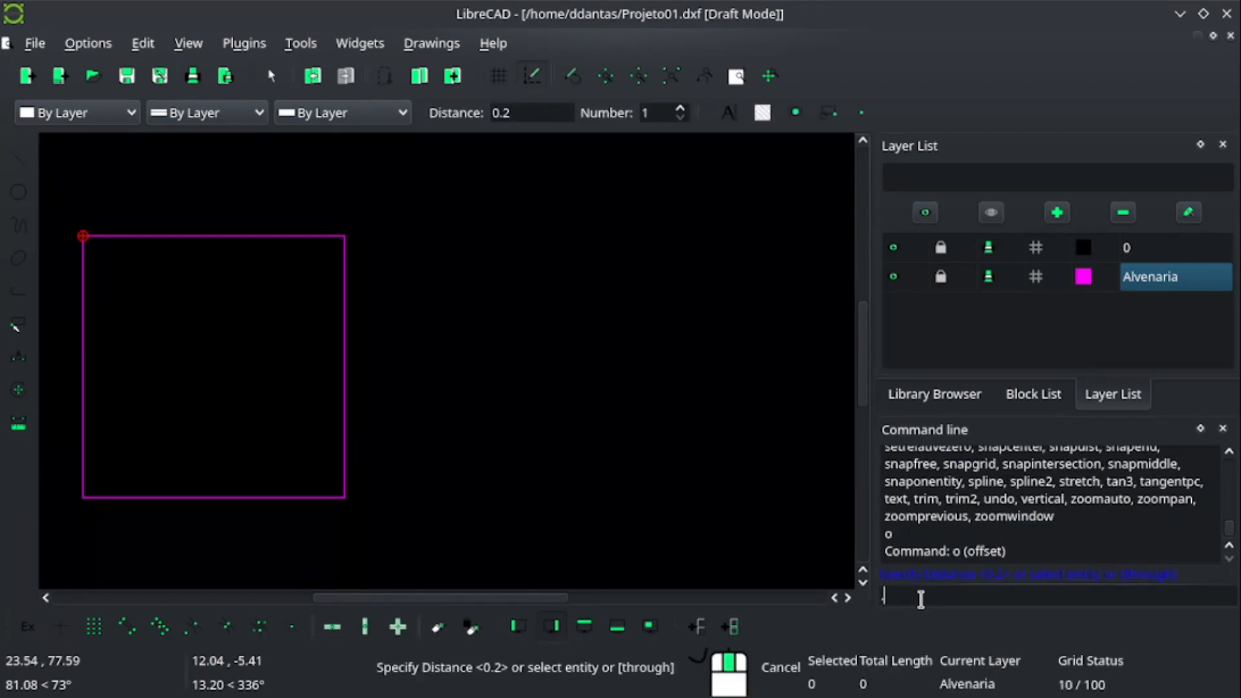
pyautogui.press('Return')
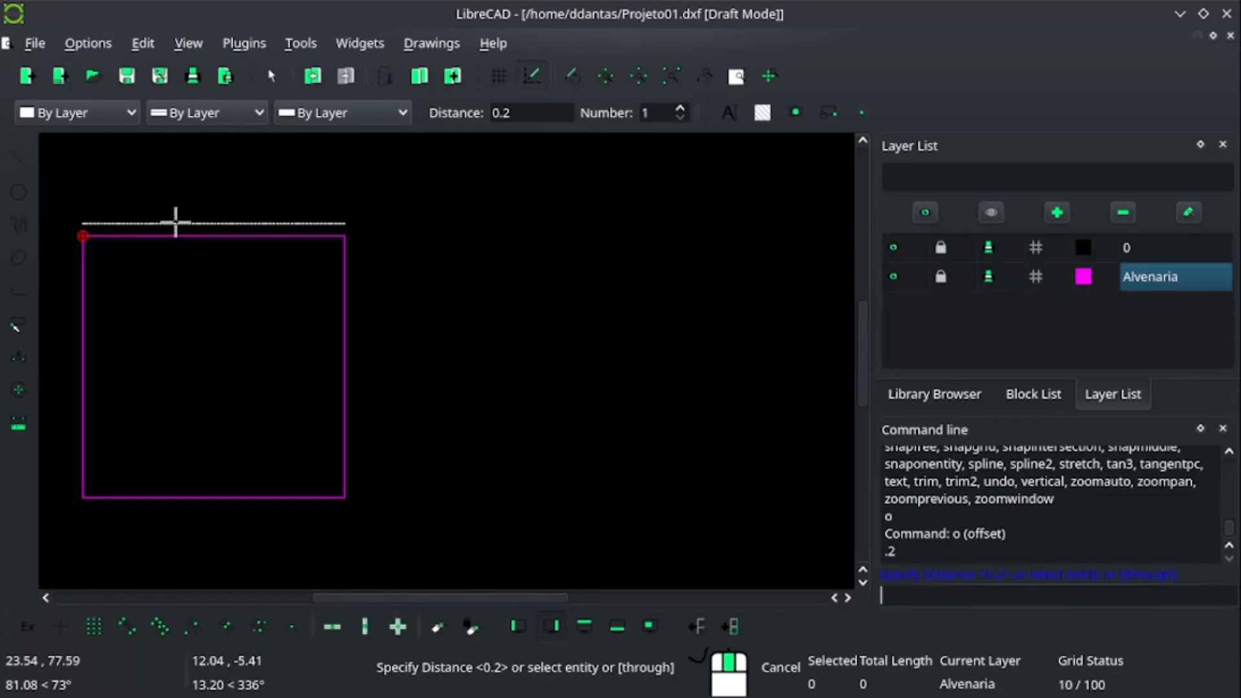
pyautogui.moveTo(57, 315); pyautogui.dragTo(100, 255, button='middle')
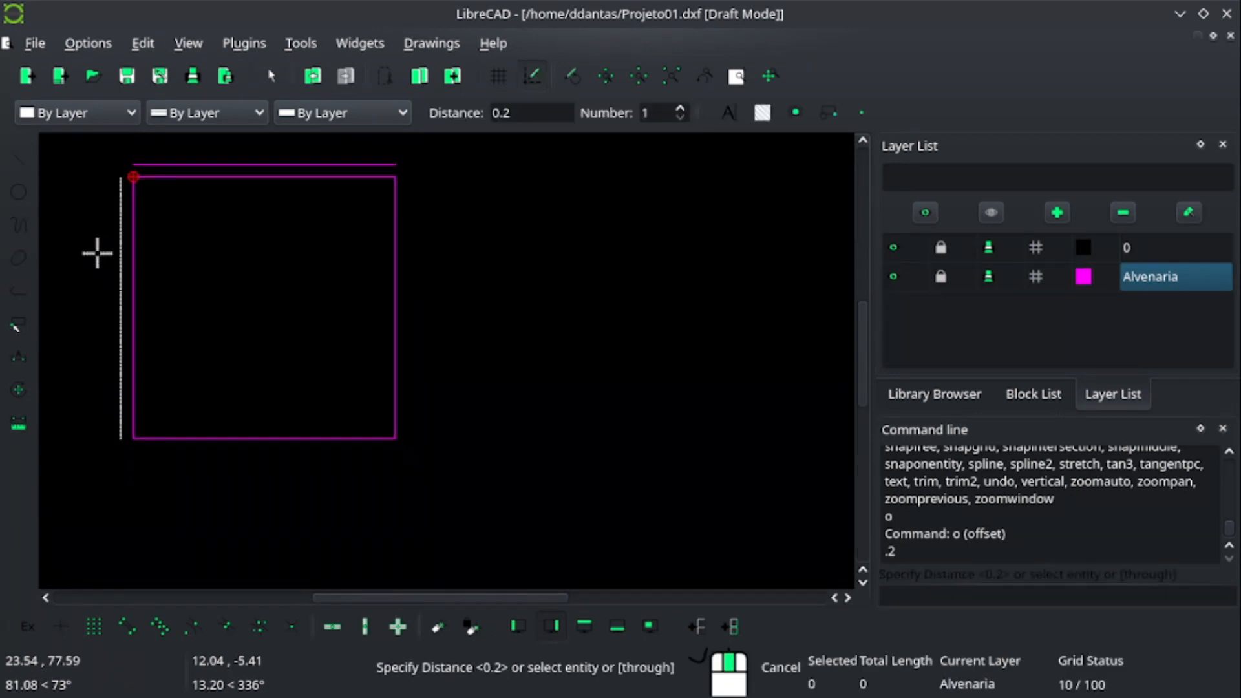
pyautogui.click(219, 504)
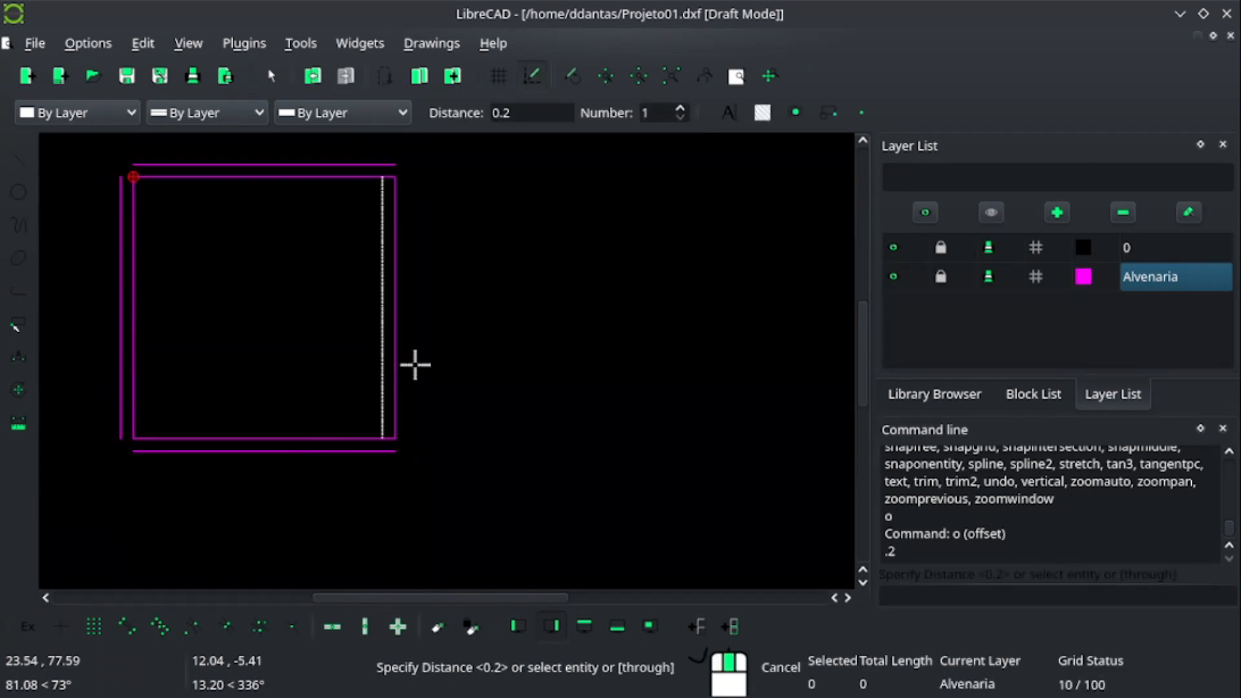
pyautogui.click(432, 318)
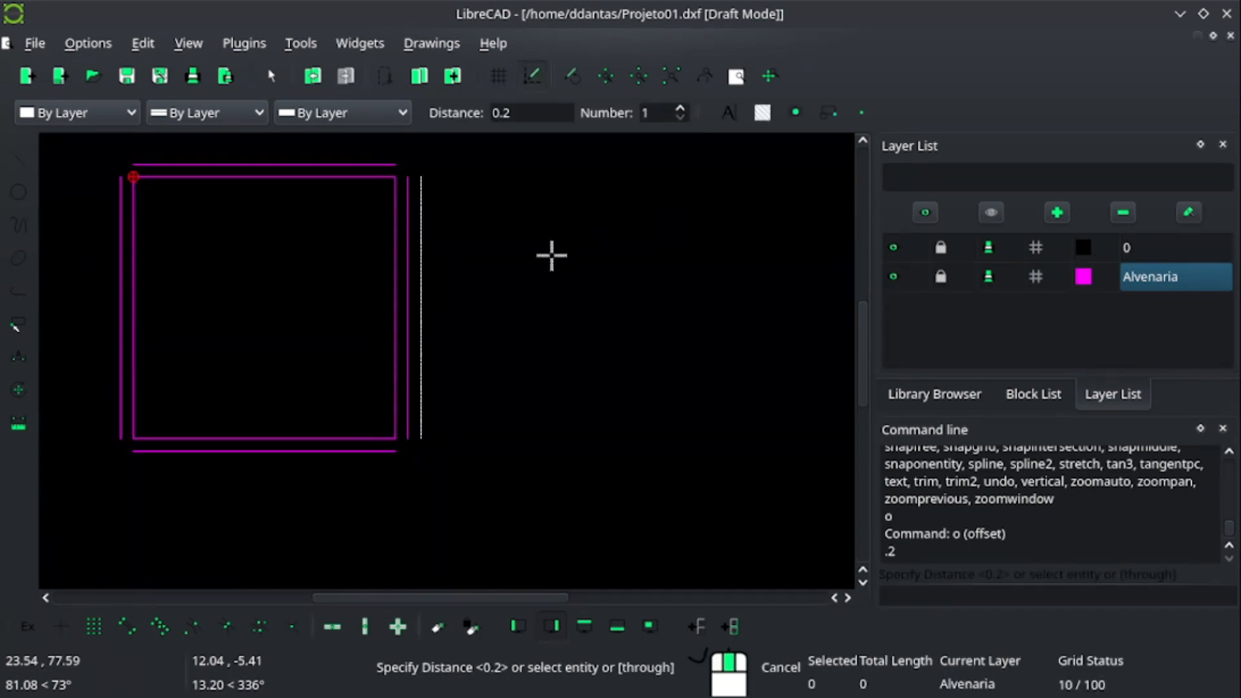
# Offset the square's outer right wall line 3 to the right, and offset that copy another 0.2 to the right.
pyautogui.write('3')
pyautogui.press('Return')
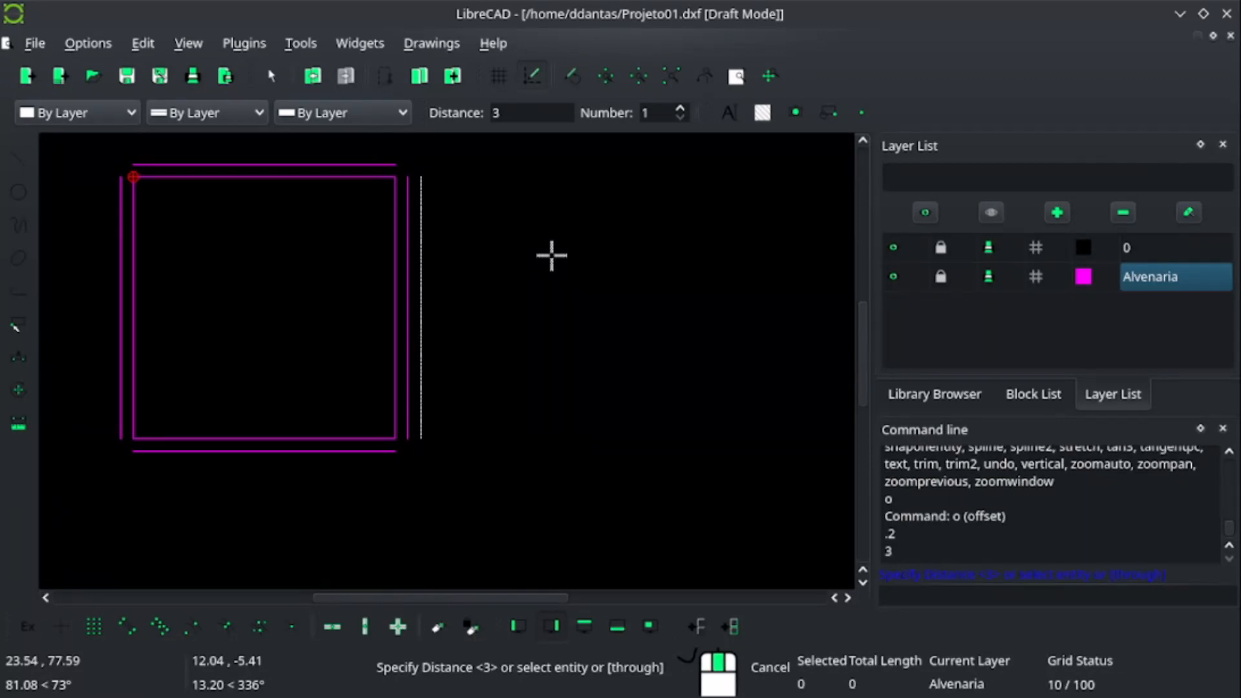
pyautogui.click(563, 254)
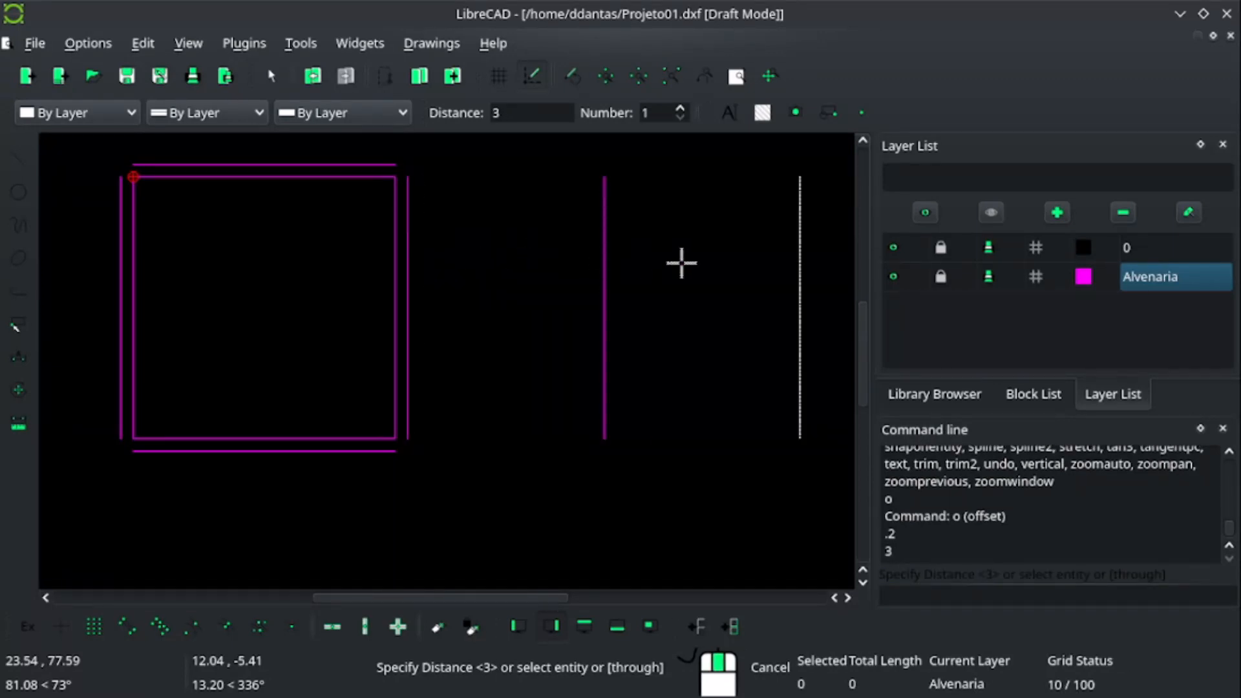
pyautogui.write('.2')
pyautogui.press('Return')
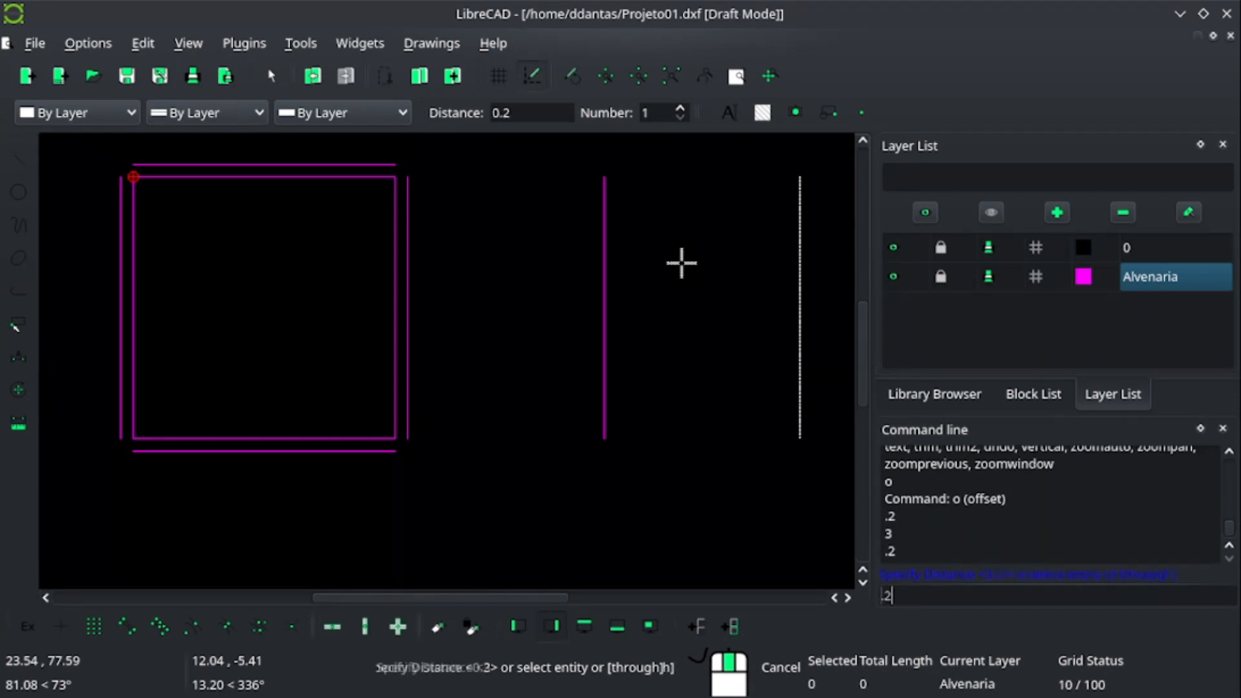
pyautogui.moveTo(707, 268); pyautogui.dragTo(533, 277, button='middle')
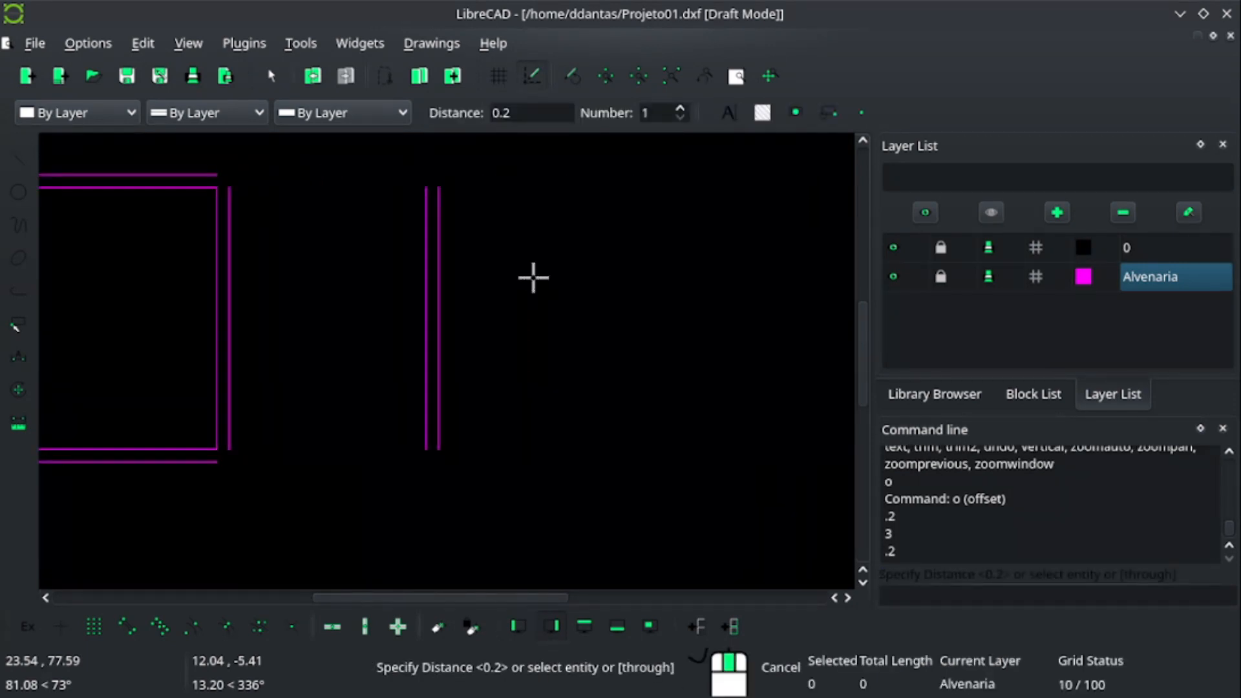
# Add another wall on the right by offsetting the outermost vertical line 3 to the right and the resulting line 0.2 further.
pyautogui.write('3')
pyautogui.press('Return')
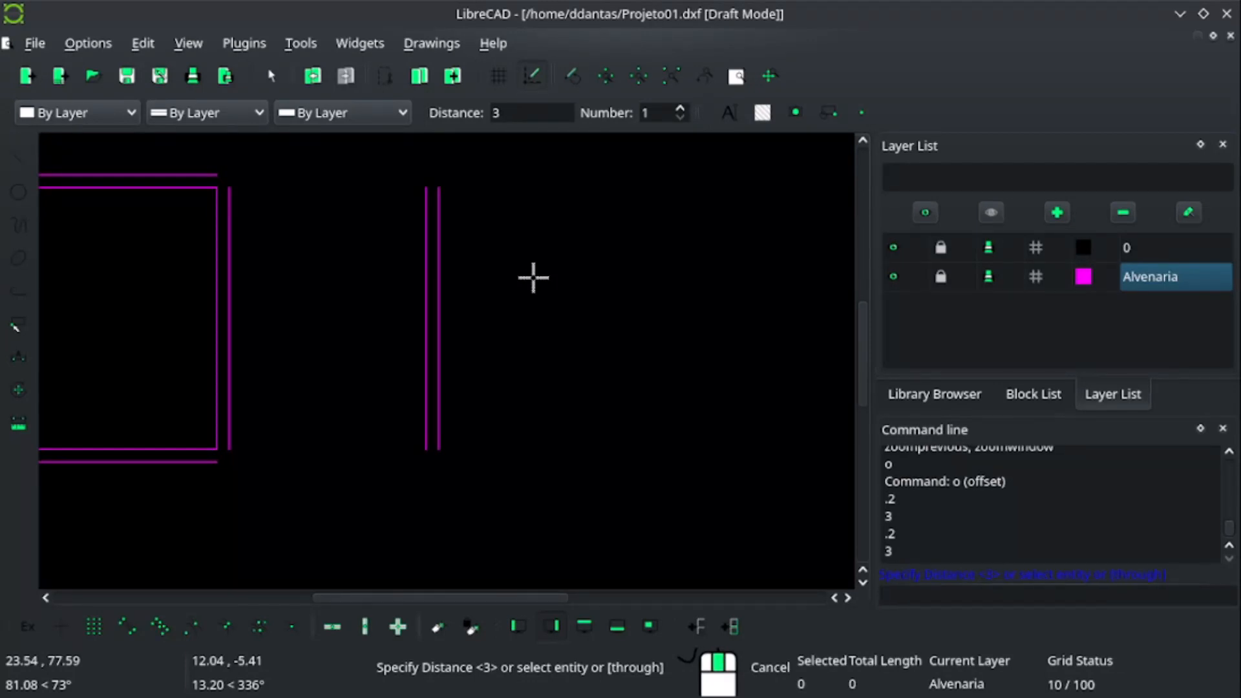
pyautogui.click(511, 272)
pyautogui.write('.2')
pyautogui.press('Return')
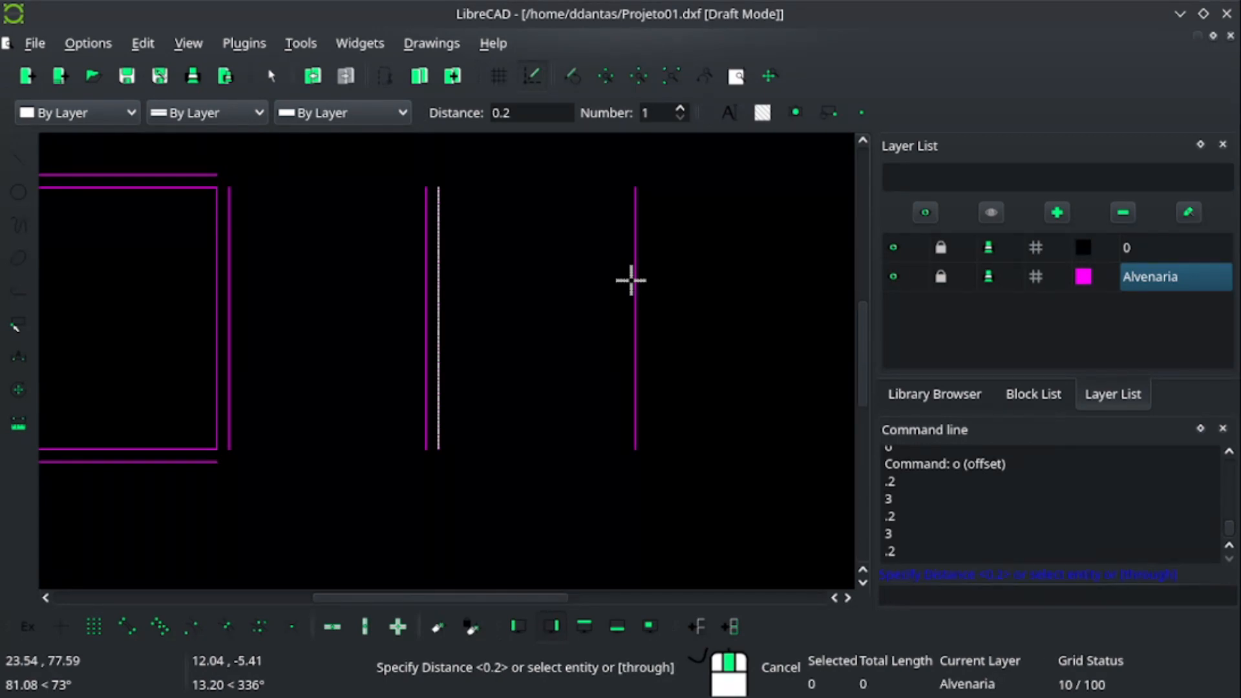
pyautogui.click(660, 271)
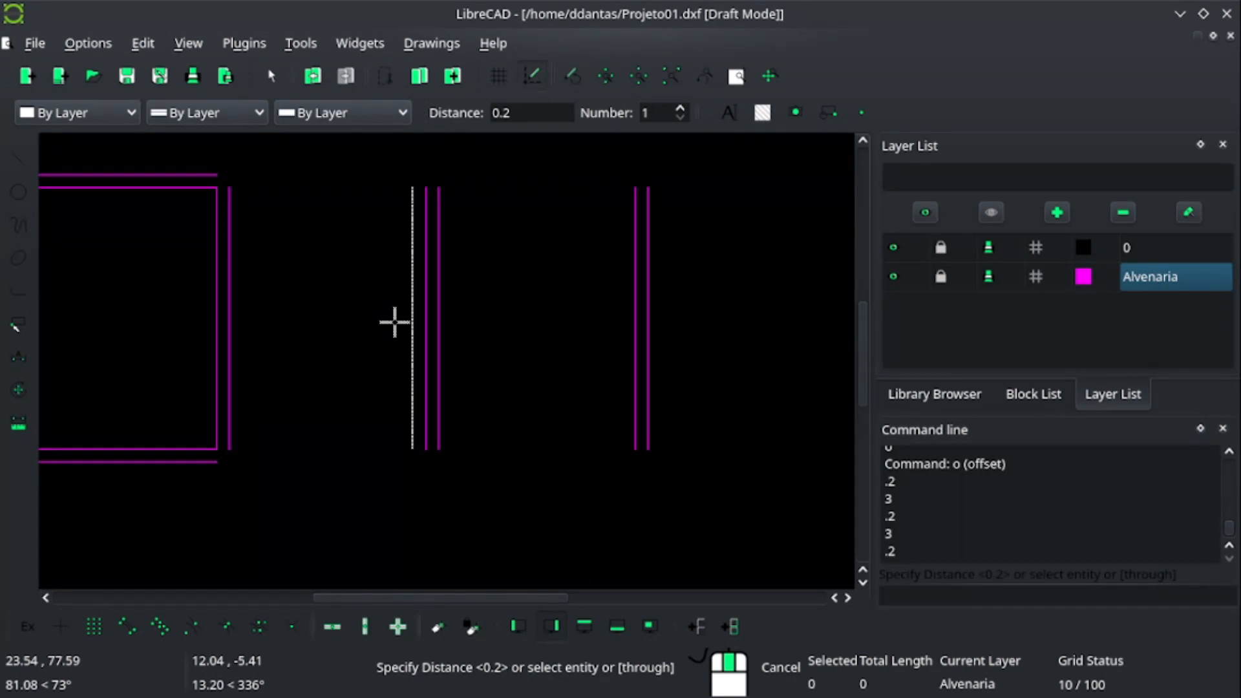
# With endpoint snapping on, draw the upper inner wall lines of the two 3 m wide rooms between their vertical walls.
pyautogui.click(1030, 597)
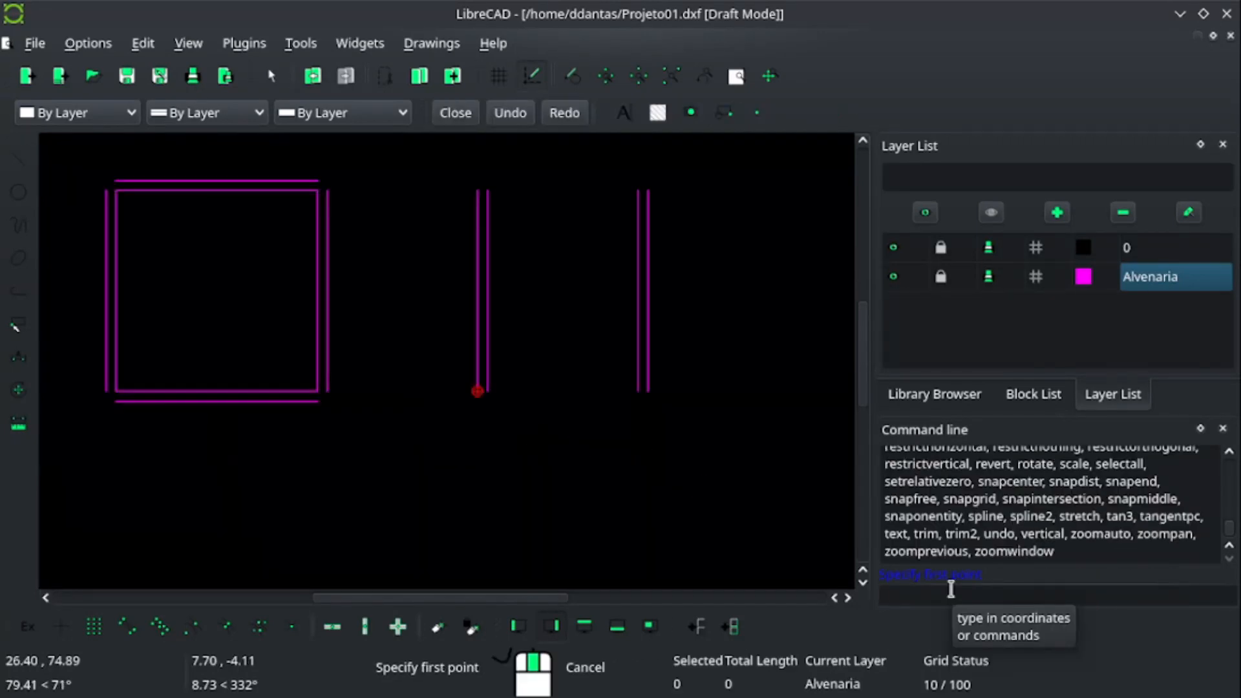
pyautogui.write('l')
pyautogui.press('Return')
pyautogui.write('se')
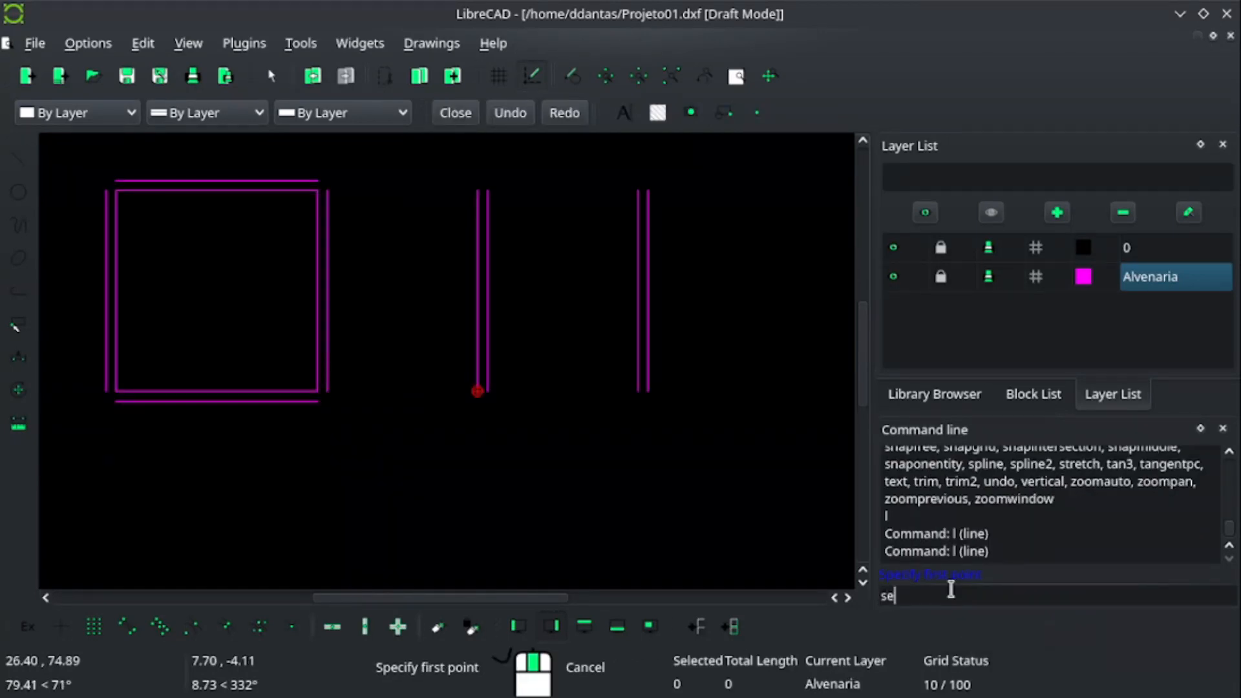
pyautogui.press('Return')
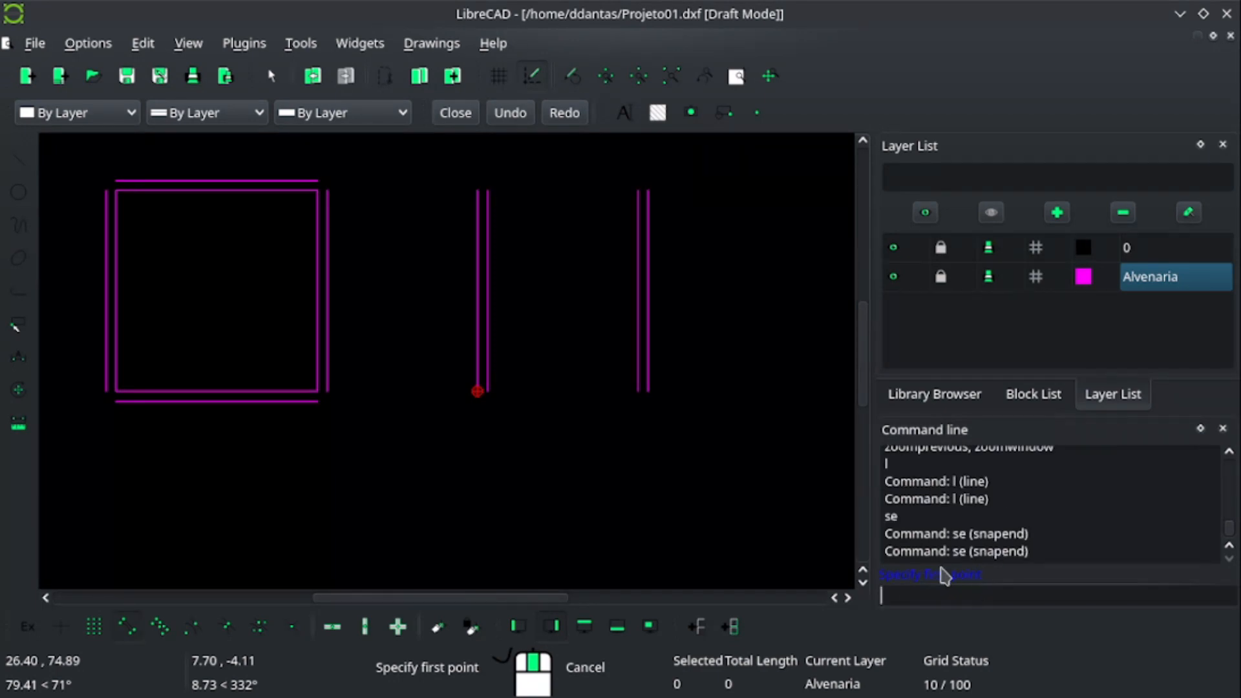
pyautogui.click(601, 176)
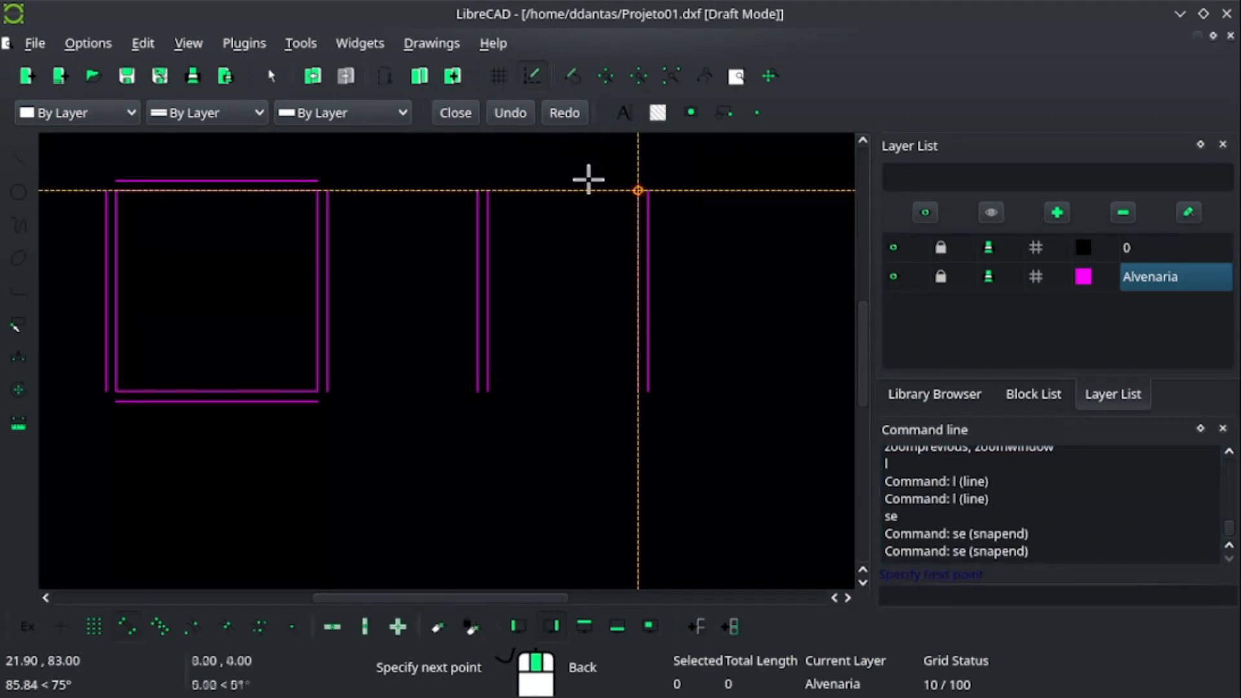
pyautogui.rightClick(529, 190)
pyautogui.click(429, 180)
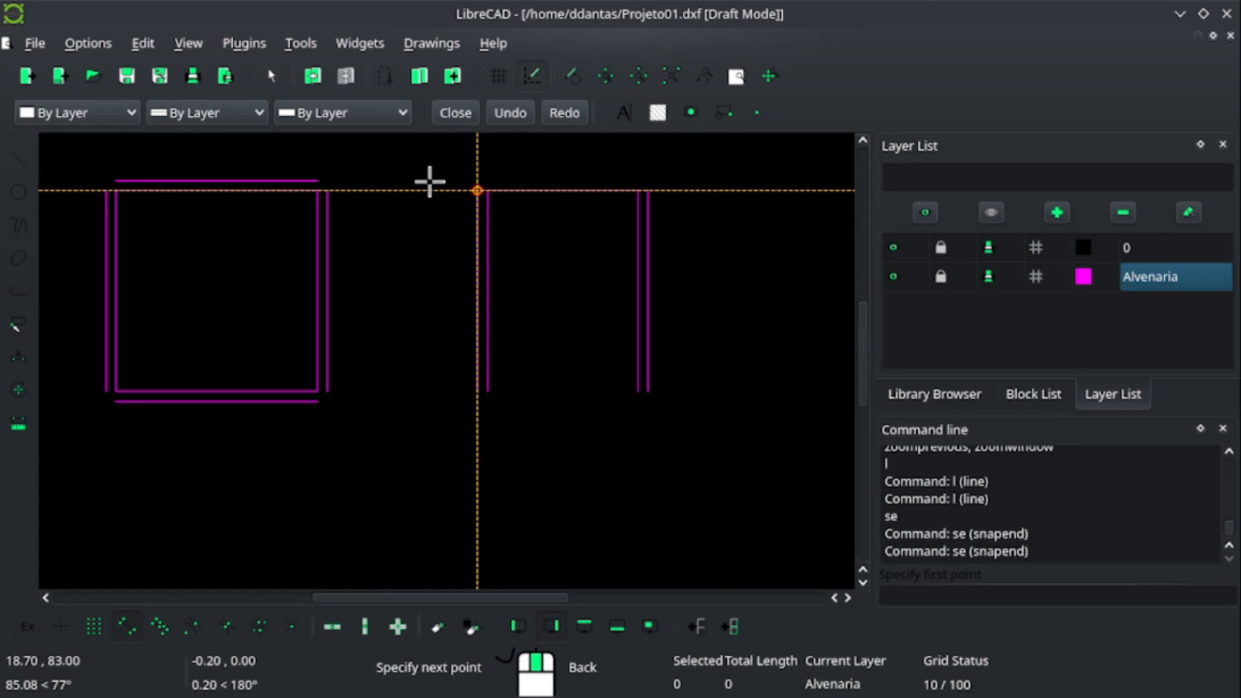
pyautogui.click(334, 193)
pyautogui.rightClick(336, 194)
# Draw the lower inner wall lines of the two 3 m wide rooms between the endpoints of their vertical walls.
pyautogui.click(381, 395)
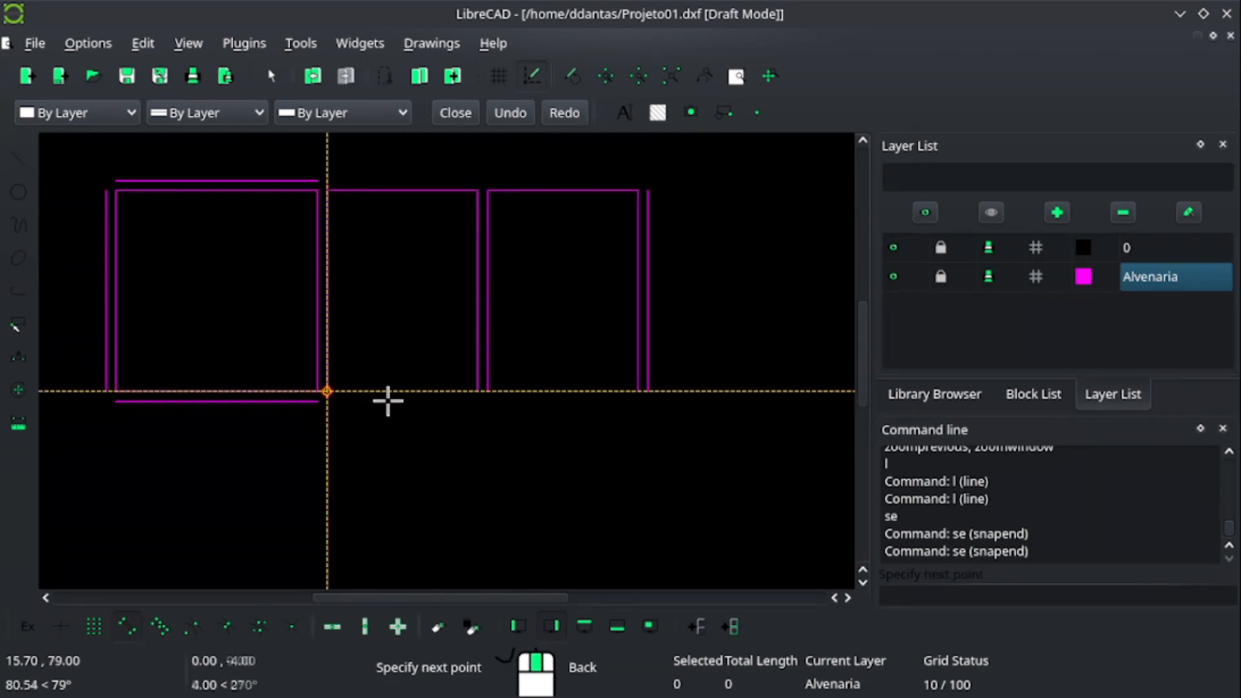
pyautogui.click(420, 391)
pyautogui.rightClick(421, 391)
pyautogui.click(534, 376)
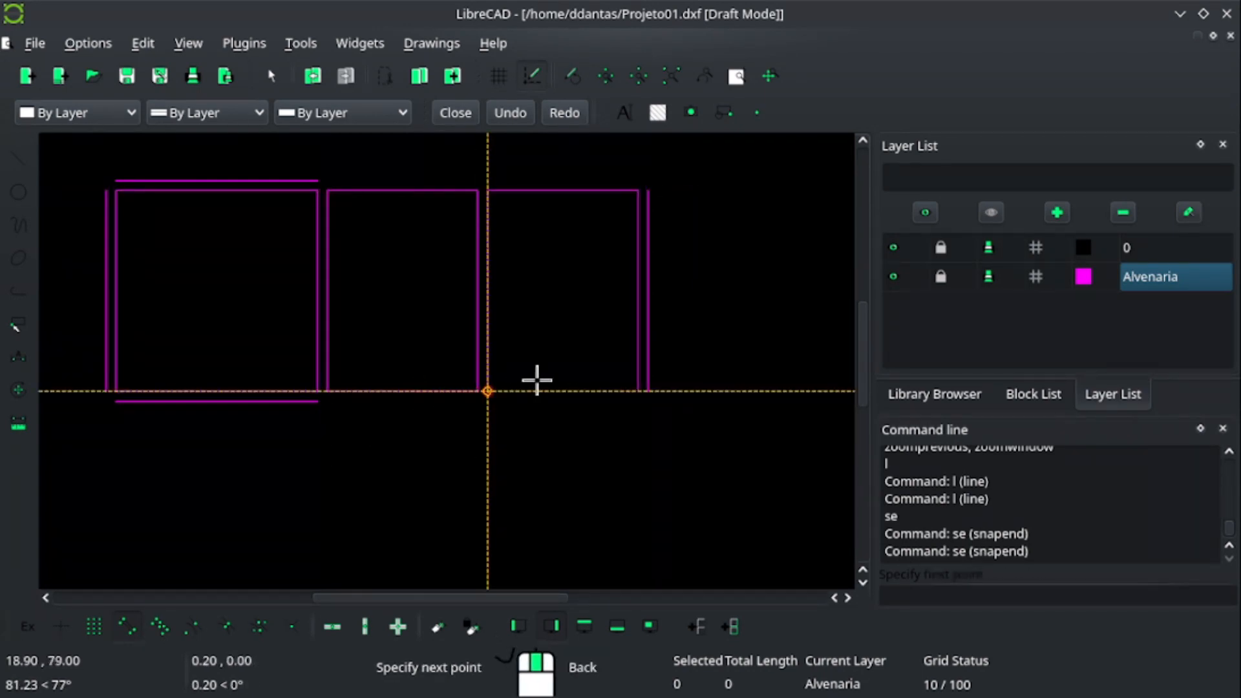
pyautogui.click(605, 386)
pyautogui.rightClick(604, 385)
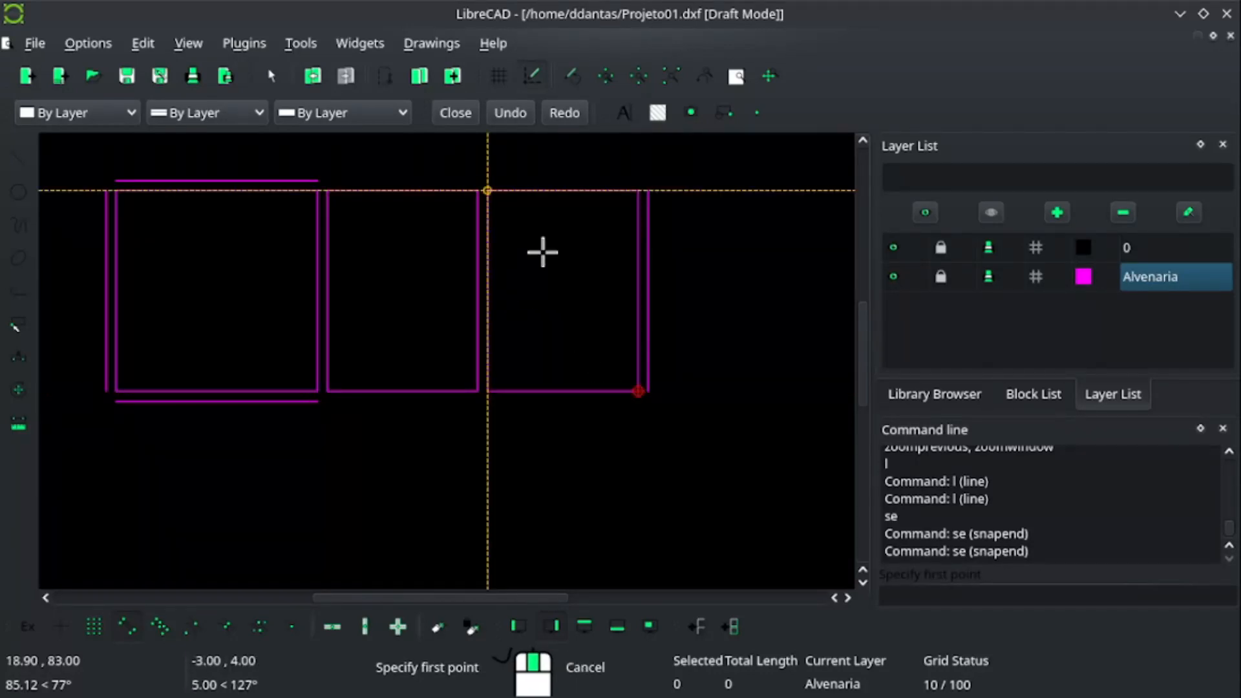
# Offset the upper and lower lines of the two 3 m wide rooms outward by 0.2.
pyautogui.click(933, 588)
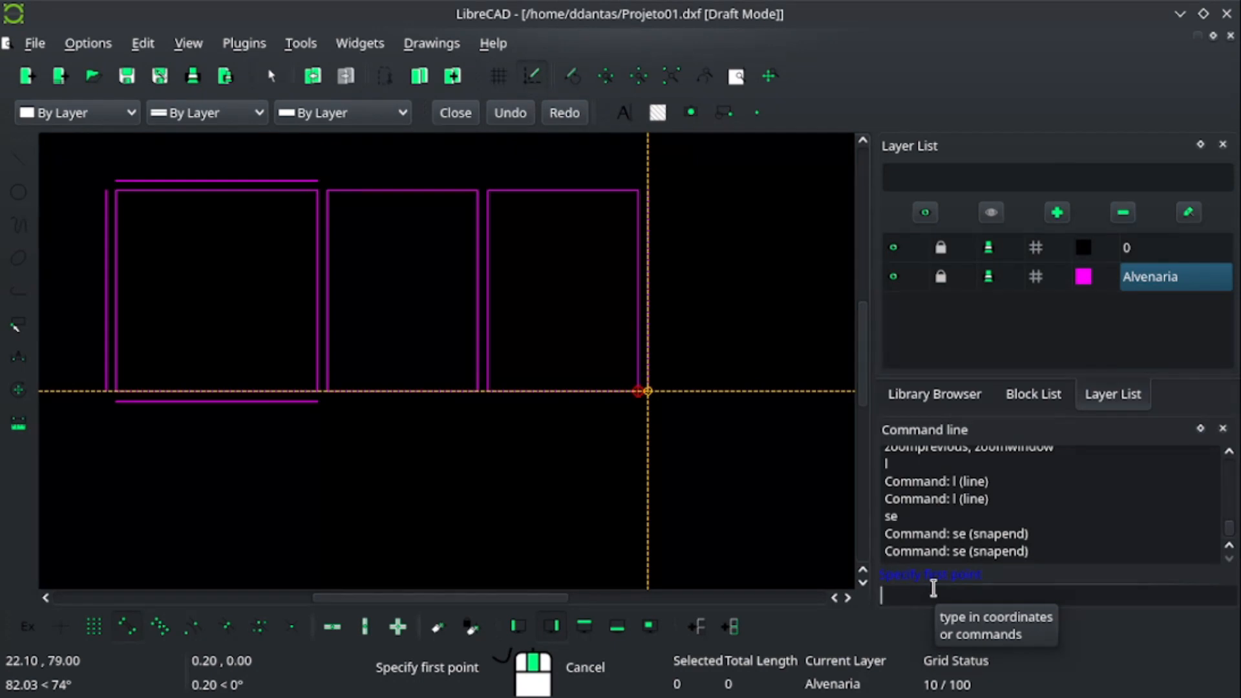
pyautogui.write('o')
pyautogui.press('Return')
pyautogui.write('.2')
pyautogui.press('Return')
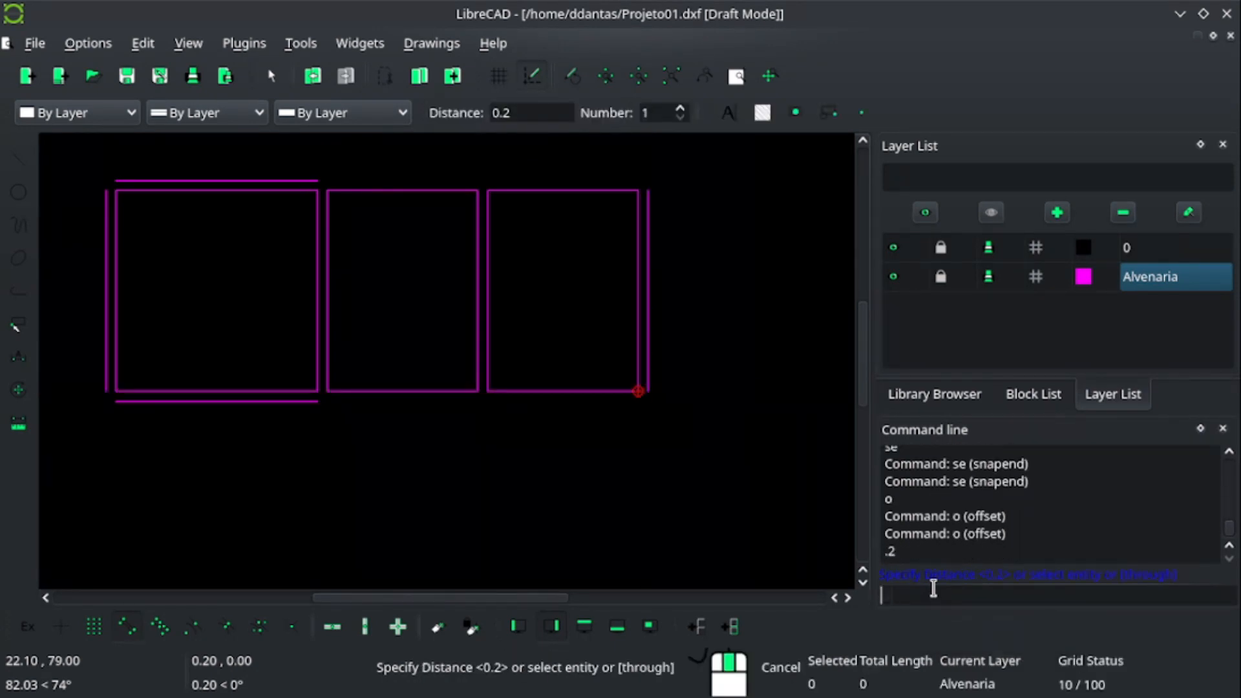
pyautogui.click(429, 166)
pyautogui.click(504, 181)
pyautogui.click(397, 429)
pyautogui.click(558, 417)
# Offset the rightmost room's lower outer line 3 downward and join the right ends of both lines with a vertical line.
pyautogui.write('3')
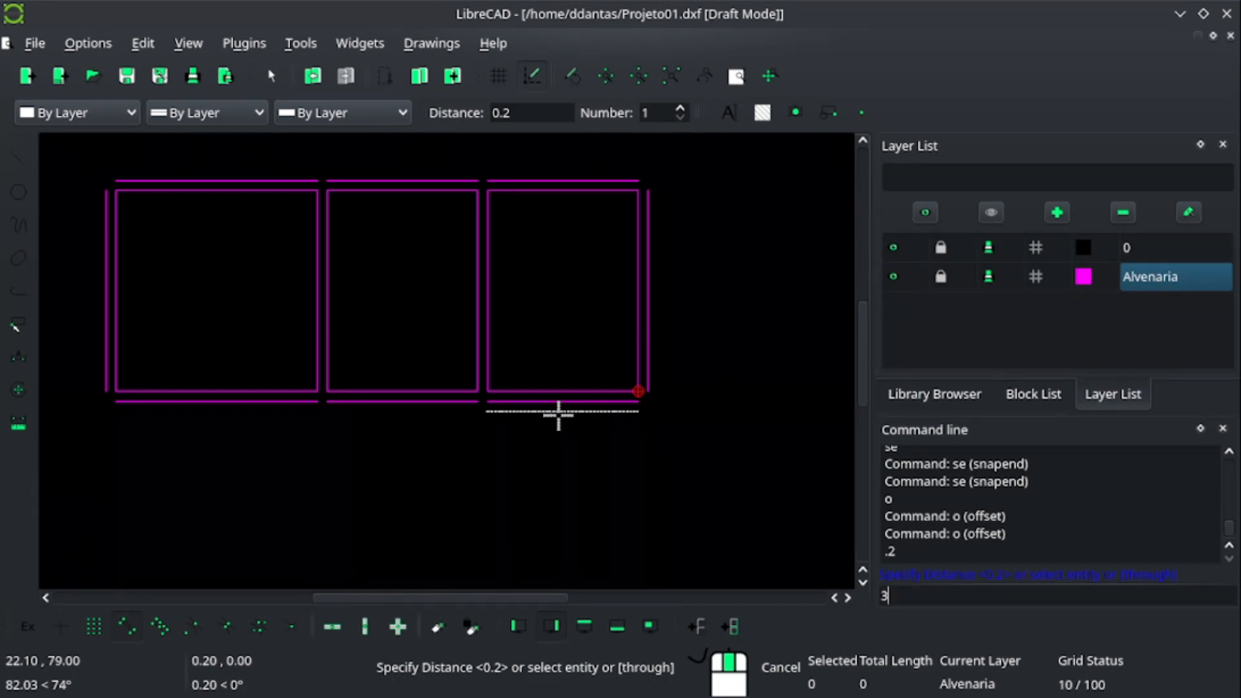
pyautogui.press('Return')
pyautogui.click(559, 416)
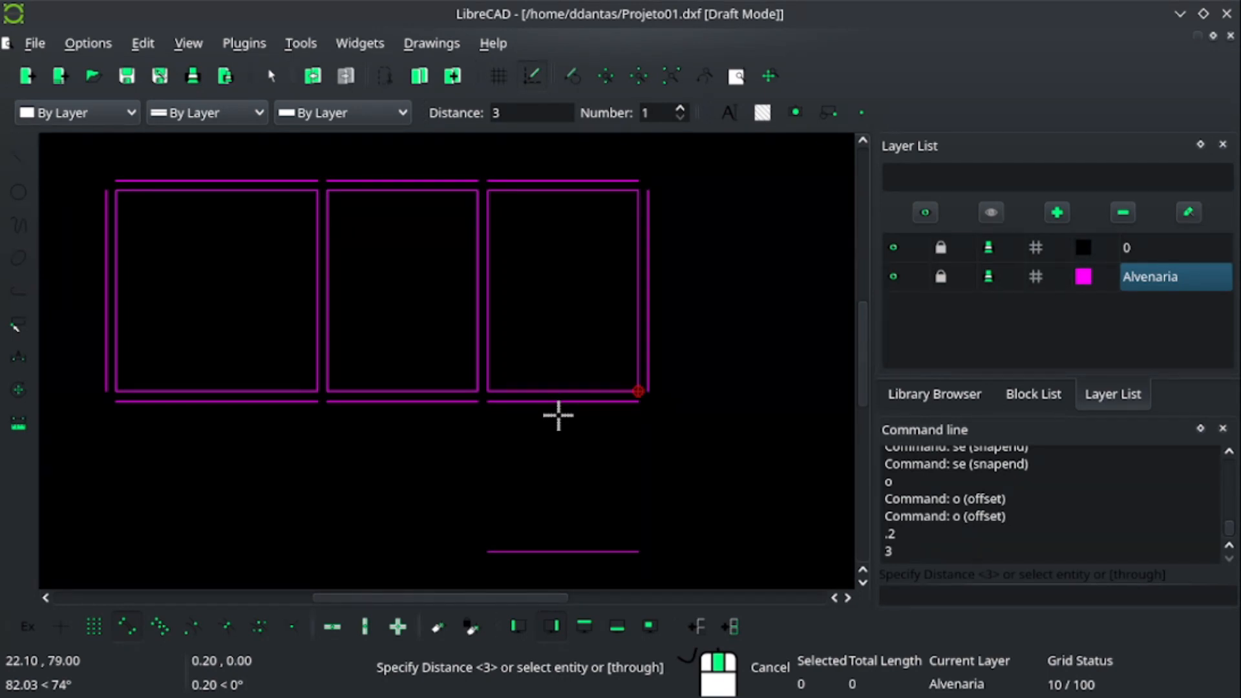
pyautogui.write('l')
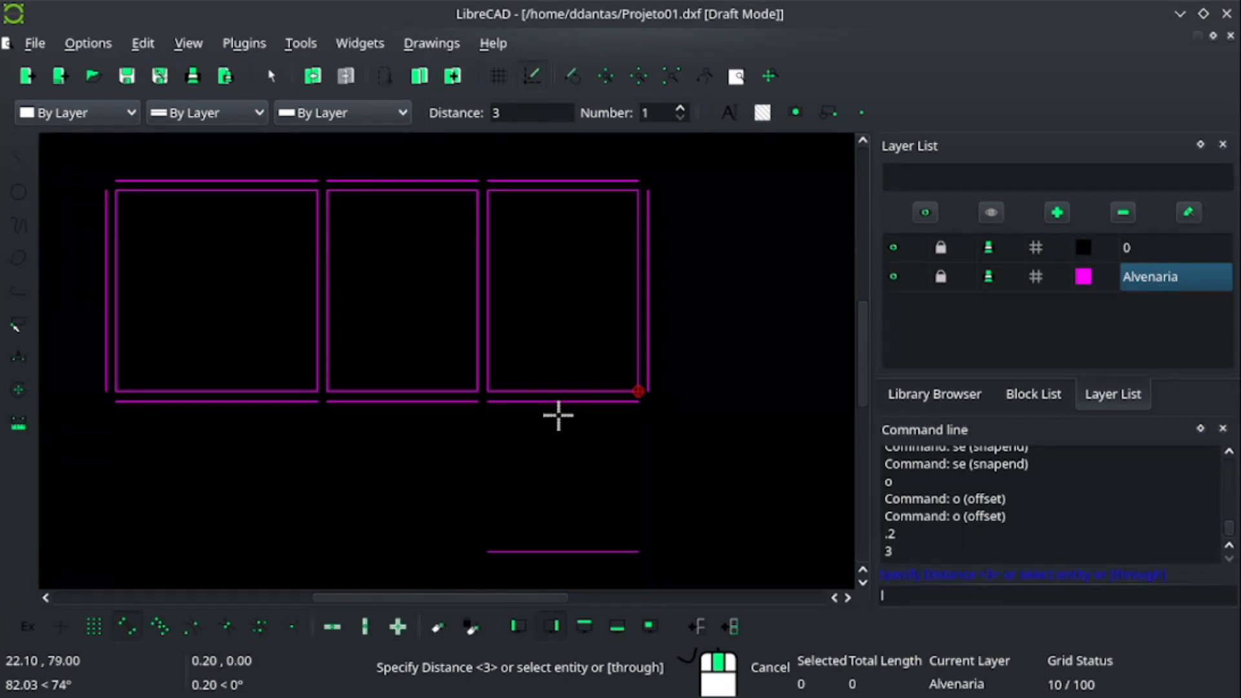
pyautogui.press('Return')
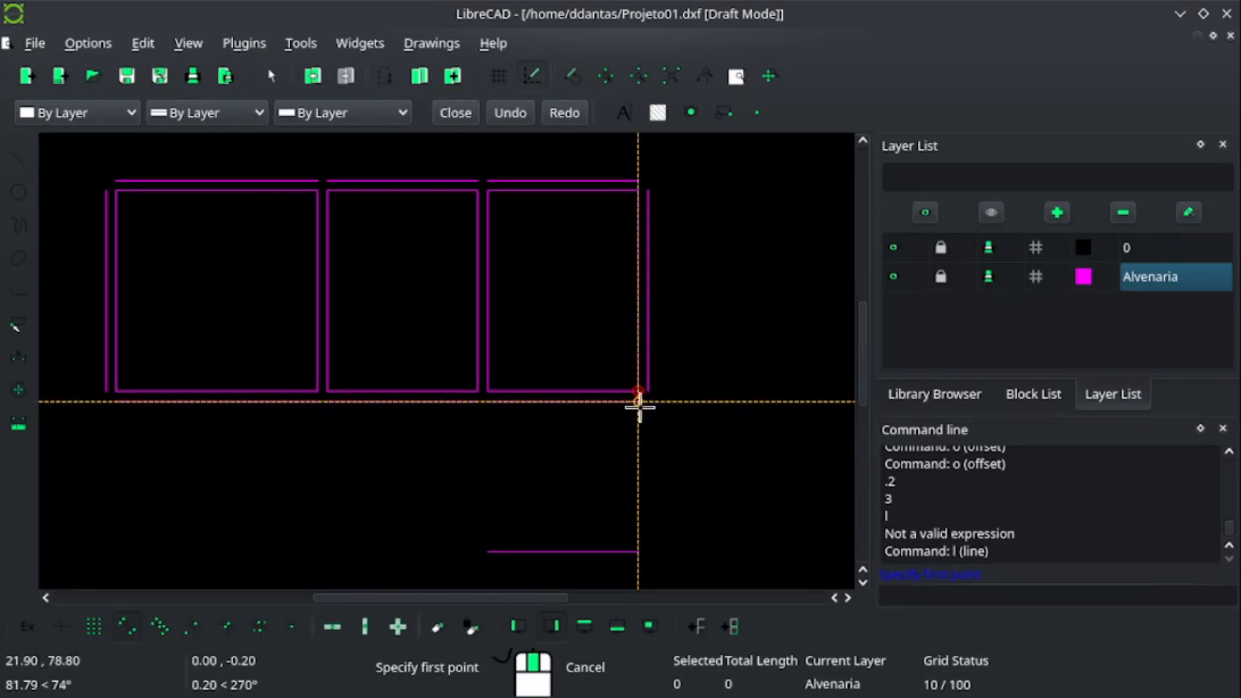
pyautogui.click(630, 554)
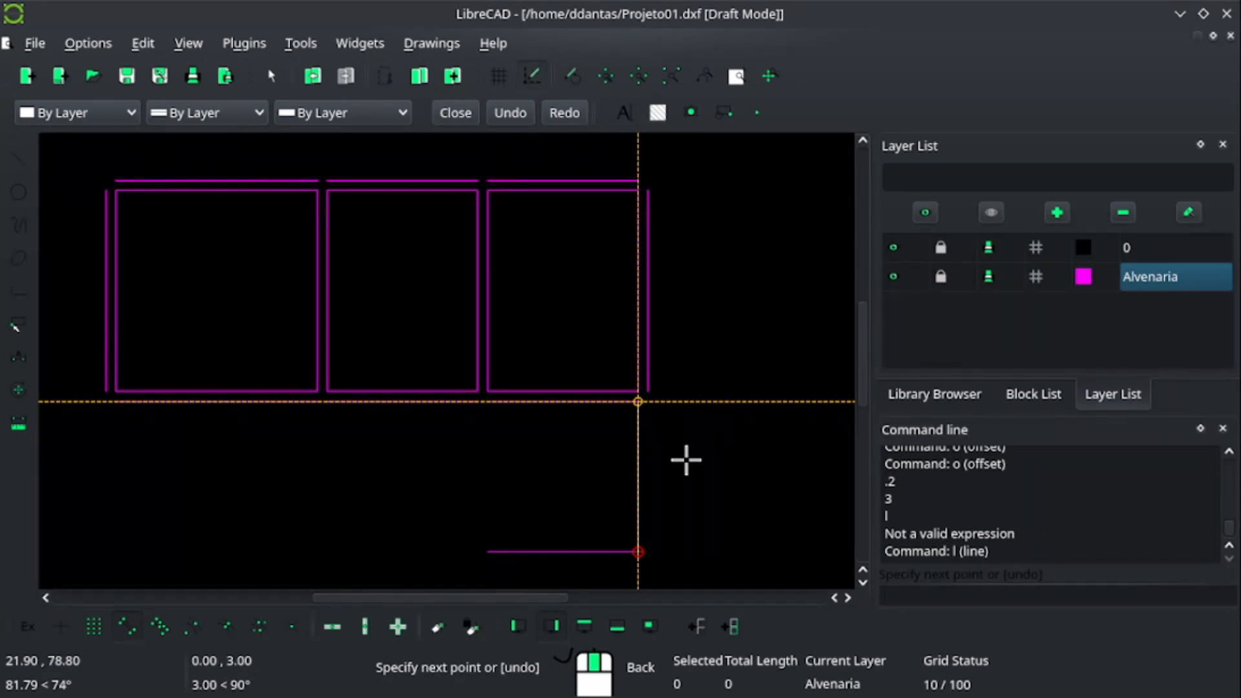
# Offset the new vertical line below the rightmost room outward to the right by 0.2.
pyautogui.write('o')
pyautogui.press('Return')
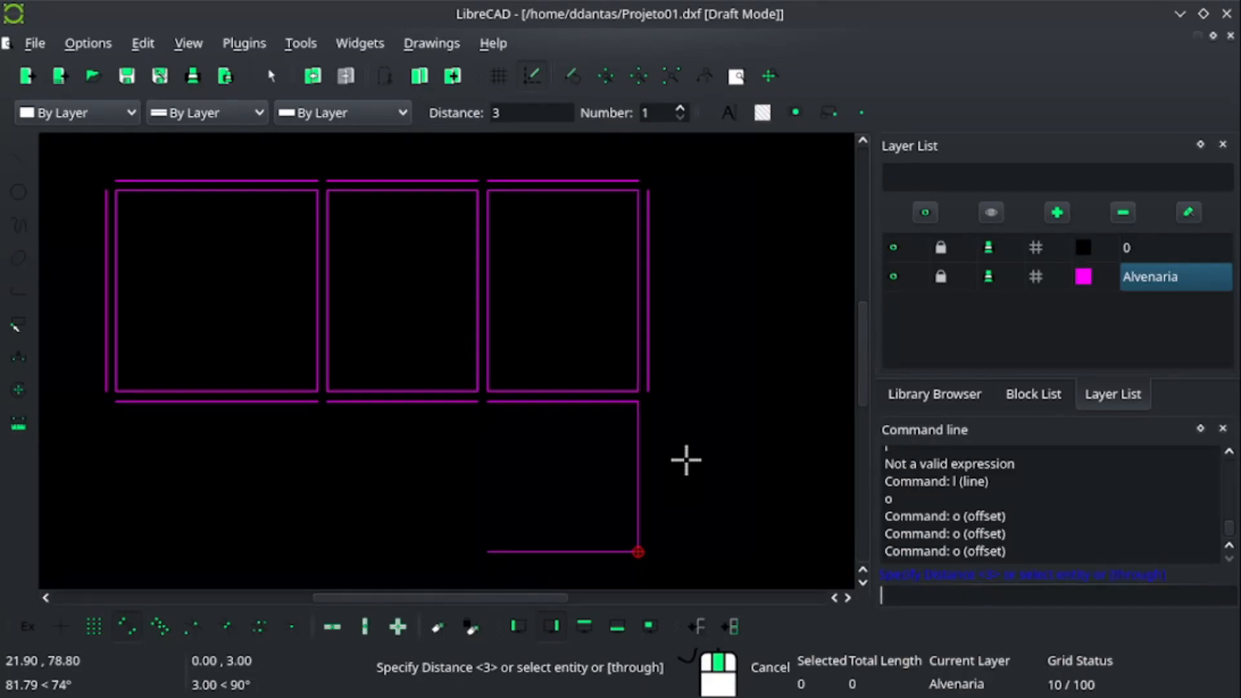
pyautogui.write('.2')
pyautogui.press('Return')
pyautogui.click(665, 457)
# Offset the lower room's inner right line 2 to the left, and offset that copy another 0.2 to the left.
pyautogui.write('2')
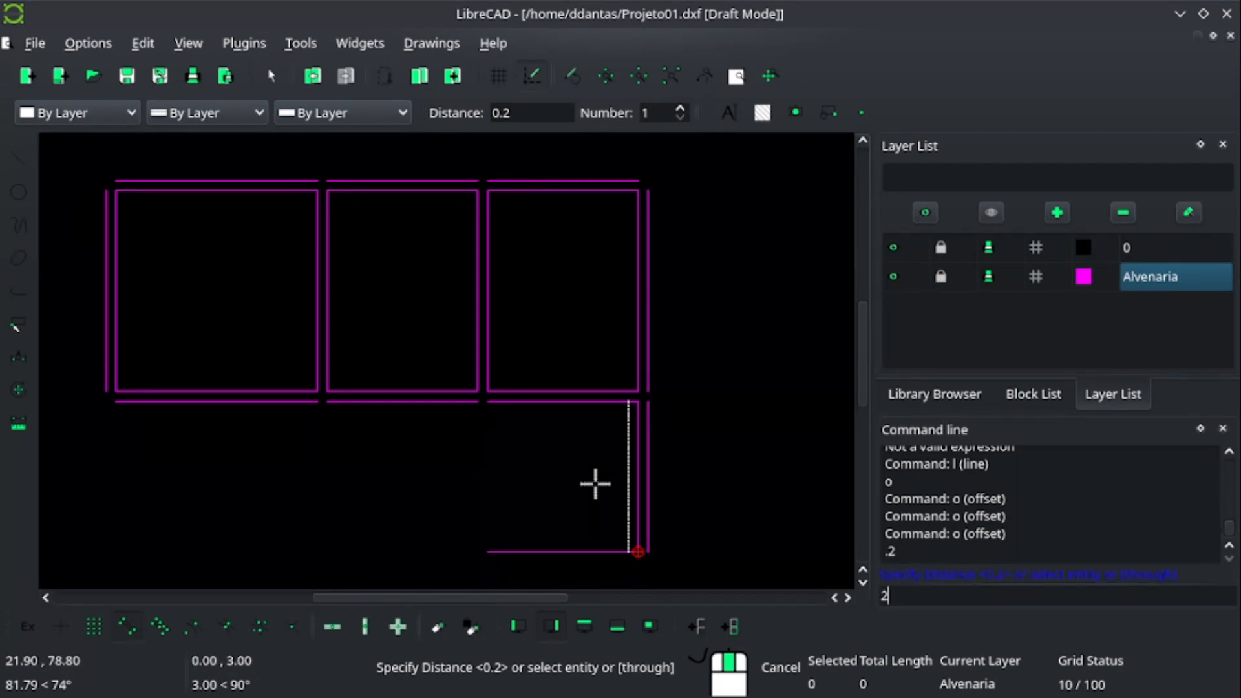
pyautogui.press('Return')
pyautogui.click(593, 468)
pyautogui.write('.2')
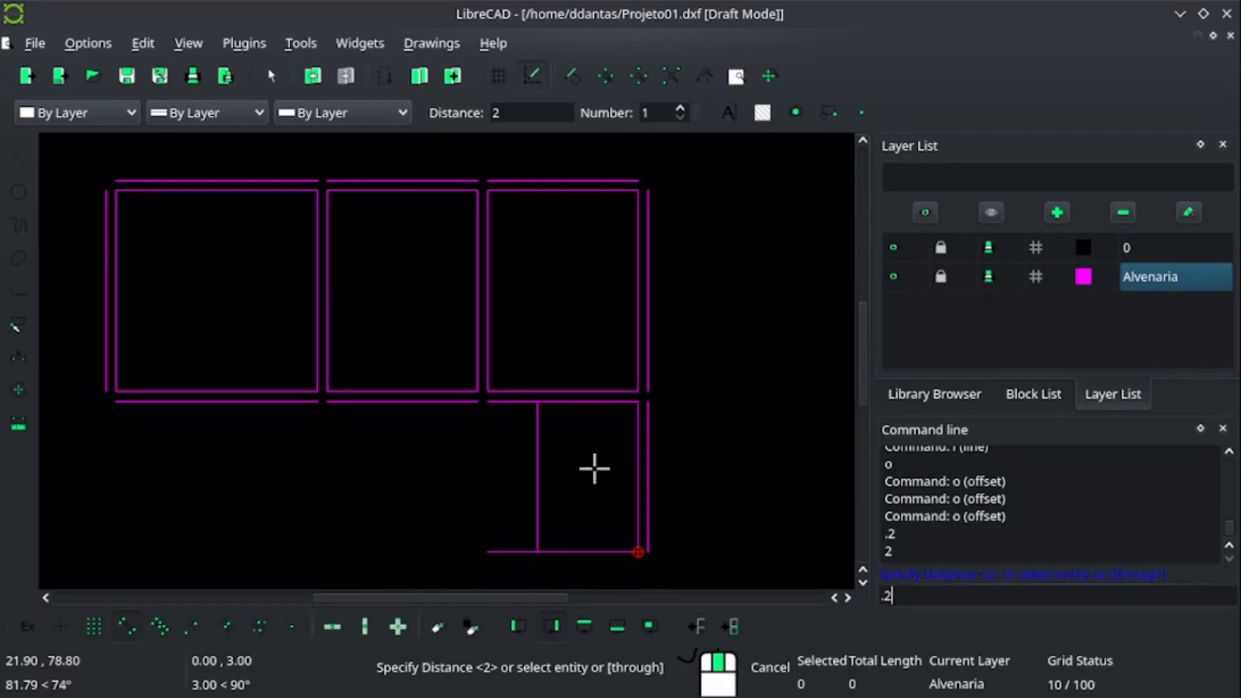
pyautogui.press('Return')
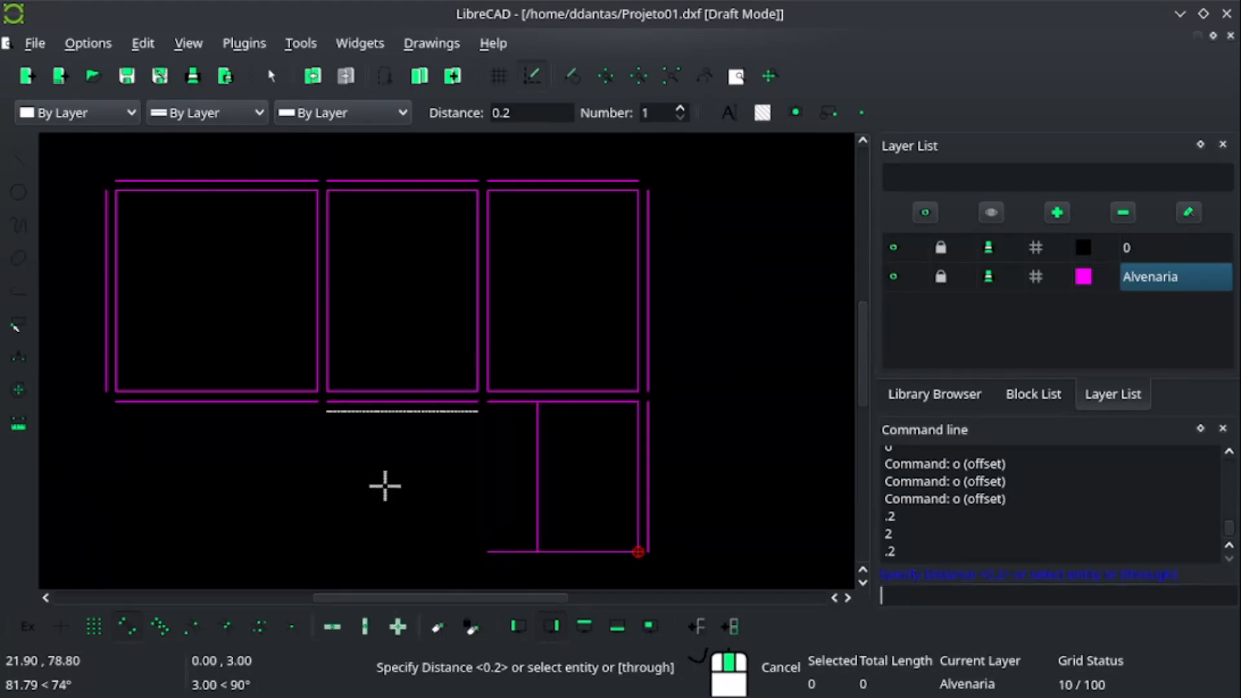
pyautogui.click(499, 487)
# Add the next lower-row wall by offsetting the leftmost lower vertical line 3 to the left and its copy 0.2 further left.
pyautogui.write('3')
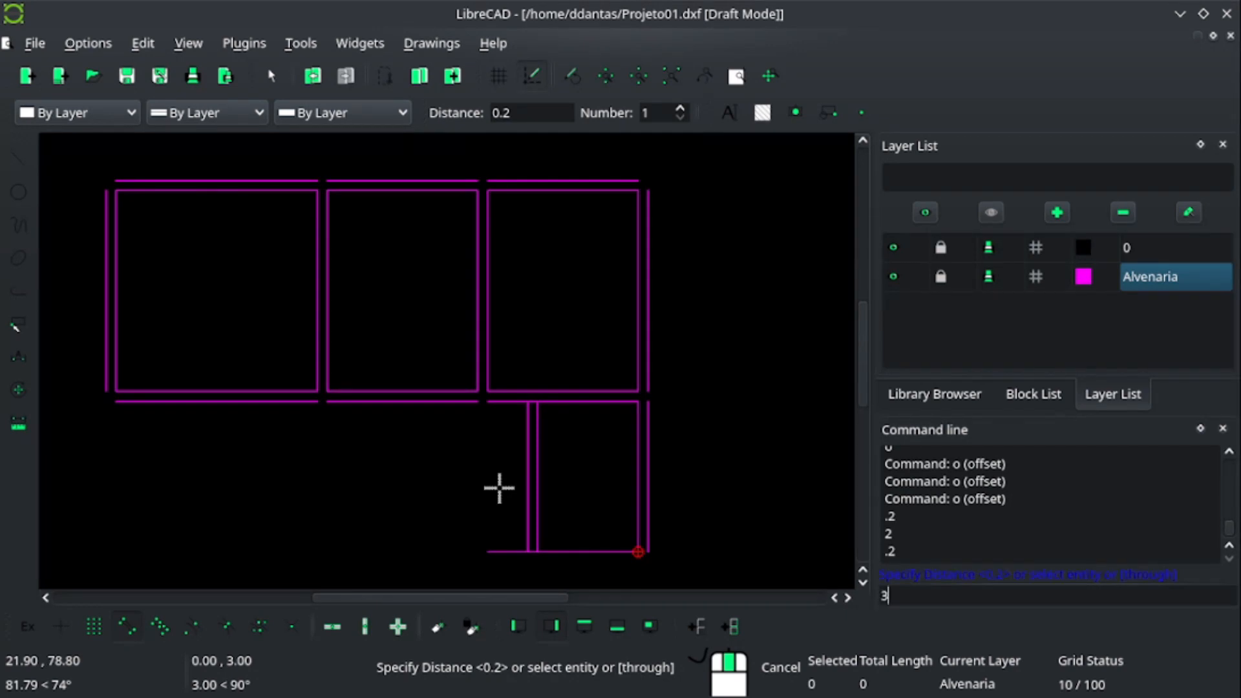
pyautogui.press('Return')
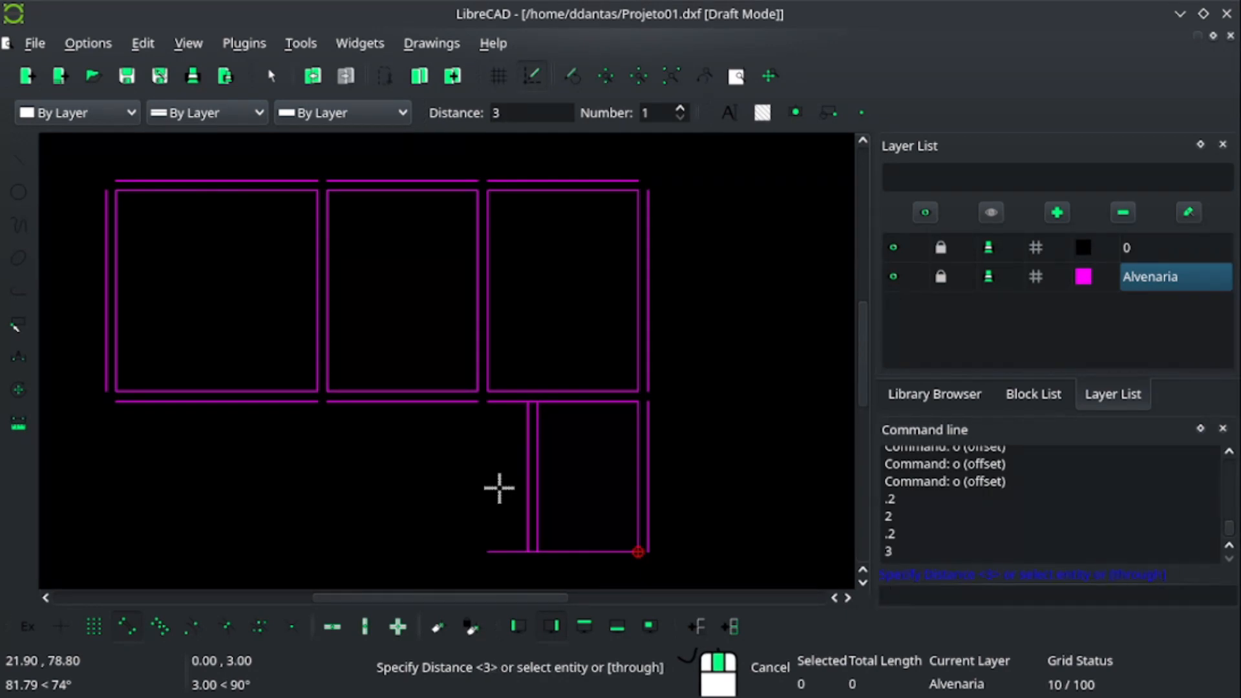
pyautogui.click(521, 487)
pyautogui.write('.2')
pyautogui.press('Return')
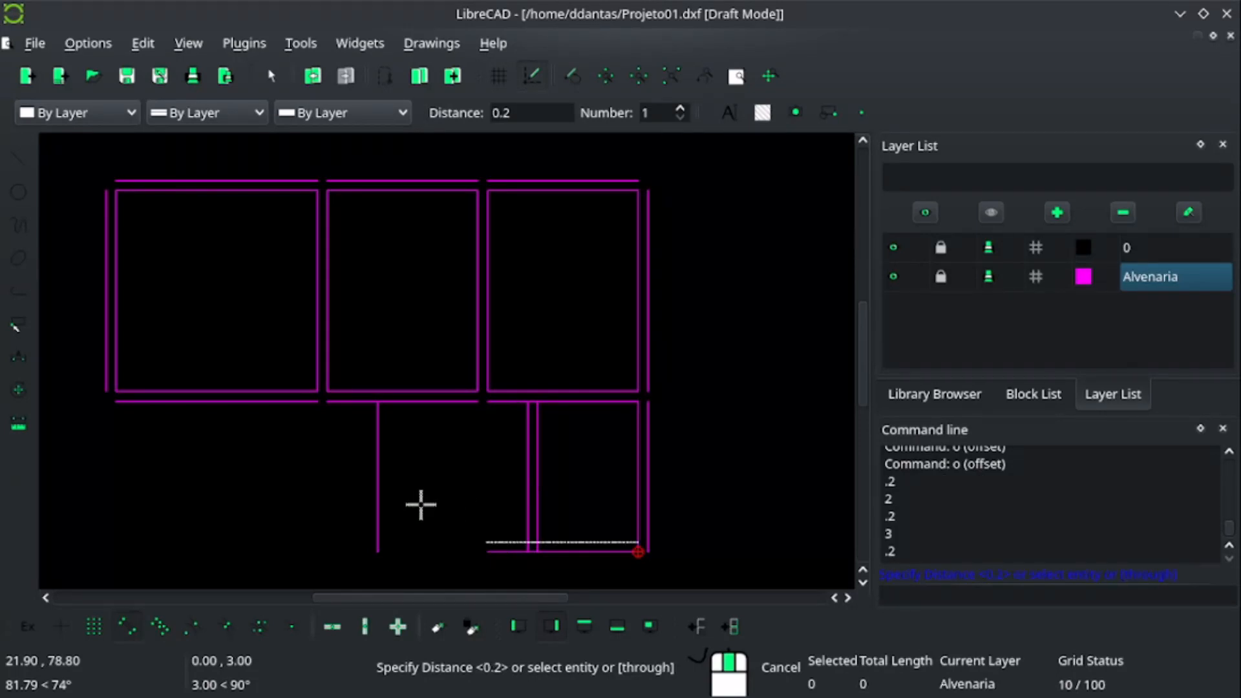
pyautogui.click(369, 495)
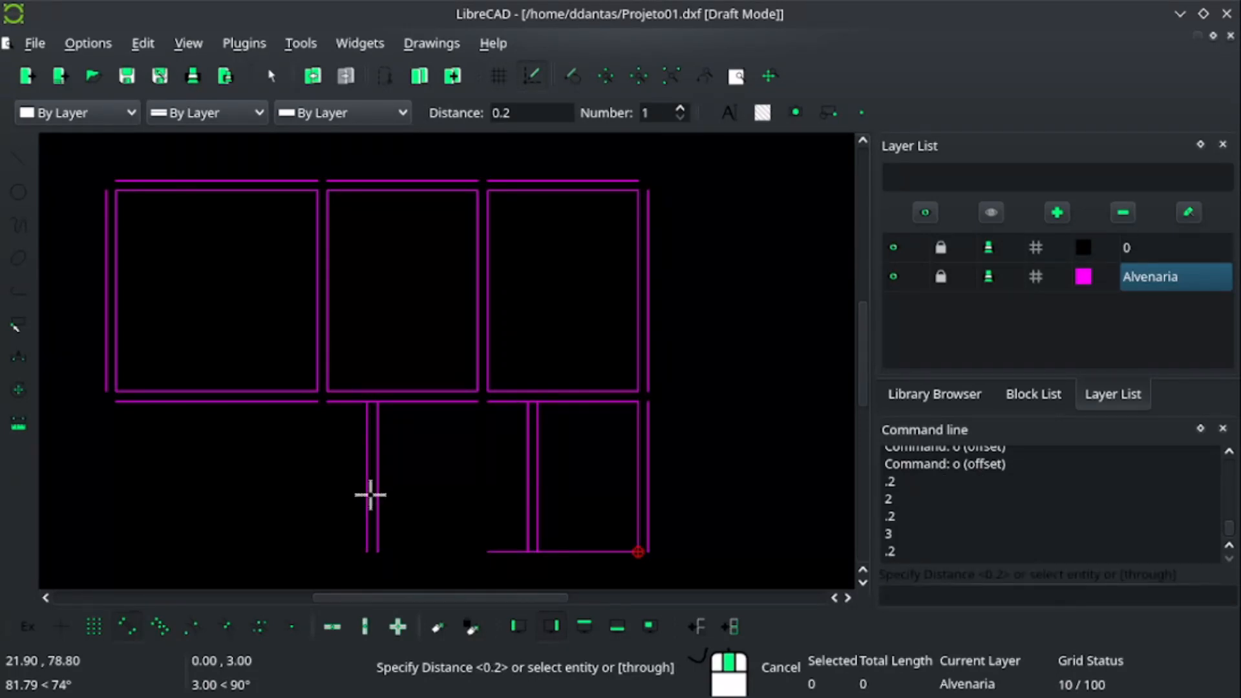
# Offset the leftmost lower-row vertical line 1.75 to the left, and offset that copy another 0.2 to the left.
pyautogui.write('1.7')
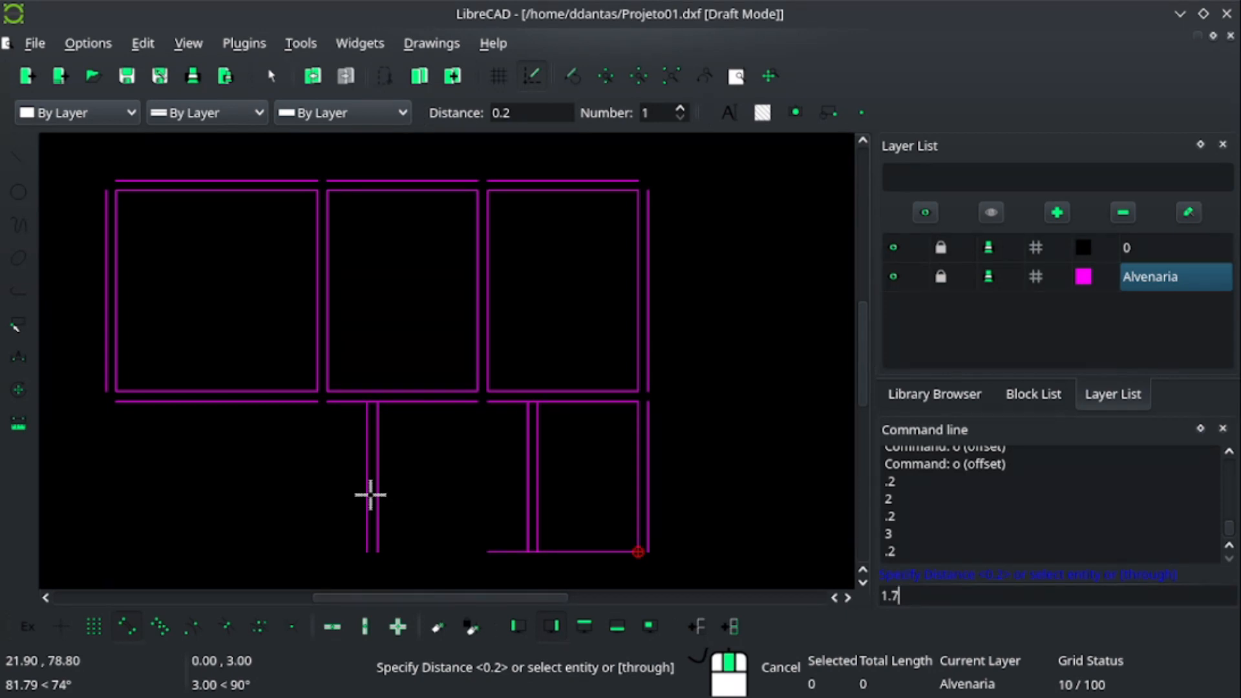
pyautogui.write('5')
pyautogui.press('Return')
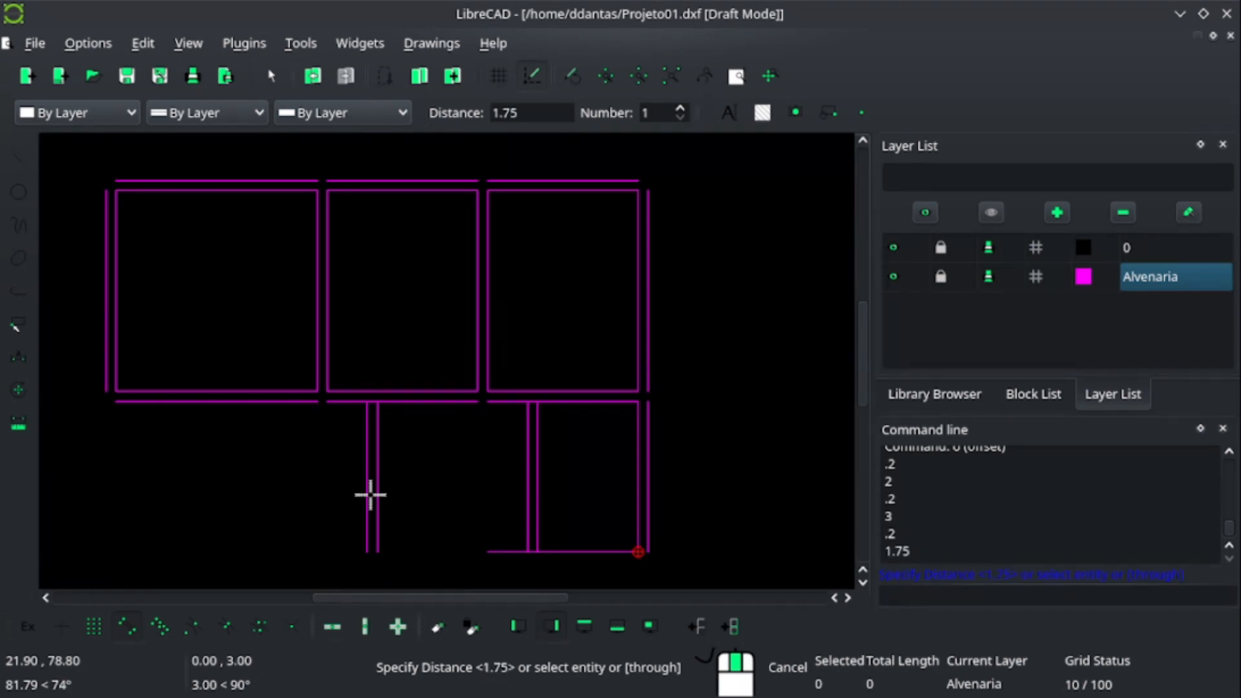
pyautogui.click(326, 491)
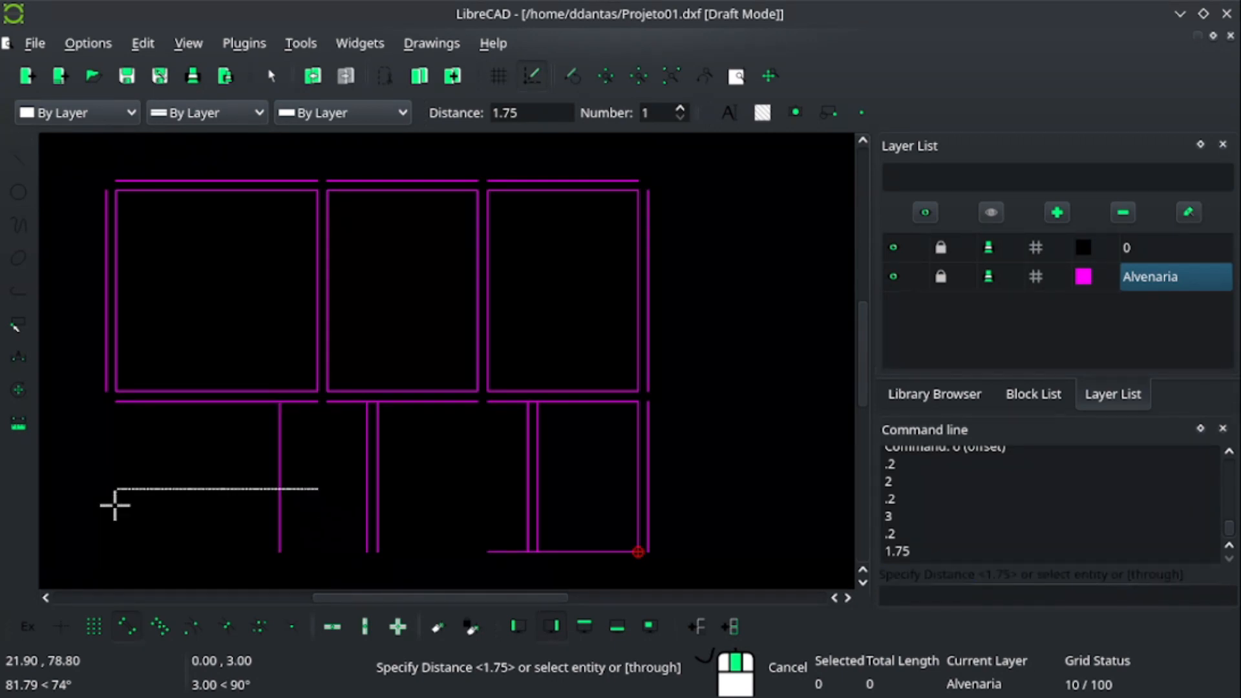
pyautogui.write('.2')
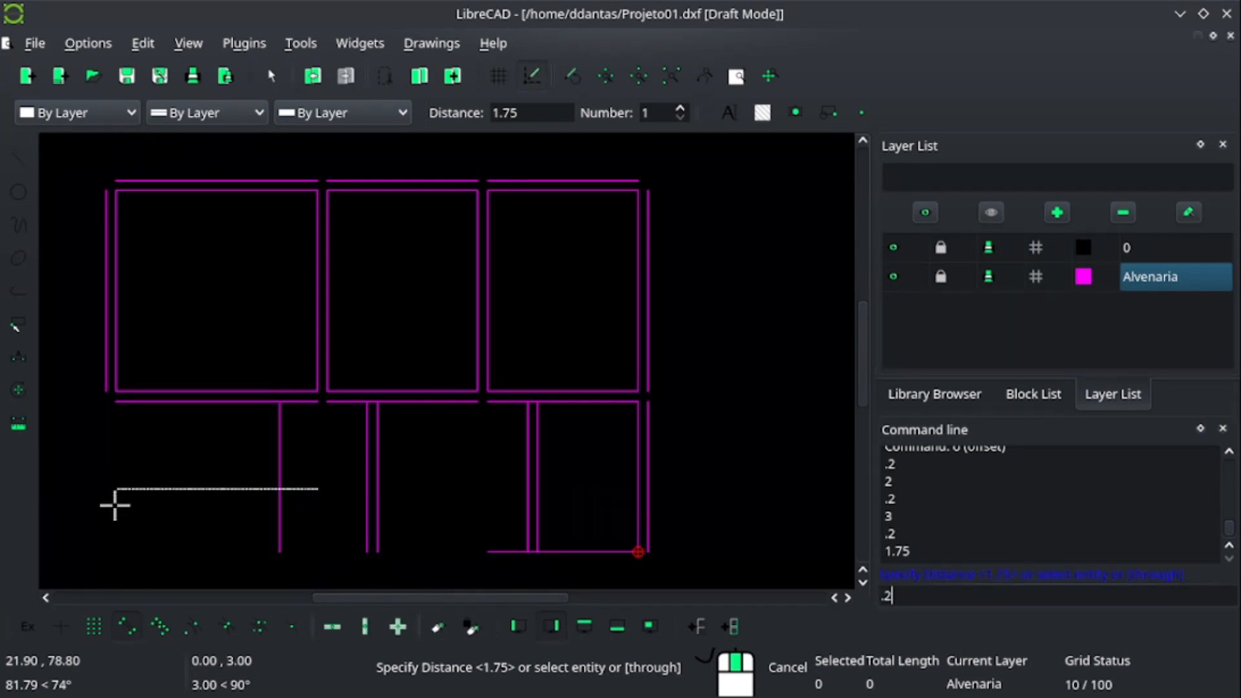
pyautogui.press('Return')
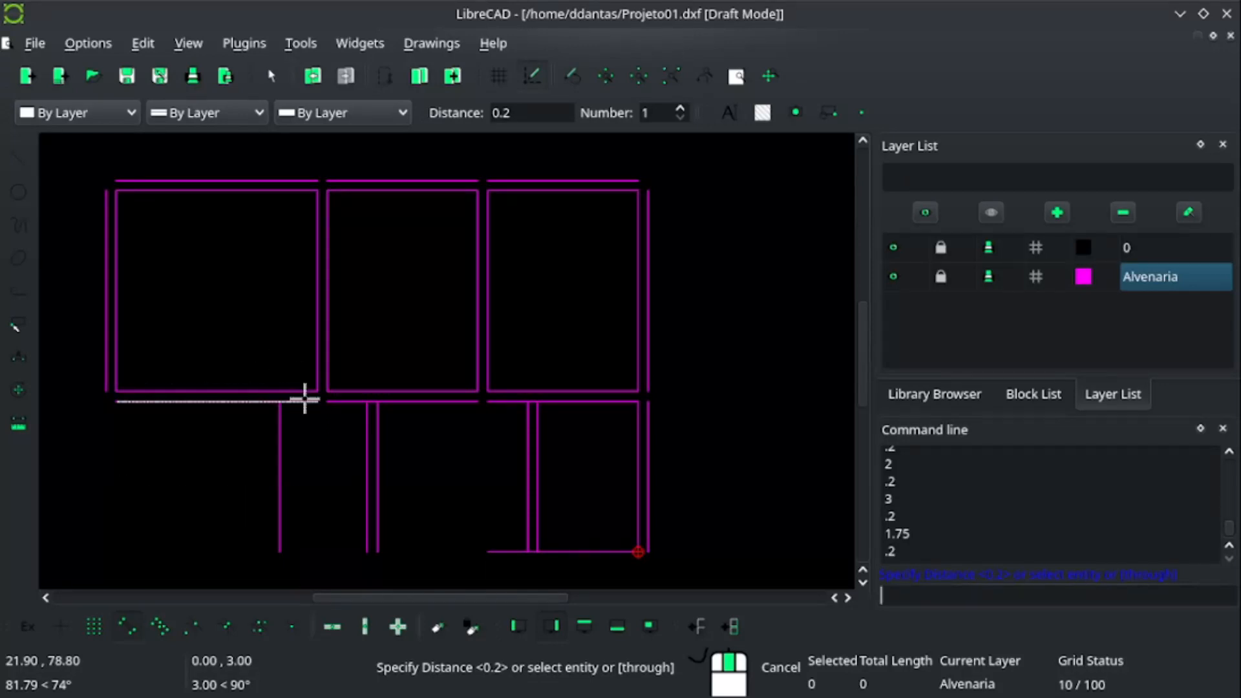
pyautogui.click(264, 447)
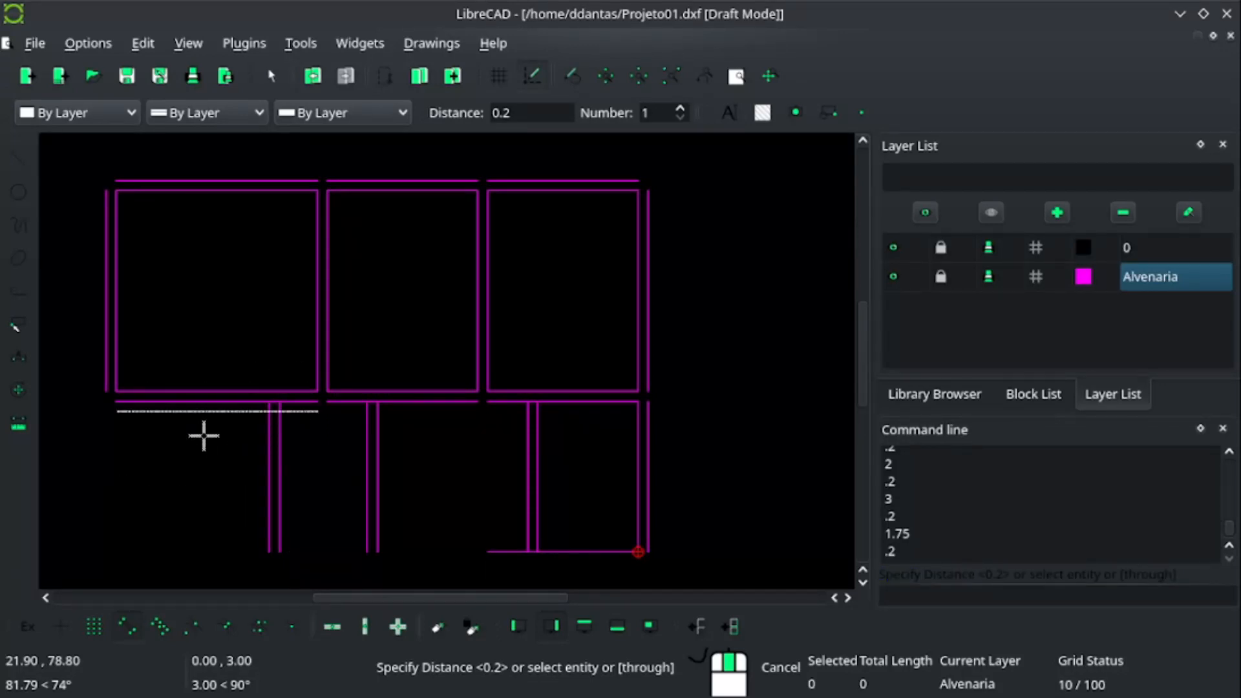
# Offset the leftmost lower-row vertical line 4.35 to the left.
pyautogui.write('4.')
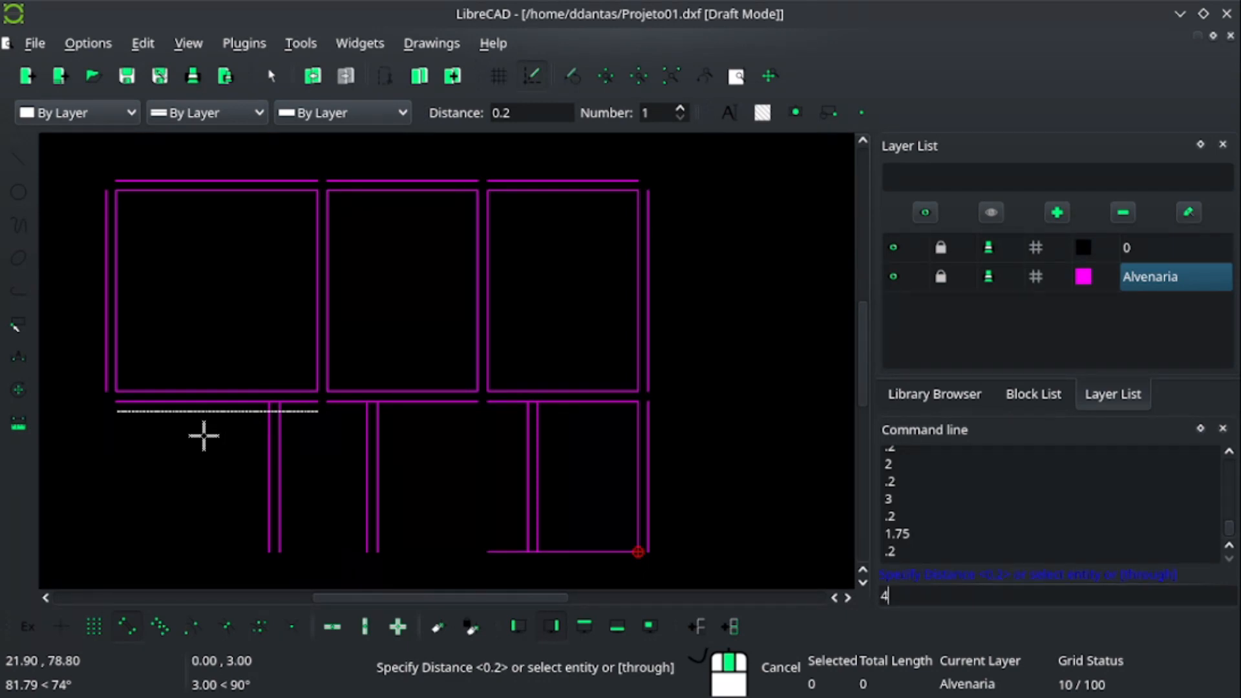
pyautogui.write('35')
pyautogui.press('Return')
pyautogui.click(136, 510)
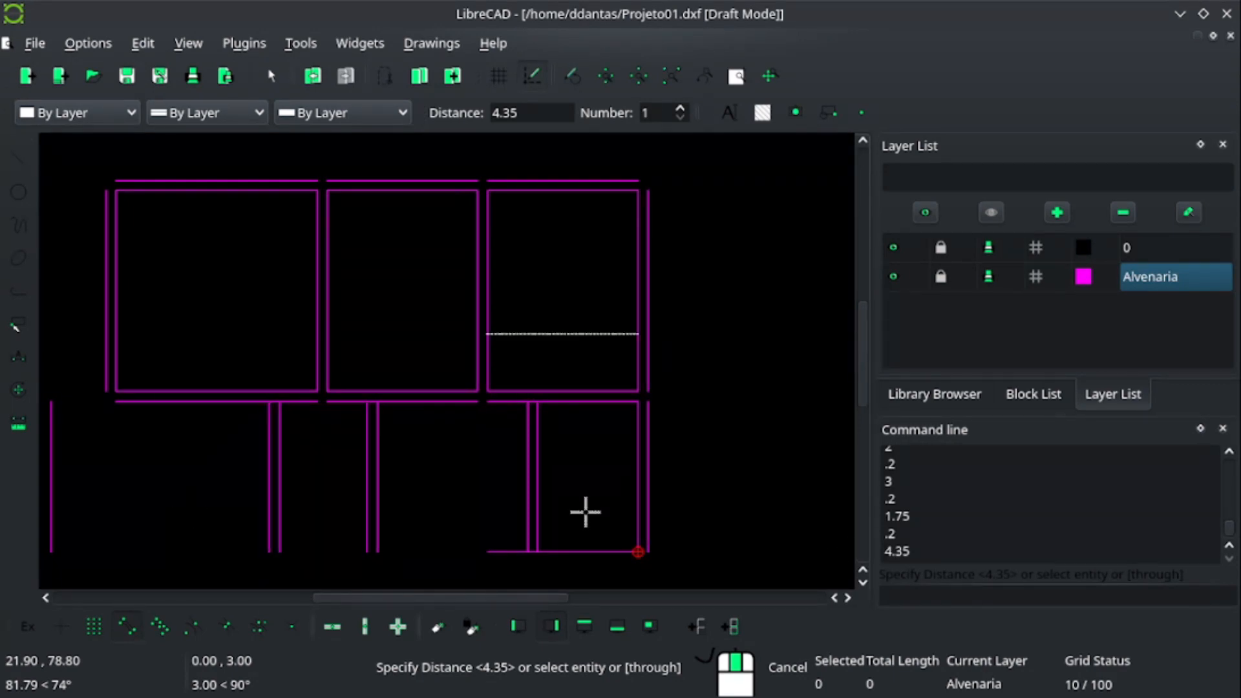
# Offset the lower outer line of the upper row's leftmost room 3.2 downward.
pyautogui.click(910, 593)
pyautogui.write('3.2')
pyautogui.press('Return')
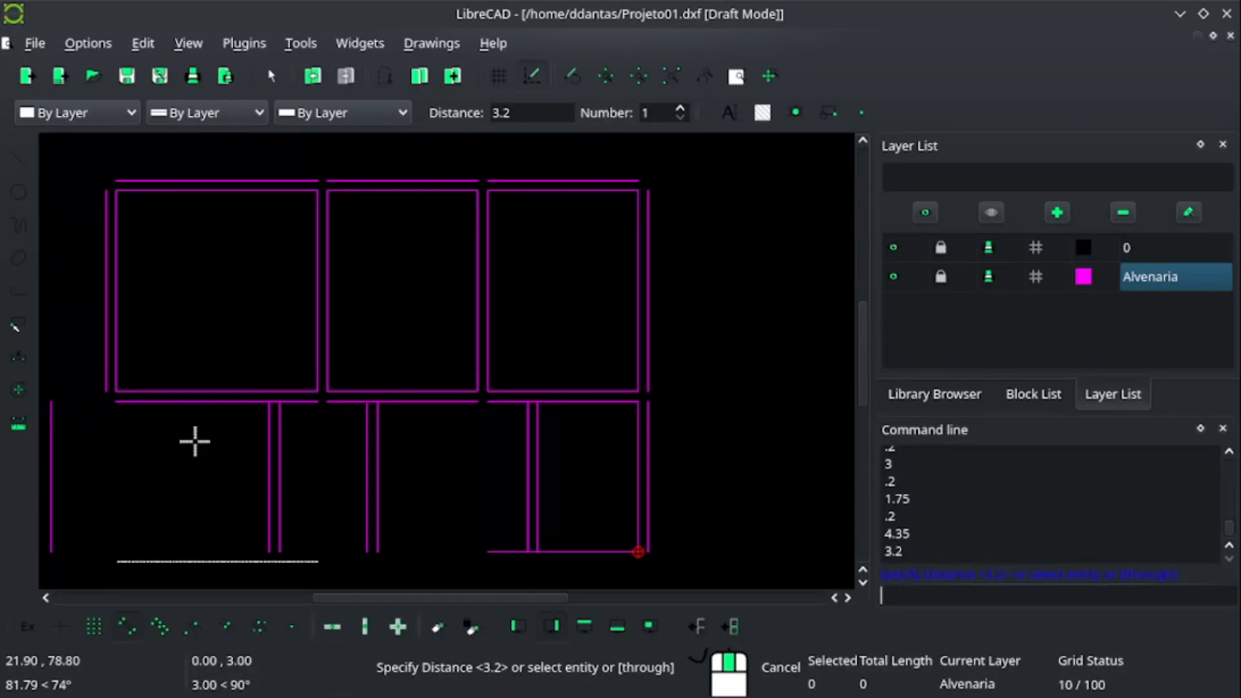
pyautogui.click(159, 420)
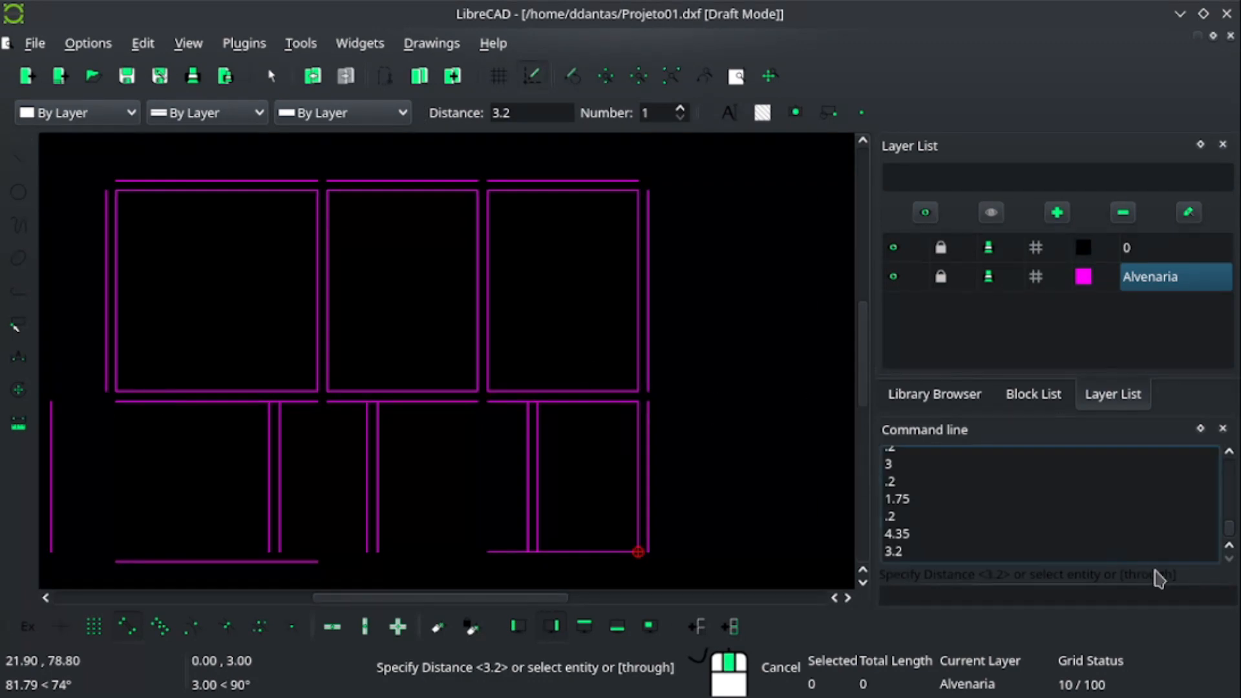
# Set the Fillet radius to 0 and close the upper row's outer top-right and top-left wall corners.
pyautogui.click(1092, 596)
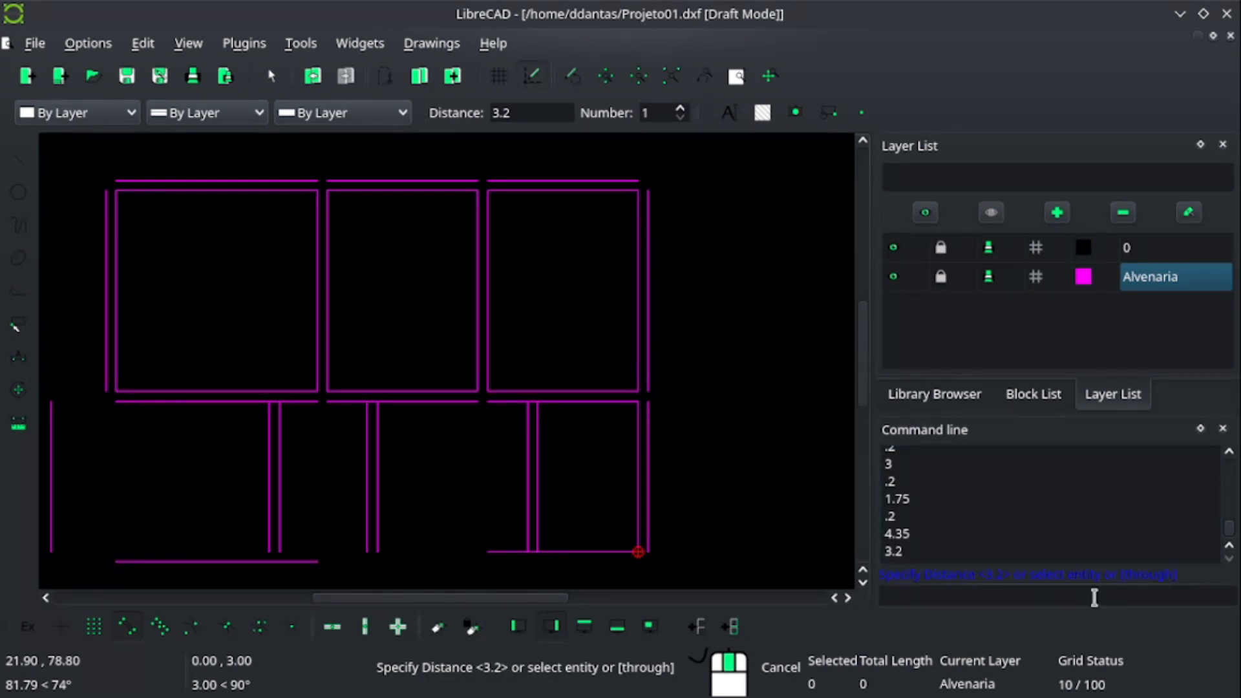
pyautogui.write('fi')
pyautogui.press('Return')
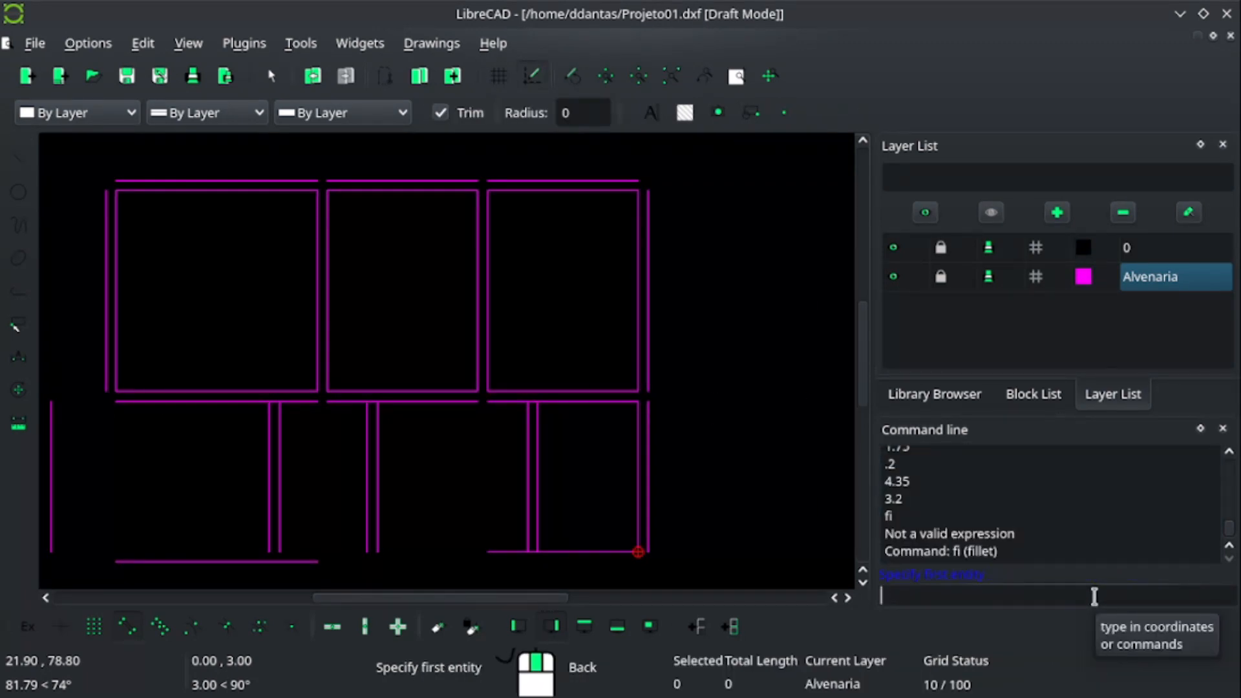
pyautogui.write('ra')
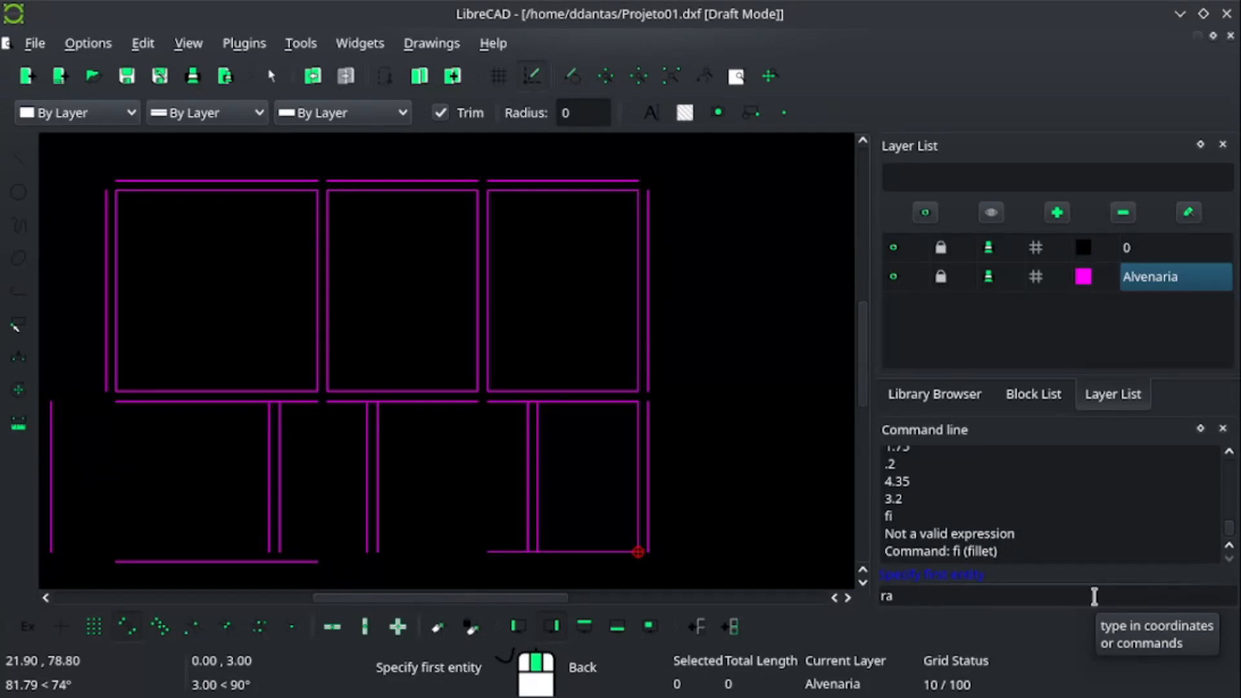
pyautogui.press('Return')
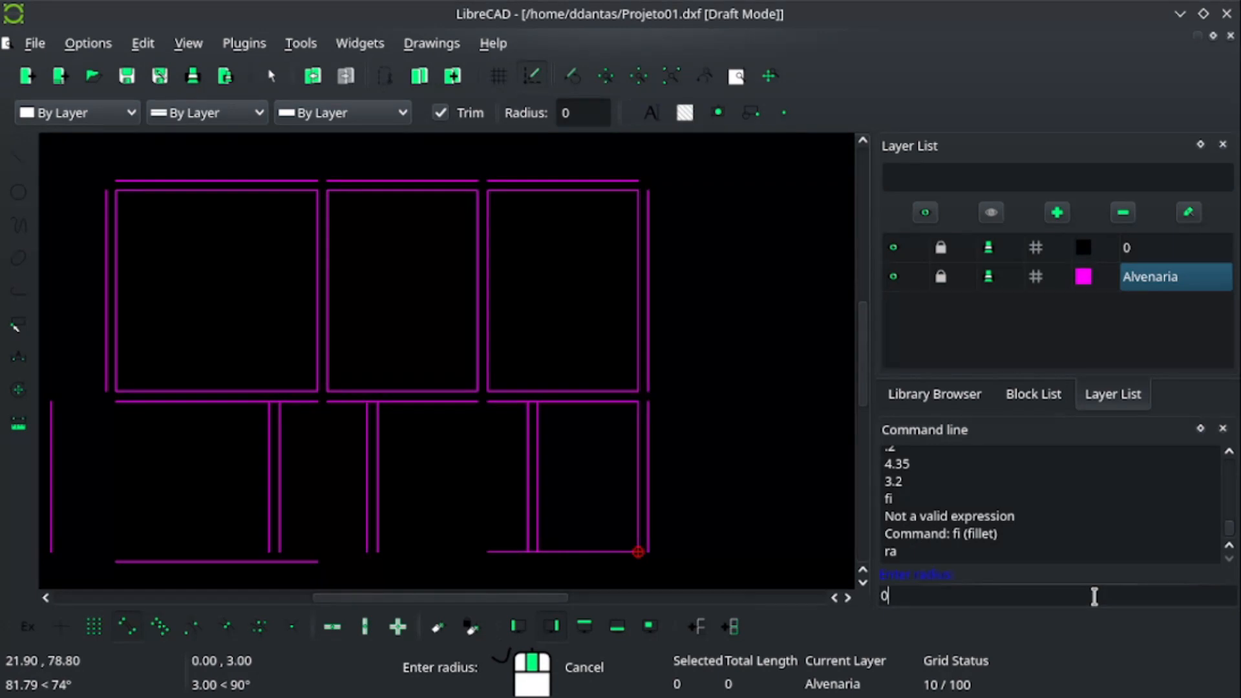
pyautogui.press('Return')
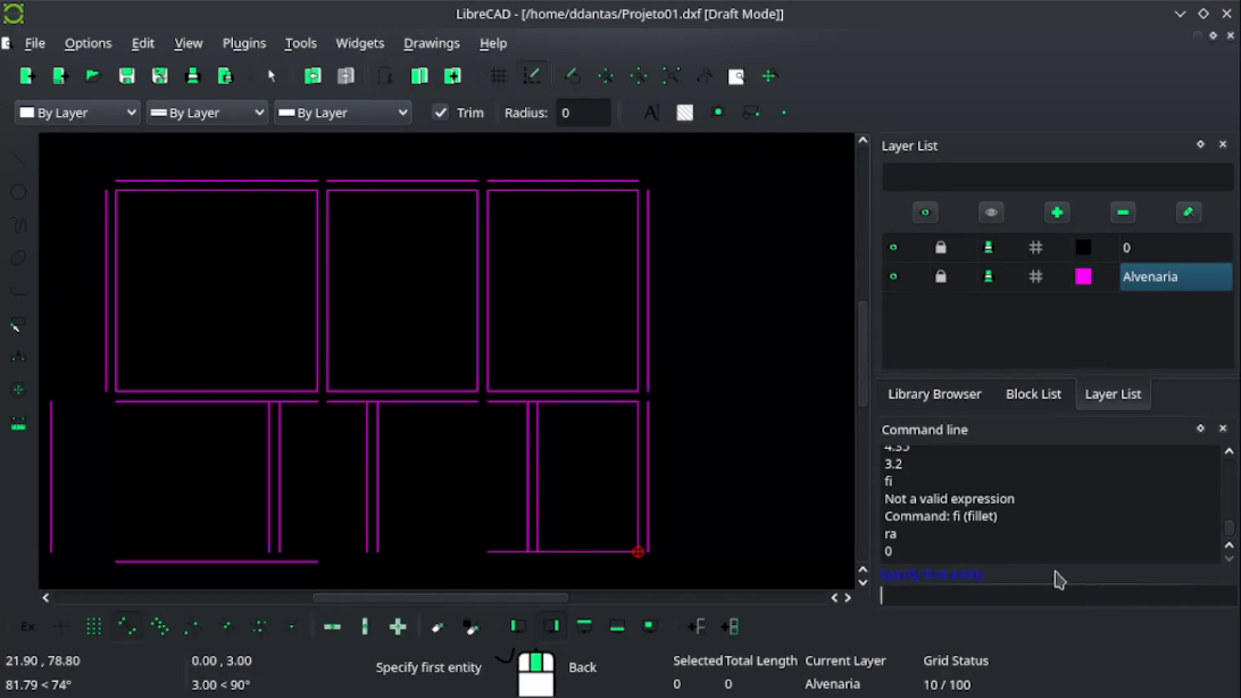
pyautogui.click(601, 181)
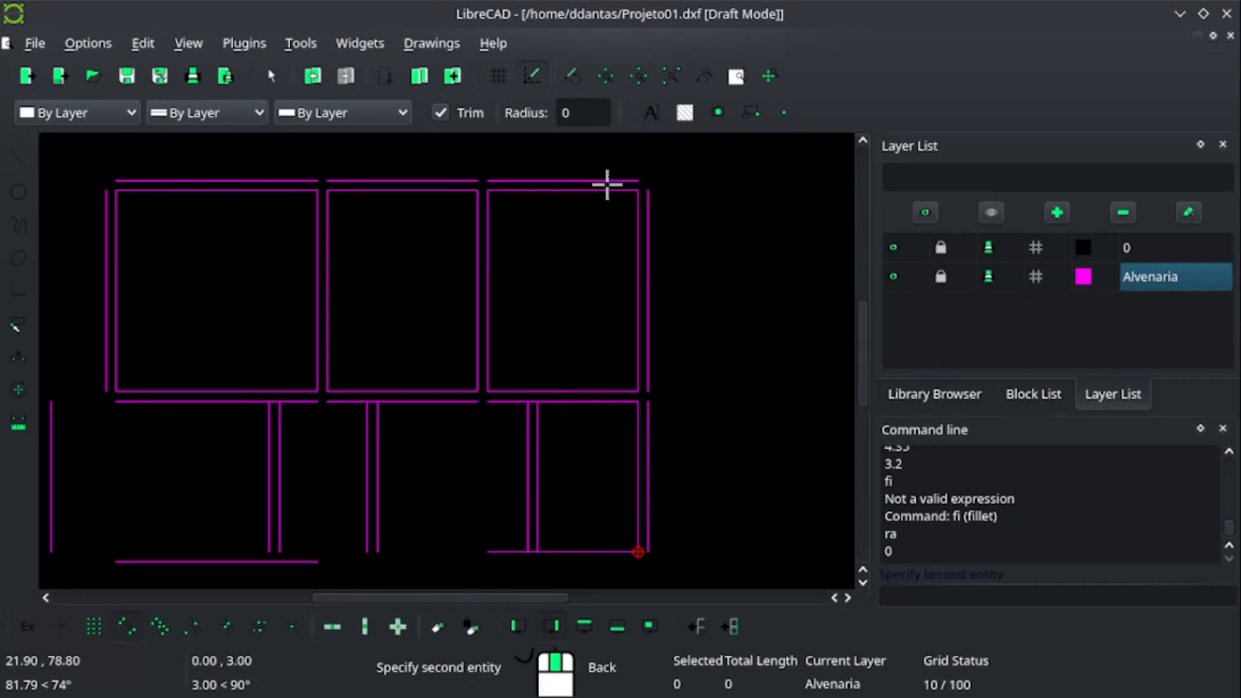
pyautogui.click(650, 206)
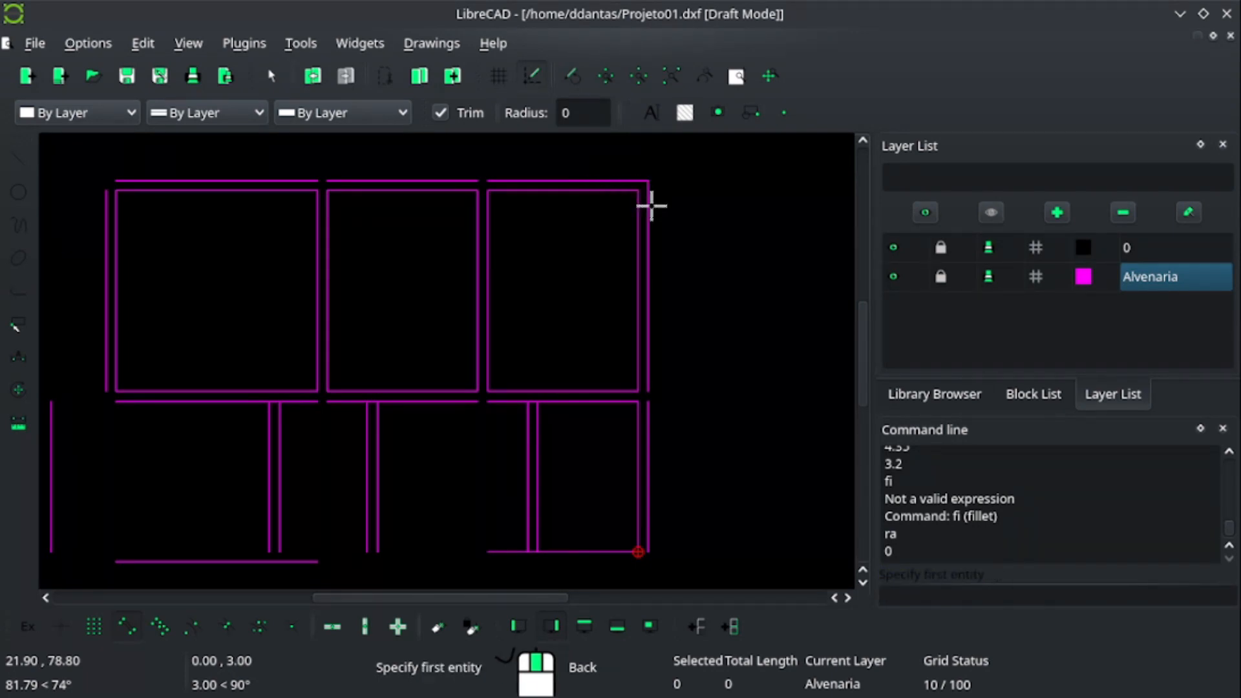
pyautogui.click(142, 180)
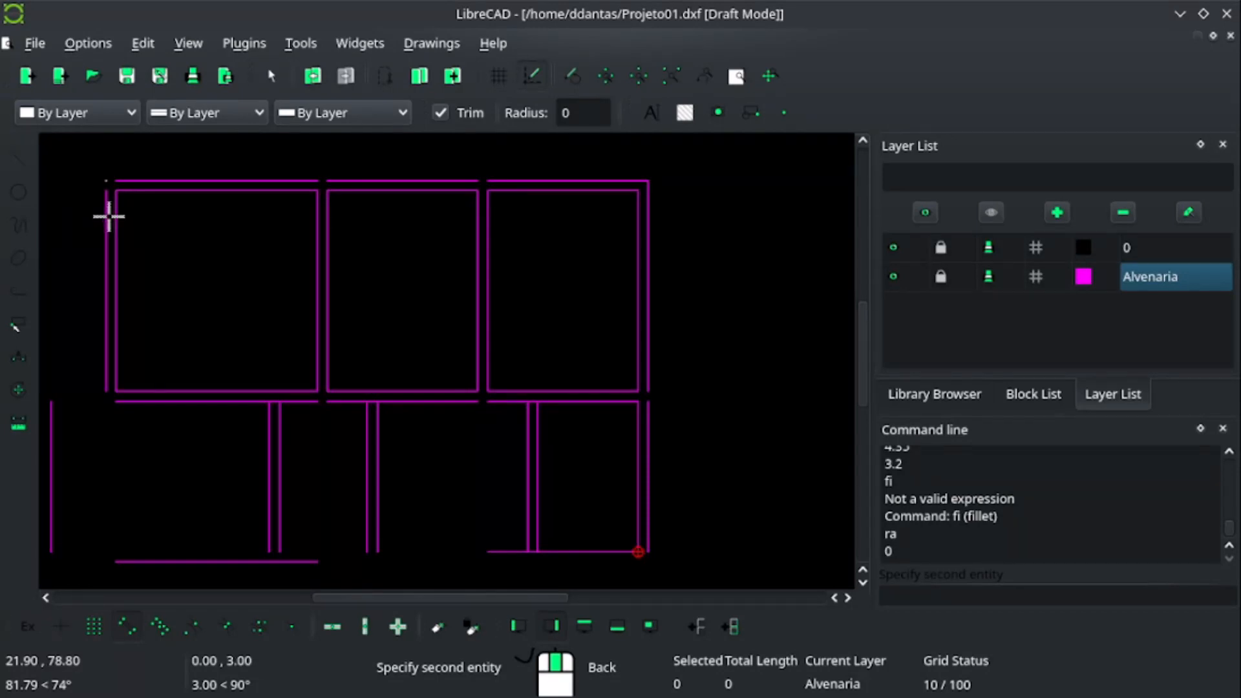
pyautogui.click(109, 216)
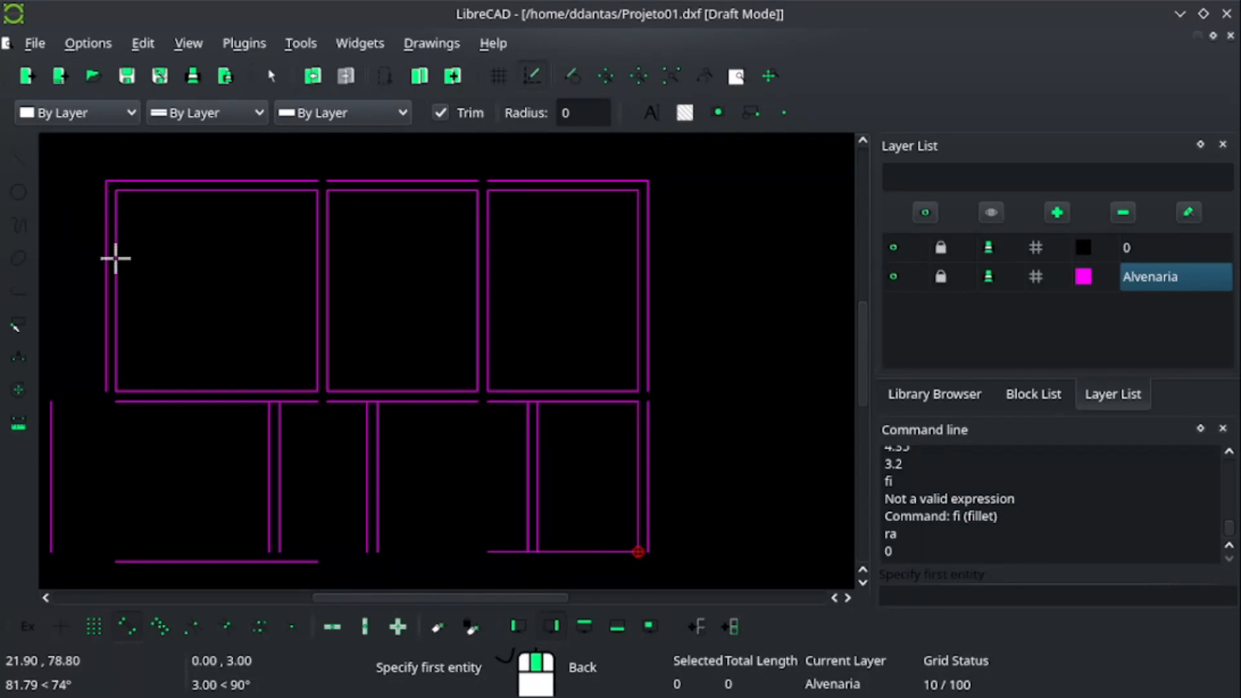
# Fillet the upper row's left outer line to its lower outer line, and close both left corners of the lower-left room.
pyautogui.click(136, 402)
pyautogui.click(108, 366)
pyautogui.click(164, 401)
pyautogui.click(52, 420)
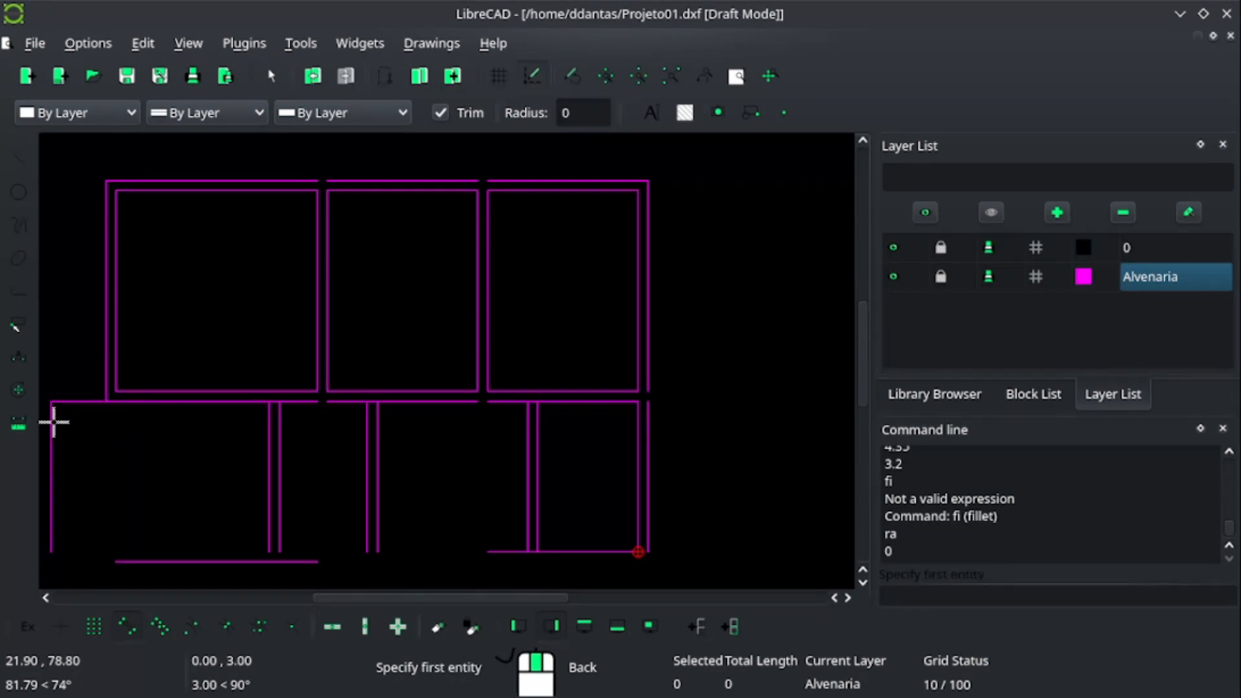
pyautogui.click(50, 516)
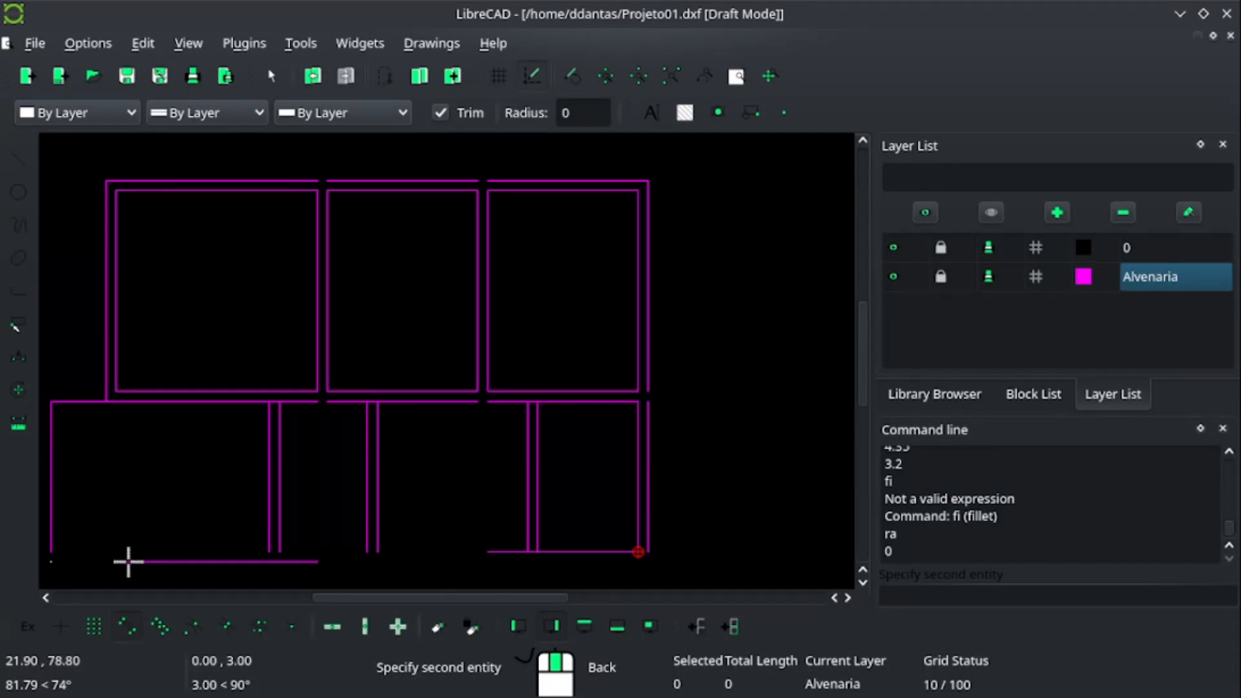
pyautogui.click(128, 561)
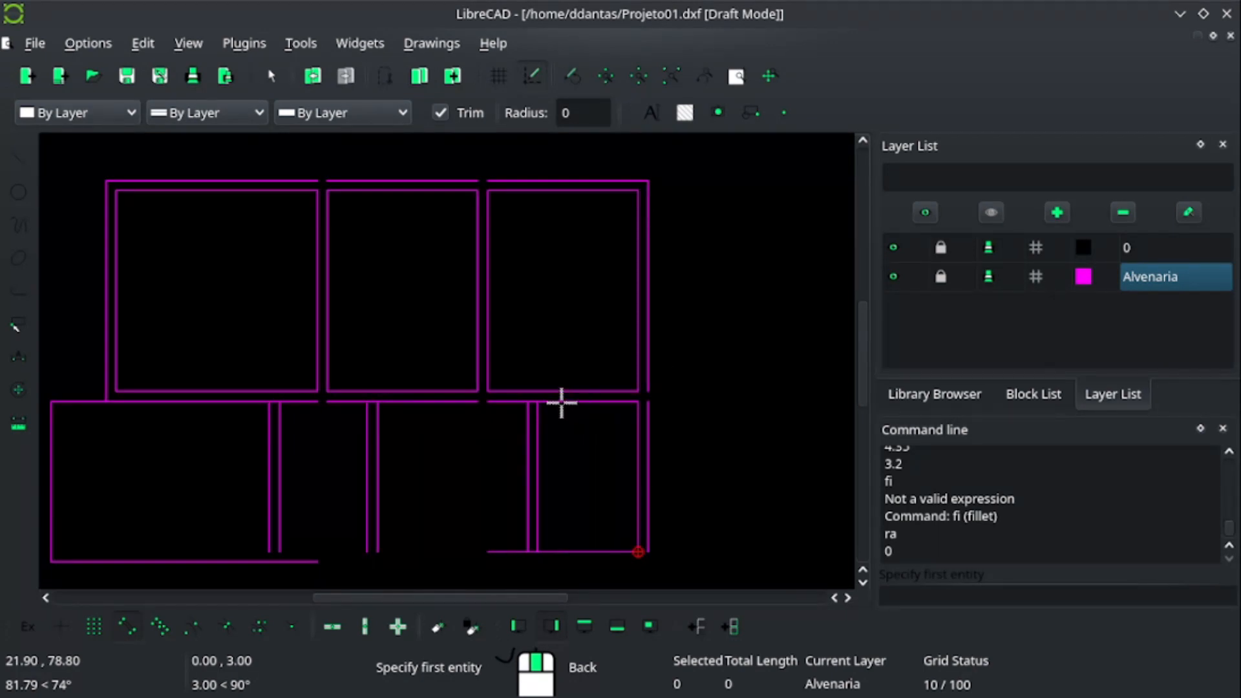
# Fillet both left corners of the lower-right room and the upper-left corner of the lower room beside it.
pyautogui.click(536, 424)
pyautogui.click(536, 425)
pyautogui.click(379, 424)
pyautogui.click(408, 403)
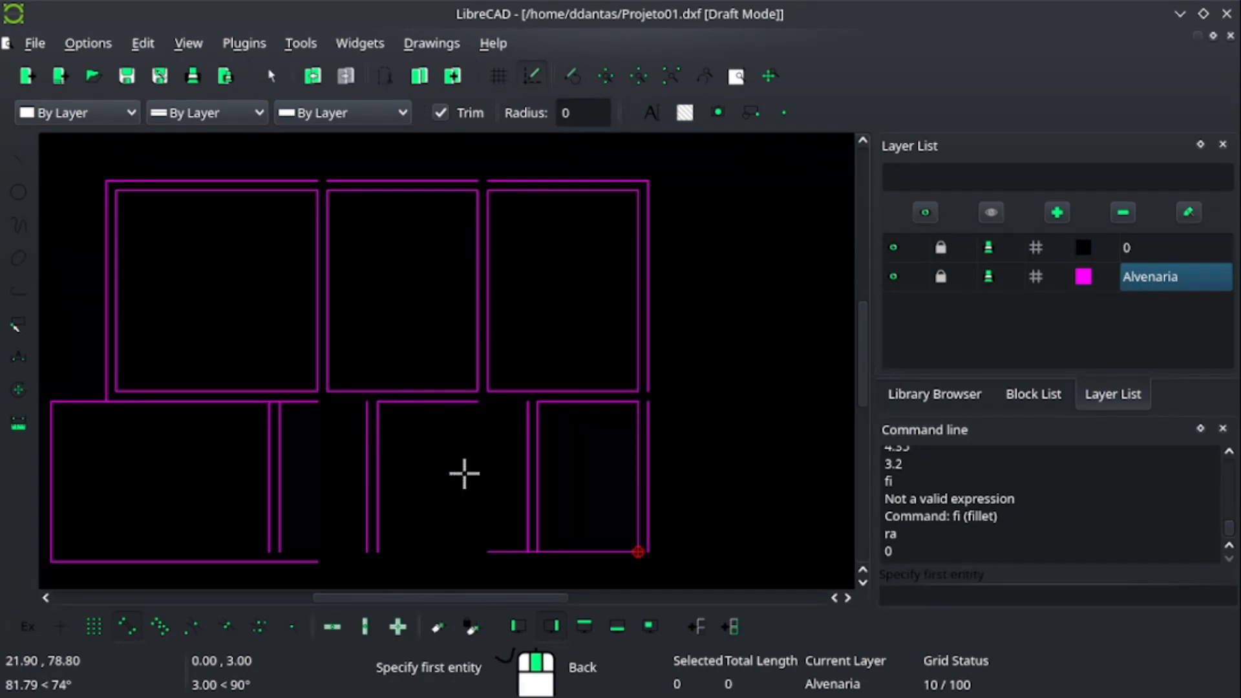
pyautogui.click(536, 528)
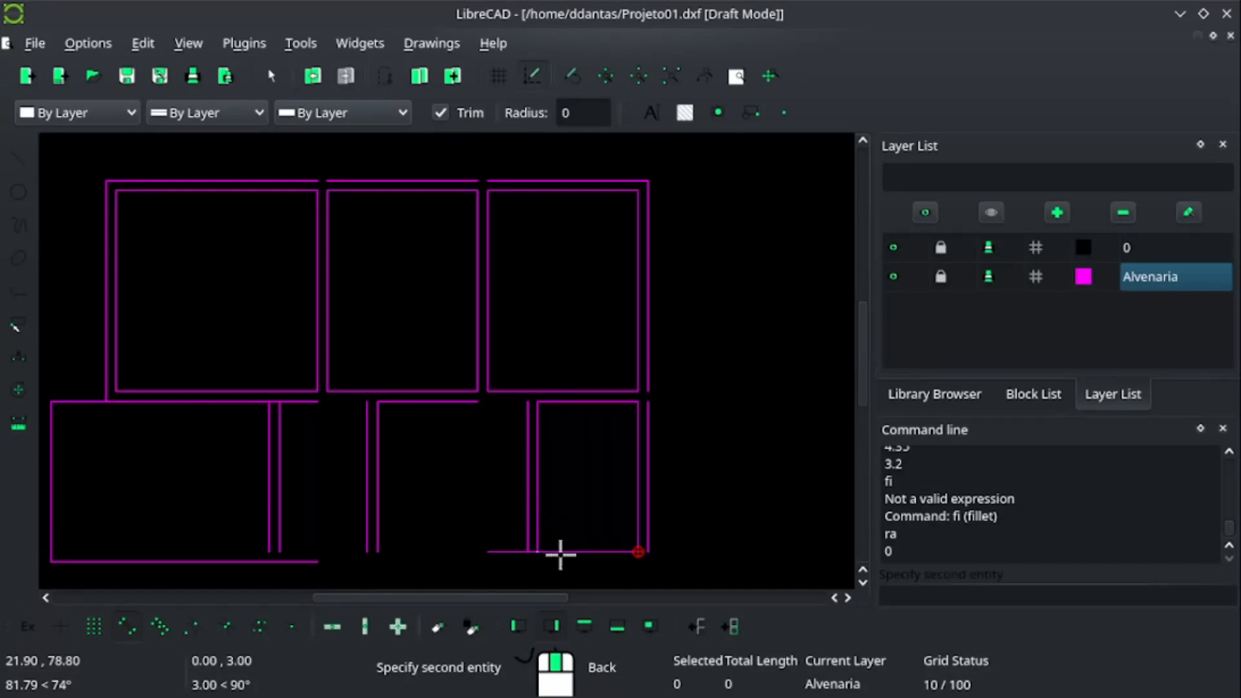
pyautogui.click(560, 551)
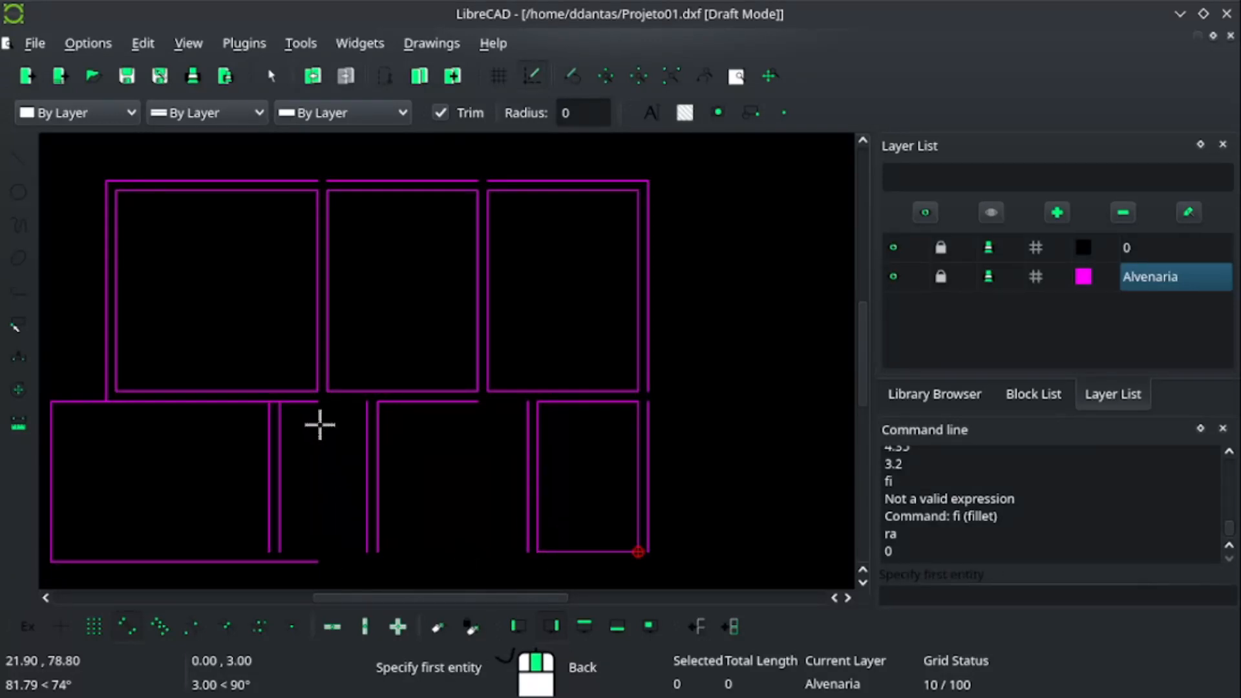
# Fillet the upper-right and lower-right corners of the lower-left room to close its outline.
pyautogui.click(247, 402)
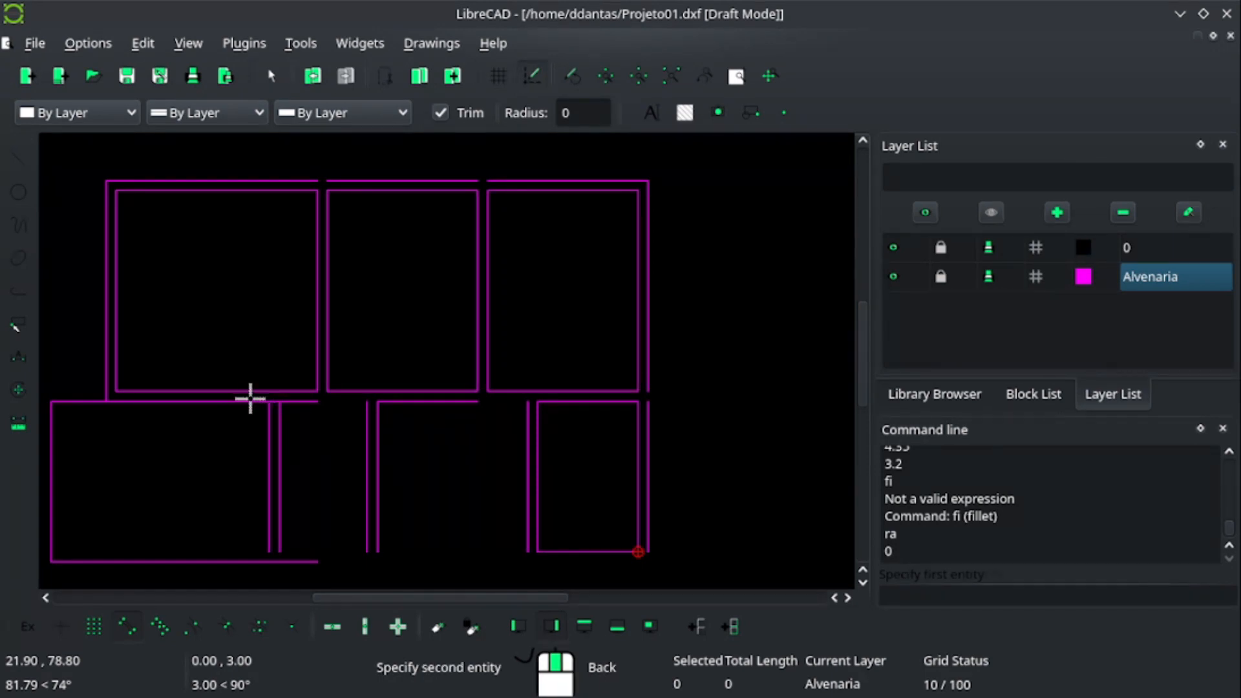
pyautogui.click(267, 423)
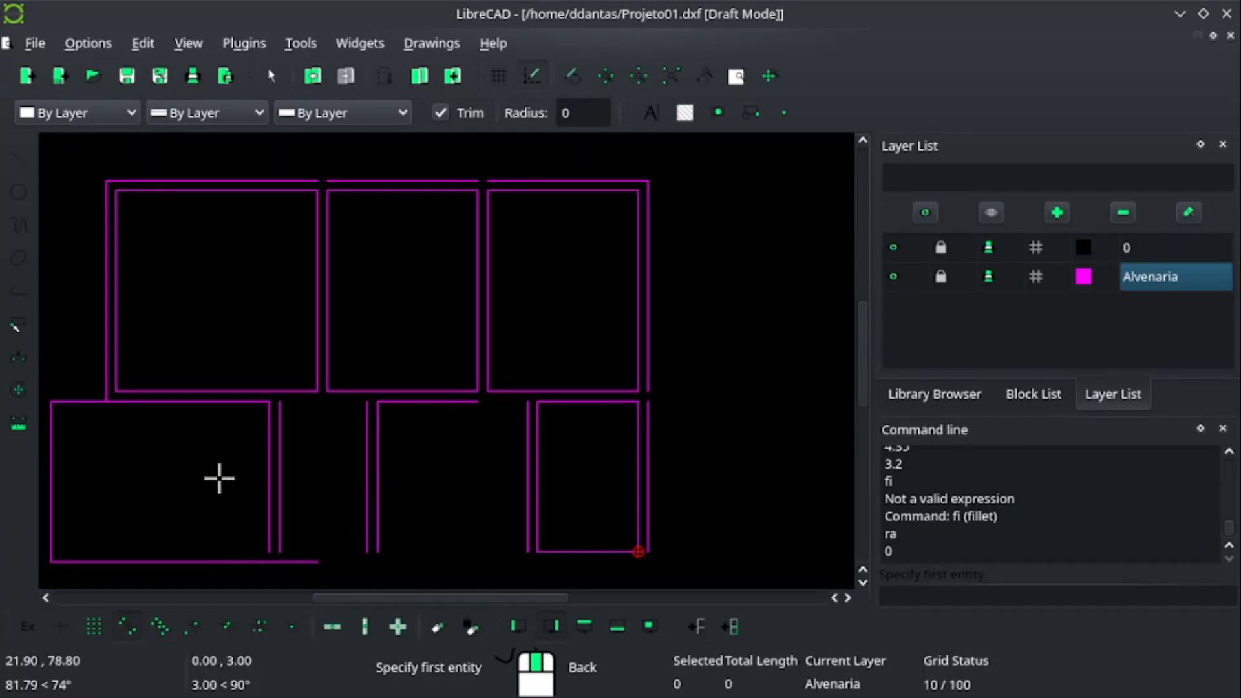
pyautogui.scroll(2, 637, 560)
pyautogui.scroll(-2, 560, 504)
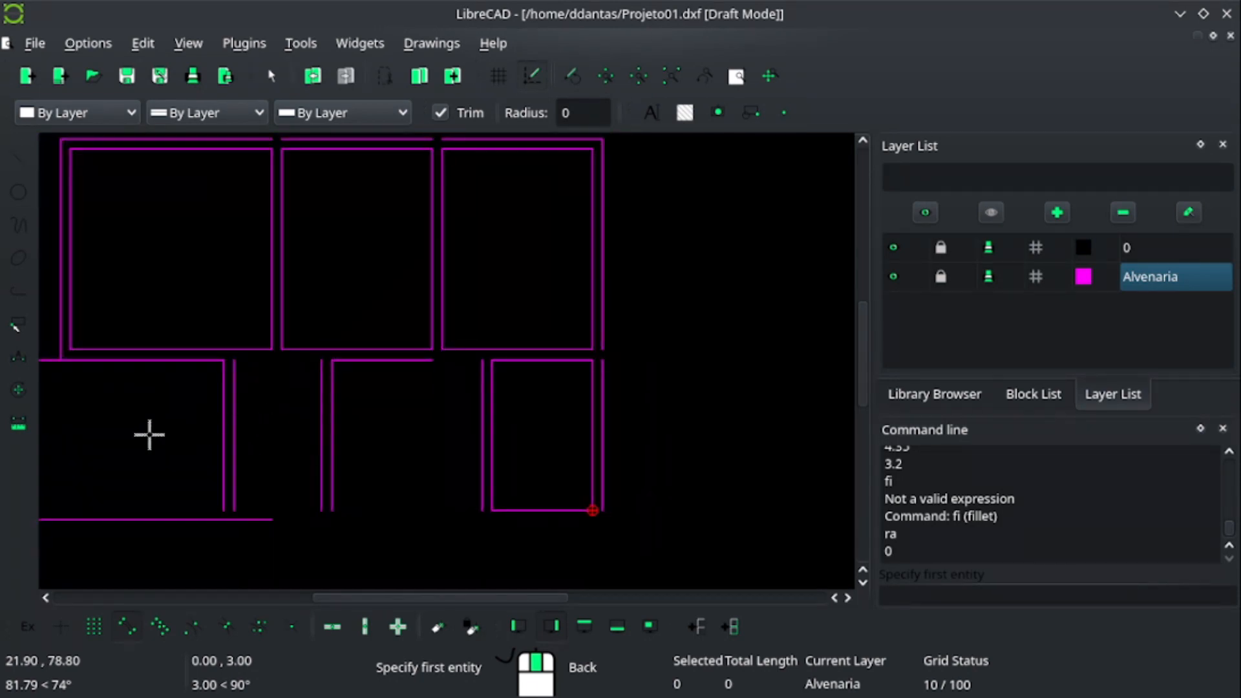
pyautogui.moveTo(158, 429); pyautogui.dragTo(213, 453, button='middle')
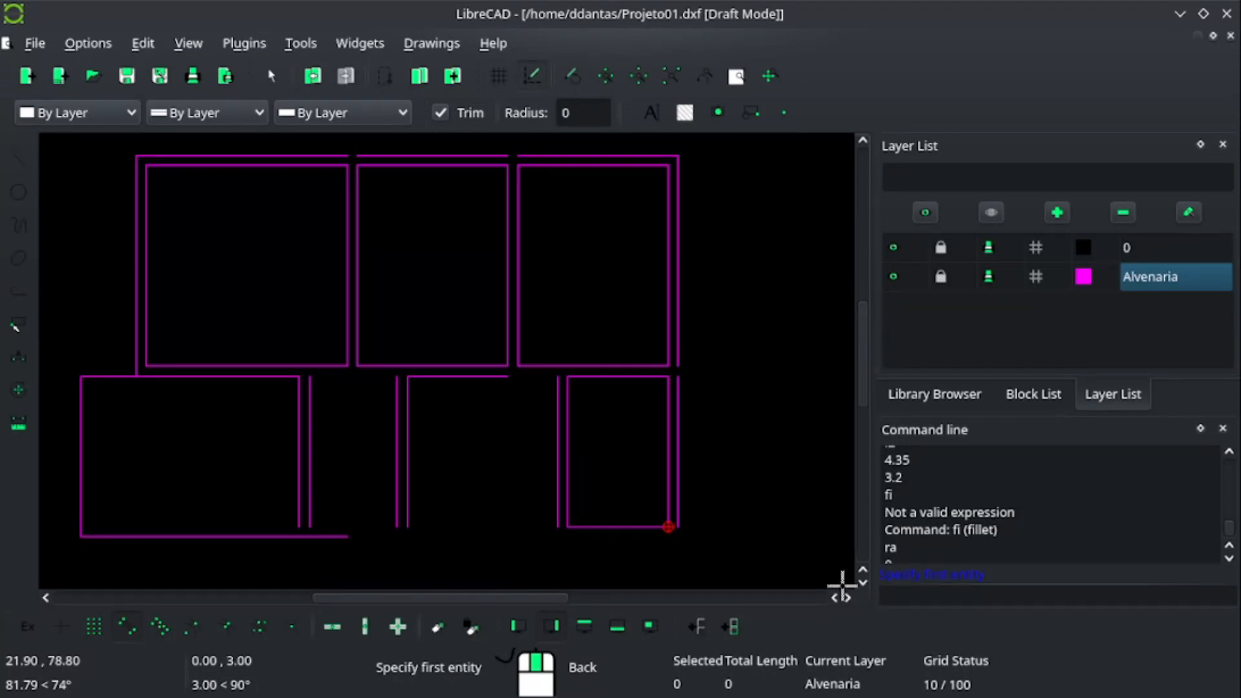
pyautogui.press('Return')
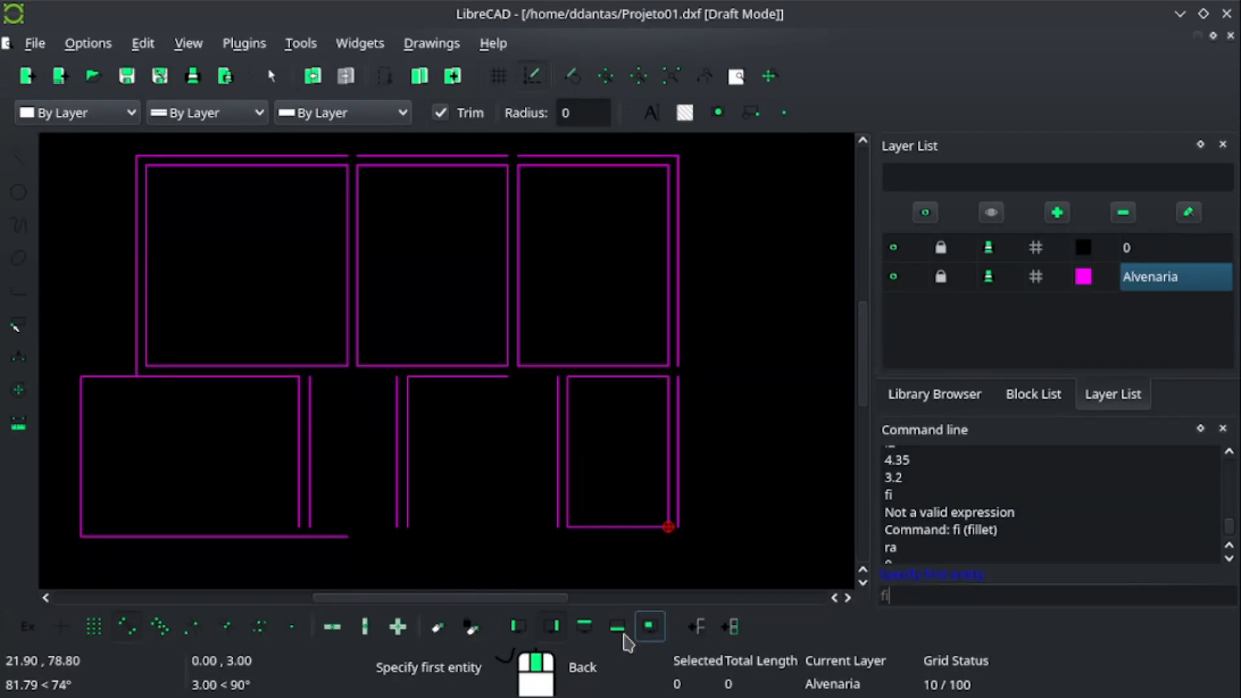
pyautogui.click(296, 499)
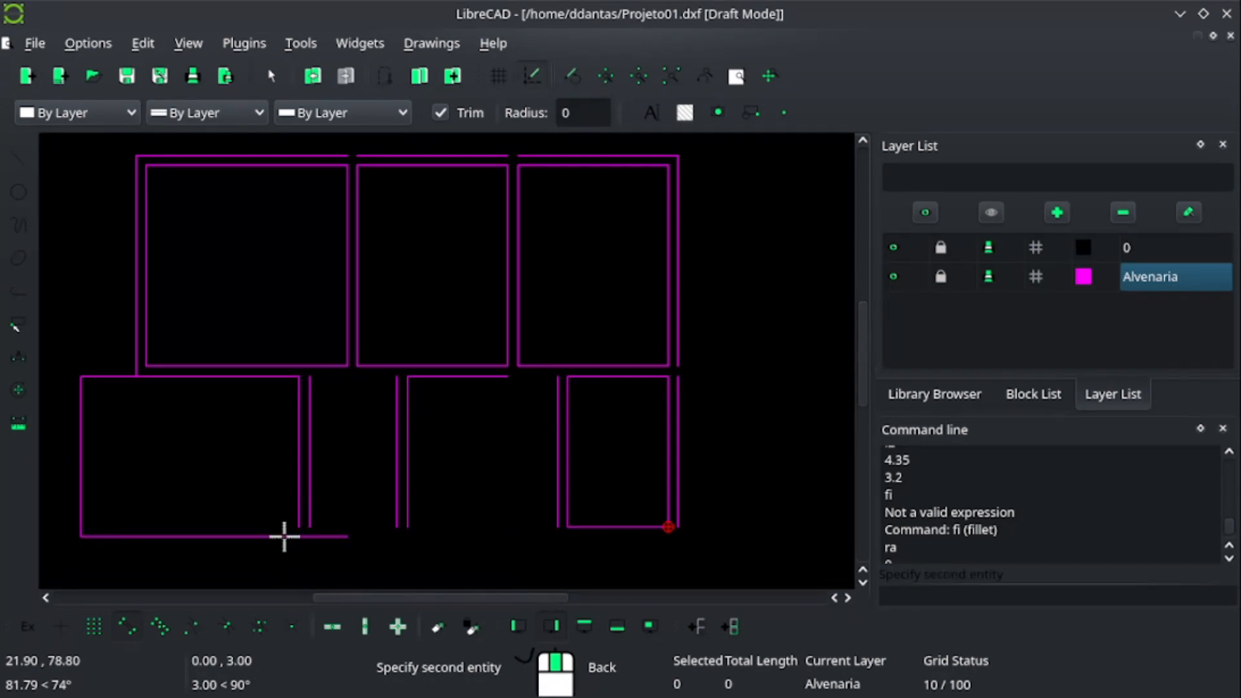
pyautogui.click(284, 537)
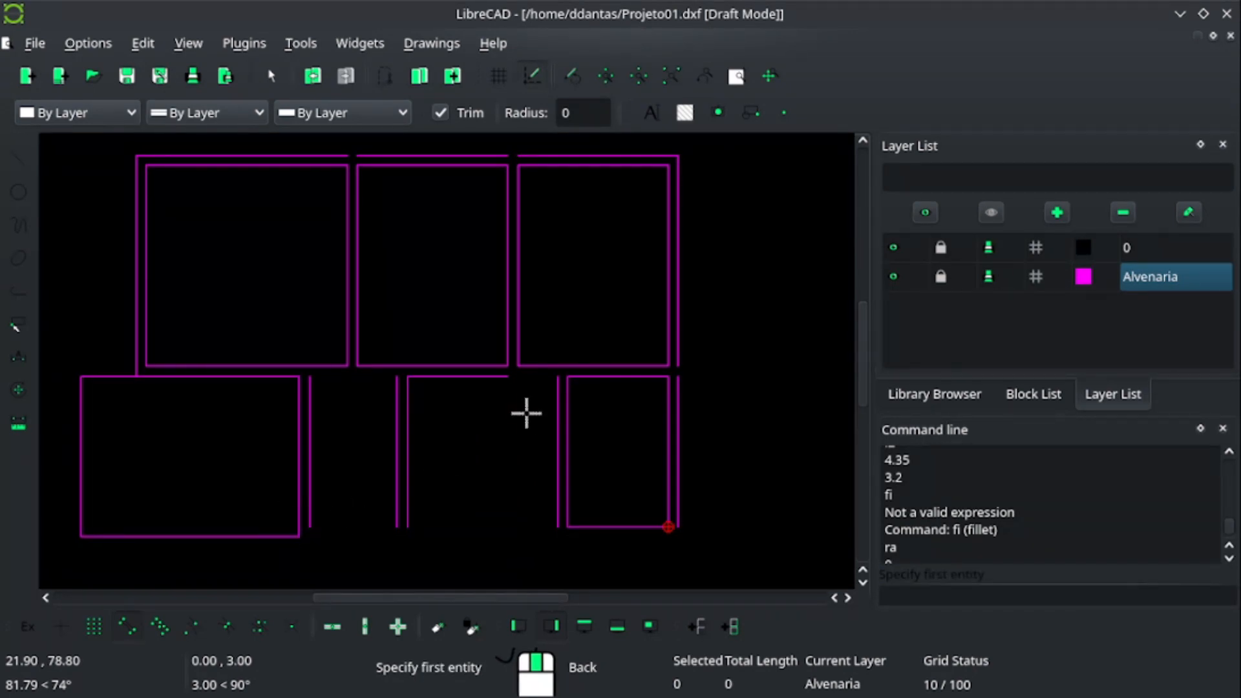
# Draw a 1.75 horizontal line joining the upper ends of the narrow lower room's two inner vertical lines.
pyautogui.press('Return')
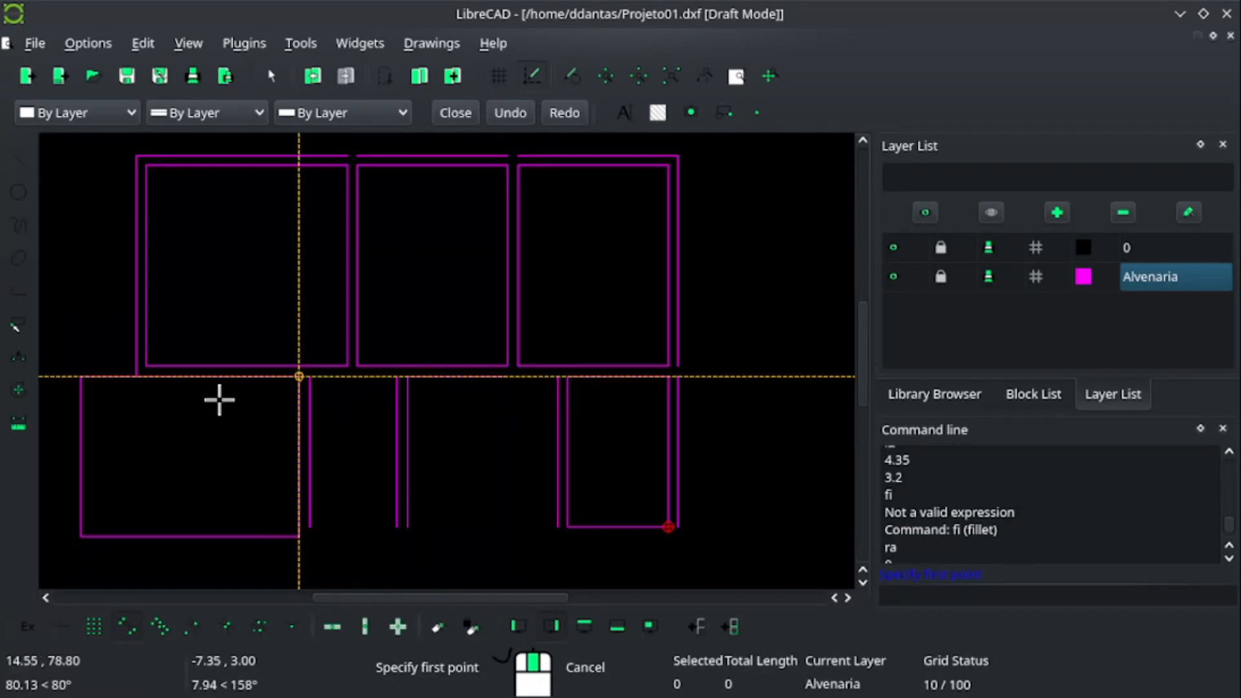
pyautogui.click(310, 377)
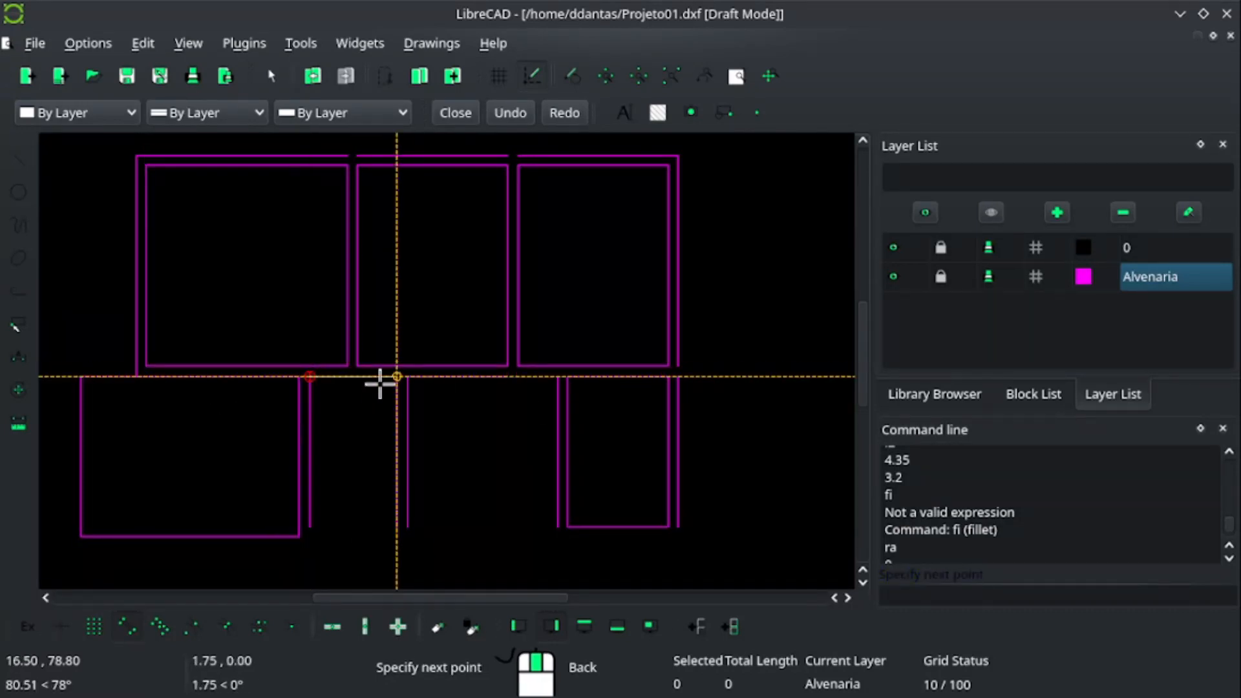
pyautogui.click(380, 384)
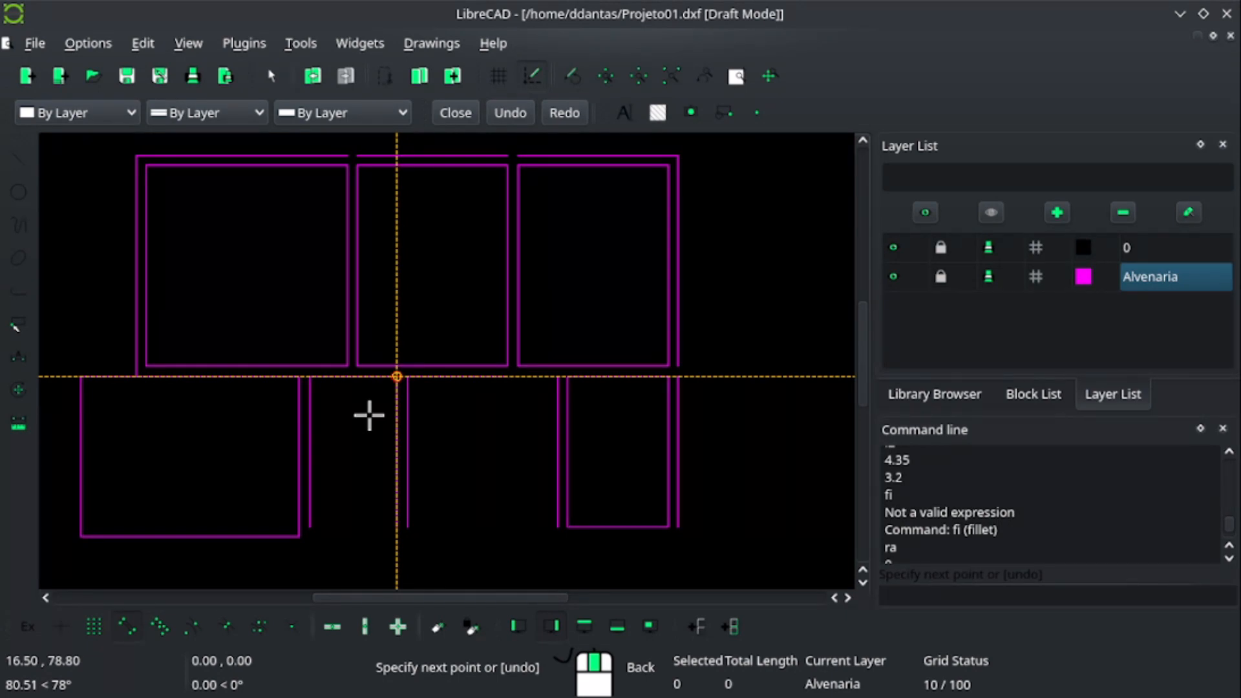
# Offset the upper lines of the narrow lower room and the room to its right 3 m downward.
pyautogui.press('Return')
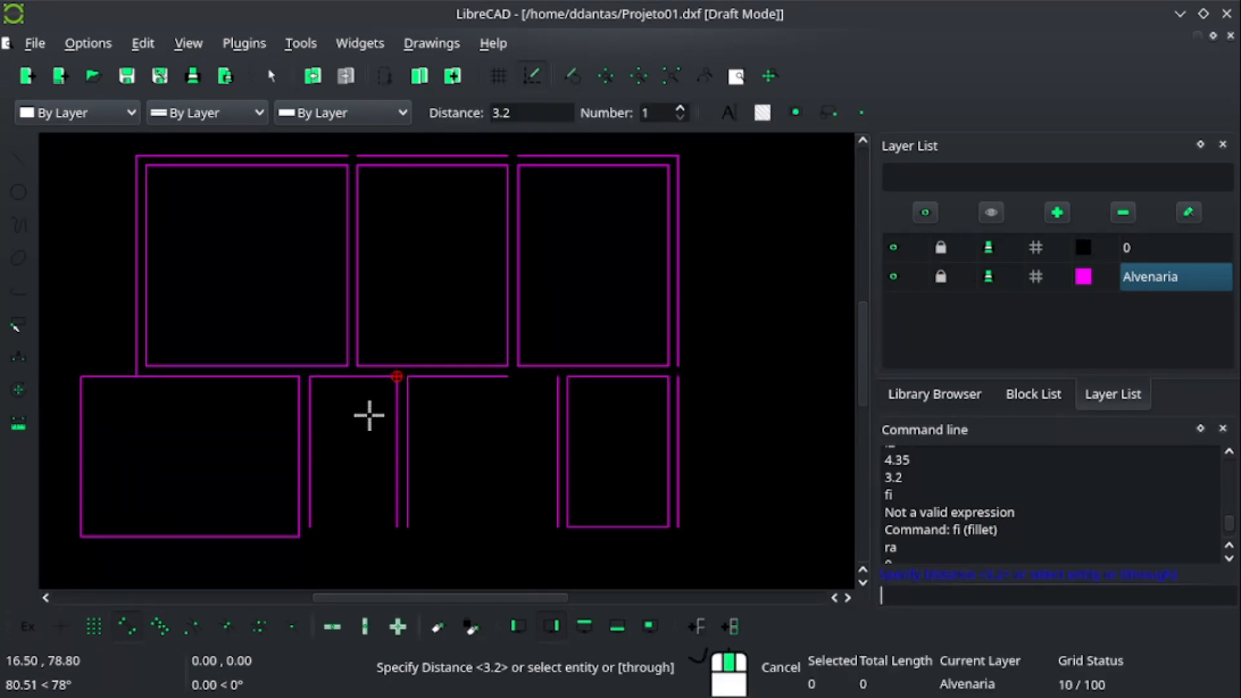
pyautogui.write('3')
pyautogui.press('Return')
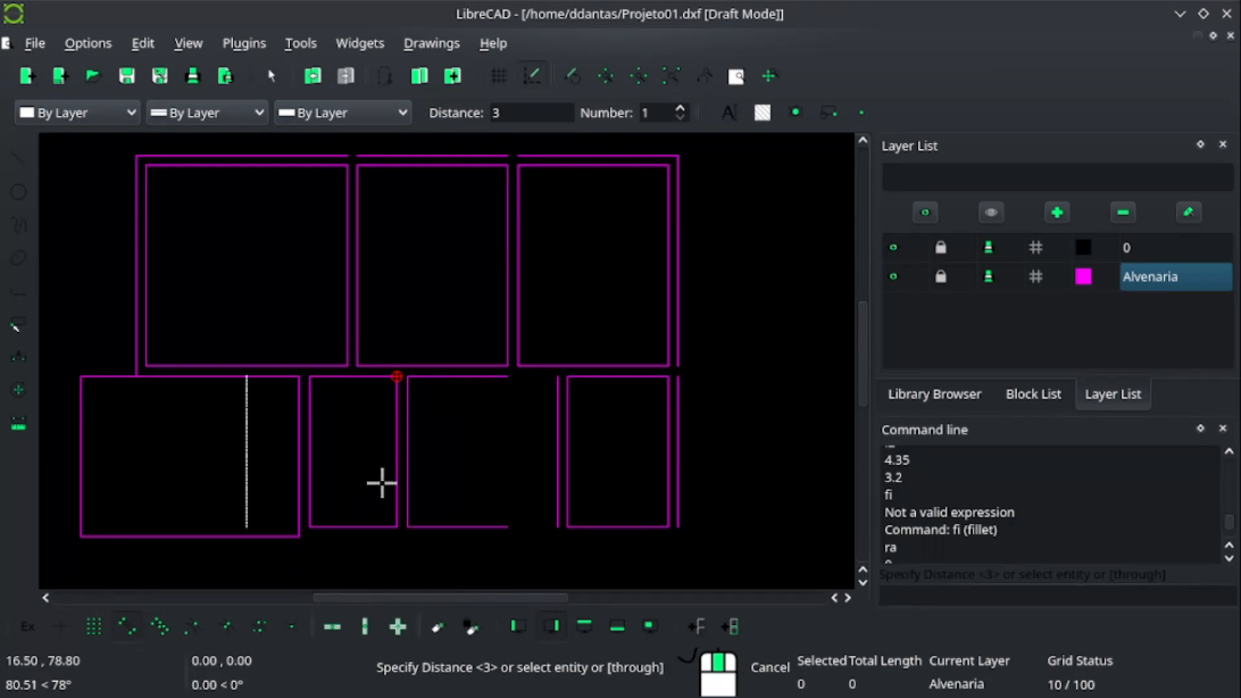
# Offset the bottom inner lines of the narrow, middle and right lower rooms 0.2 m outward.
pyautogui.press('Return')
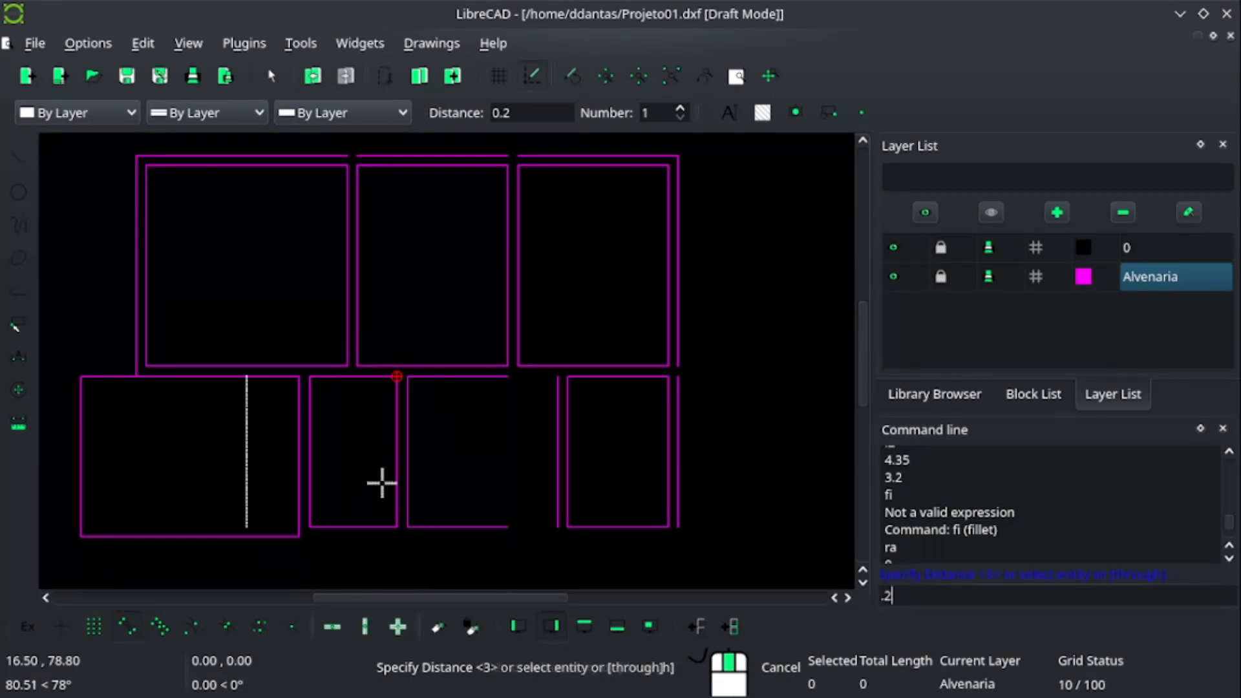
pyautogui.click(435, 540)
pyautogui.click(613, 540)
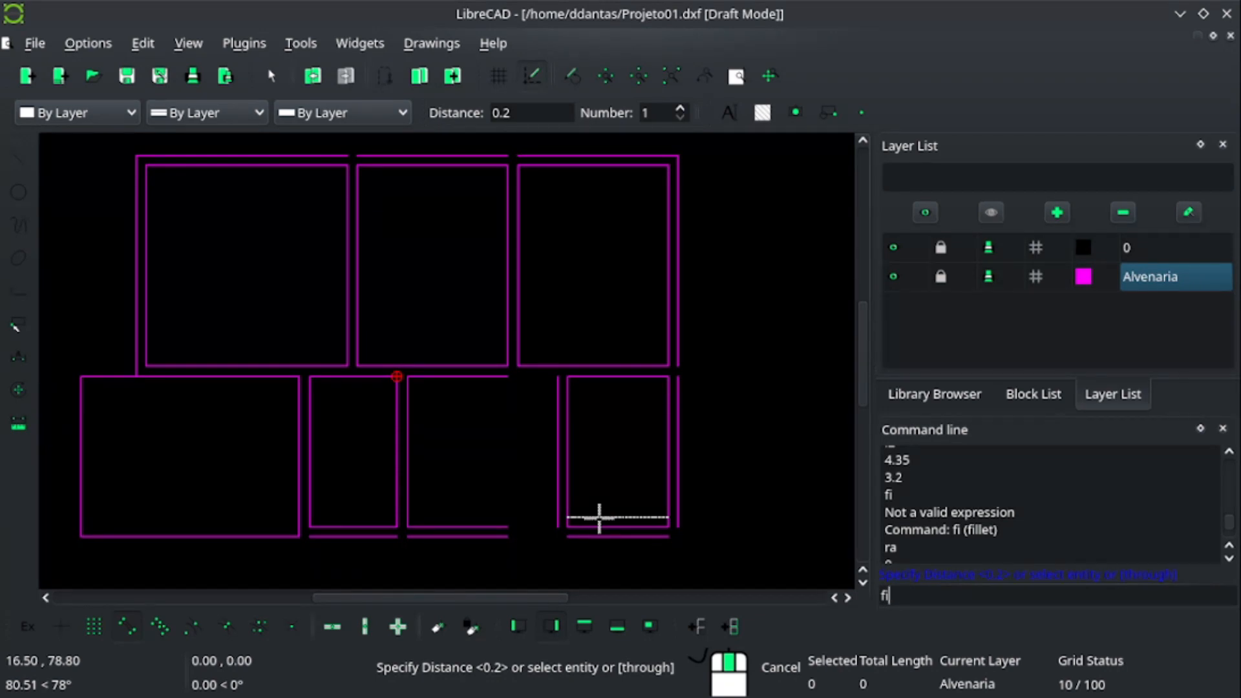
# Fillet the lower-right room's bottom outer line to its right outer line to close the building's lower-right corner.
pyautogui.press('Return')
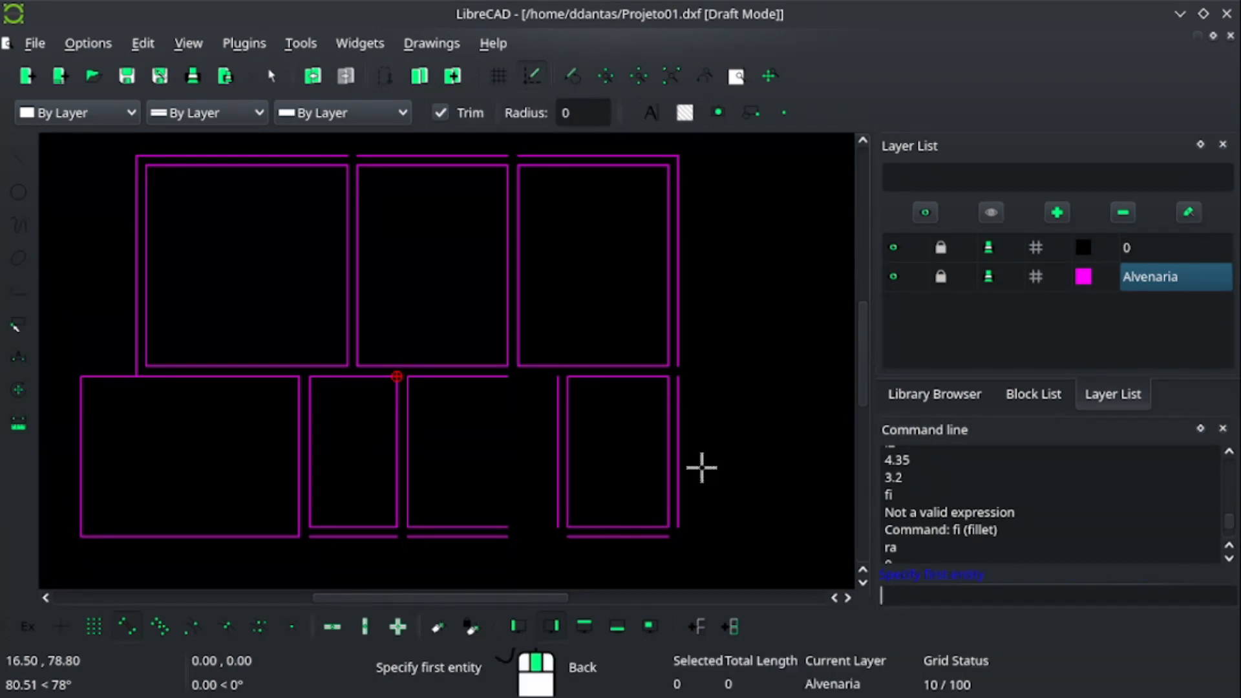
pyautogui.click(640, 540)
pyautogui.rightClick(715, 517)
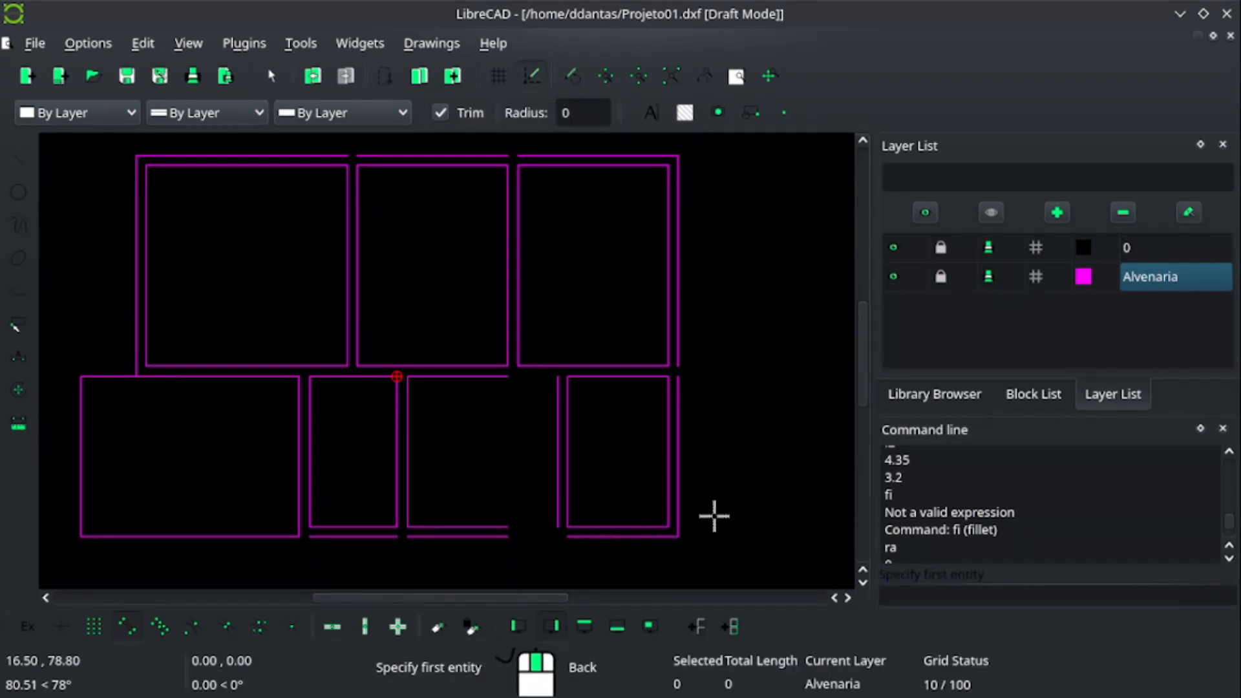
# Stretch the middle lower room's upper and lower inner lines to the right until they meet its right wall line.
pyautogui.scroll(1, 363, 488)
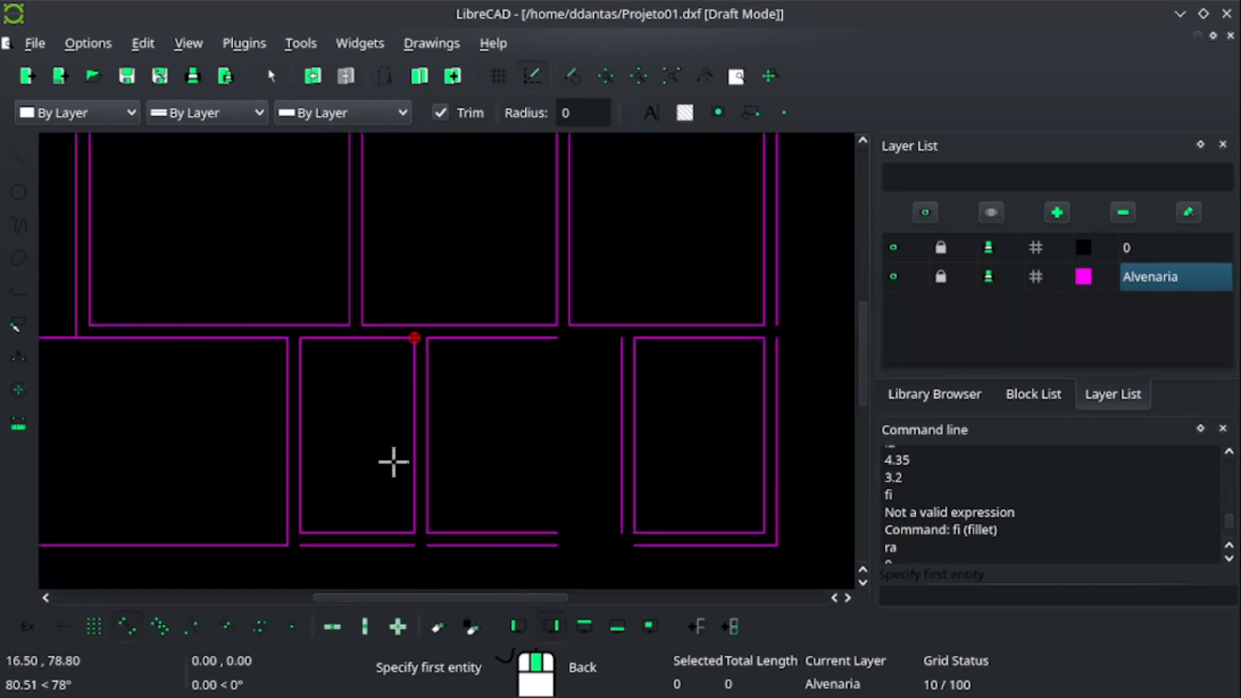
pyautogui.rightClick(534, 349)
pyautogui.rightClick(531, 348)
pyautogui.click(527, 337)
pyautogui.moveTo(554, 338); pyautogui.dragTo(595, 349)
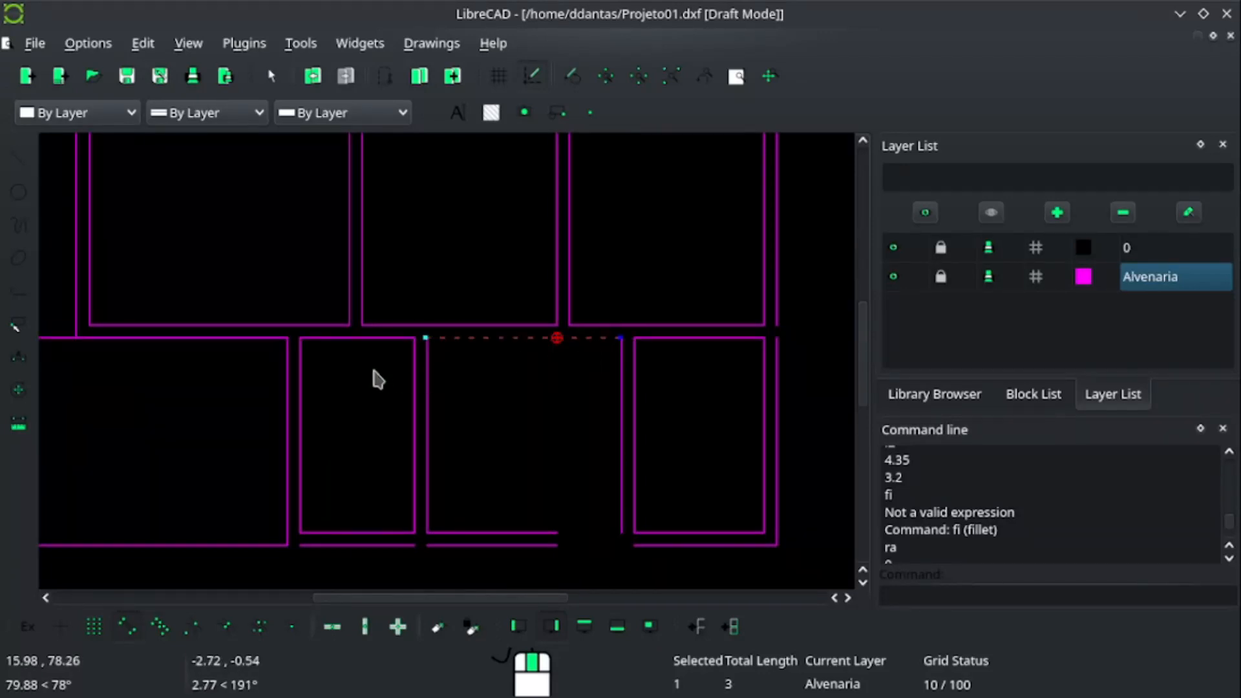
pyautogui.click(278, 382)
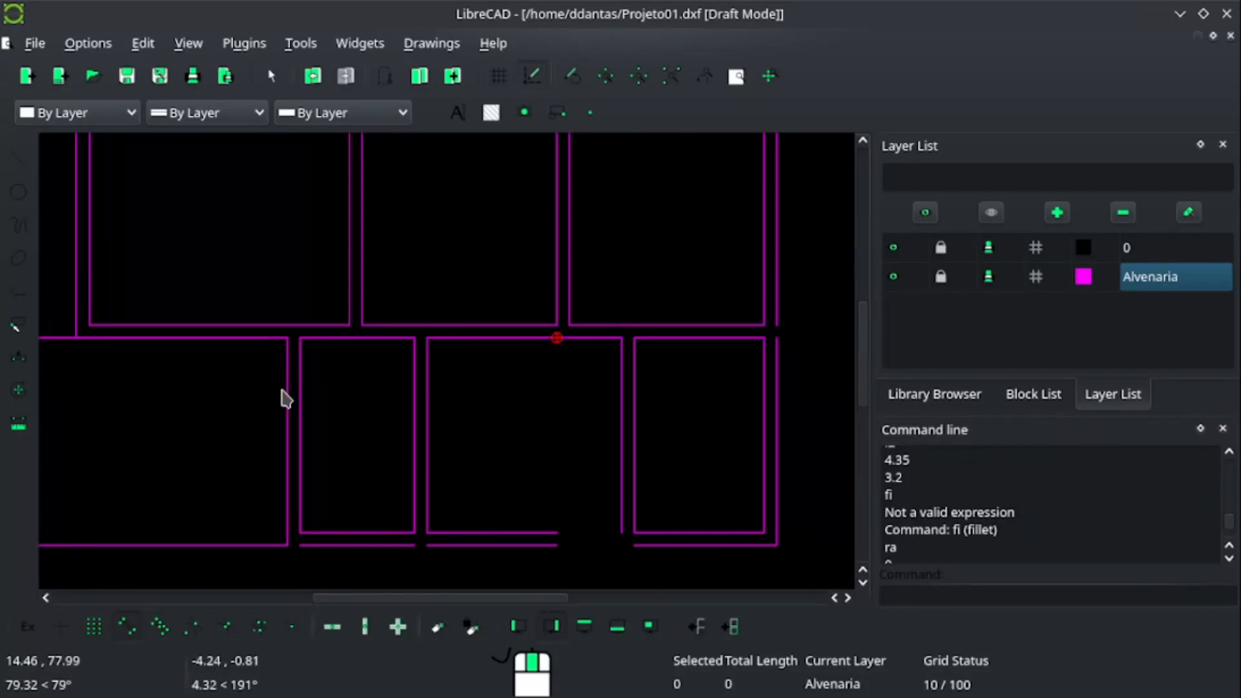
pyautogui.click(540, 531)
pyautogui.moveTo(554, 531); pyautogui.dragTo(593, 536)
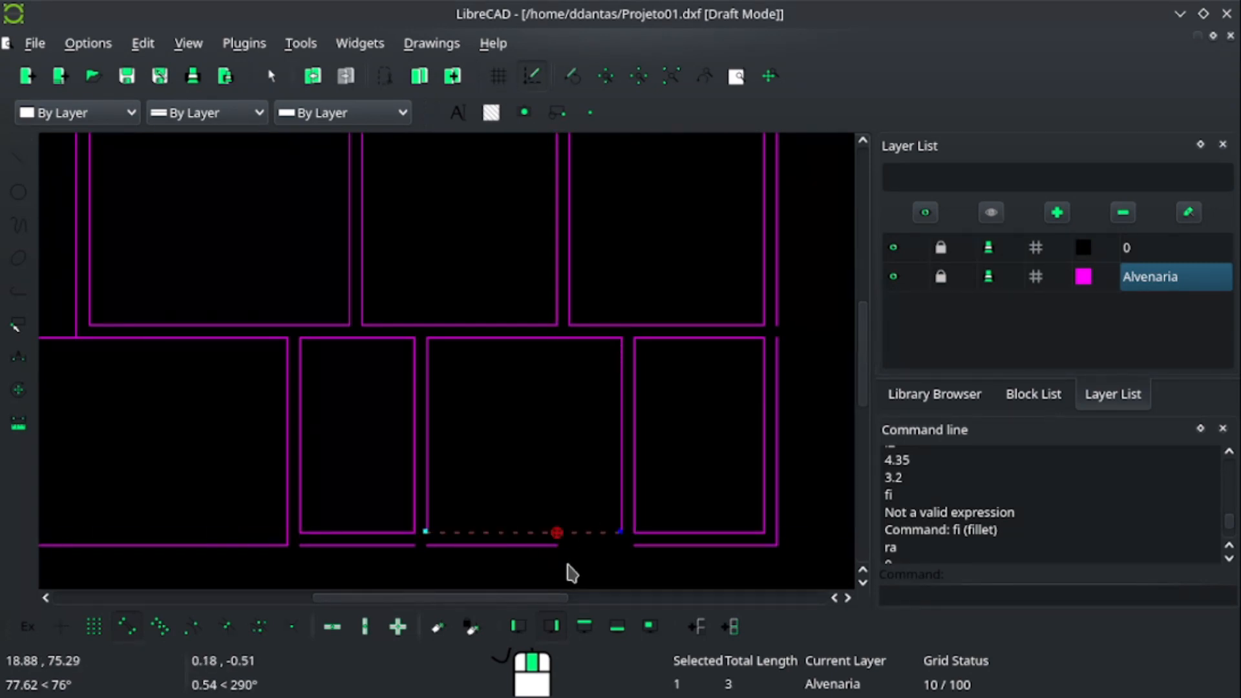
pyautogui.press('Escape')
# Stretch the middle lower room's bottom outer line at both ends to meet the neighbouring rooms' outer lines.
pyautogui.scroll(-2, 485, 524)
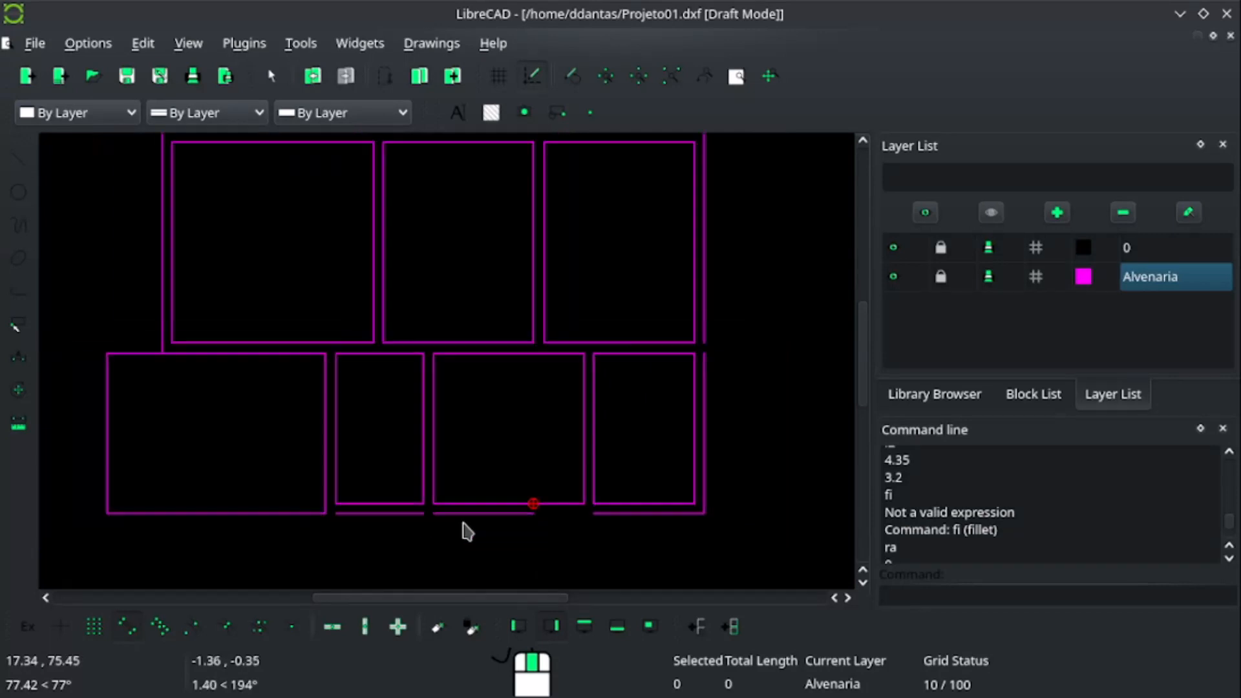
pyautogui.scroll(3, 514, 494)
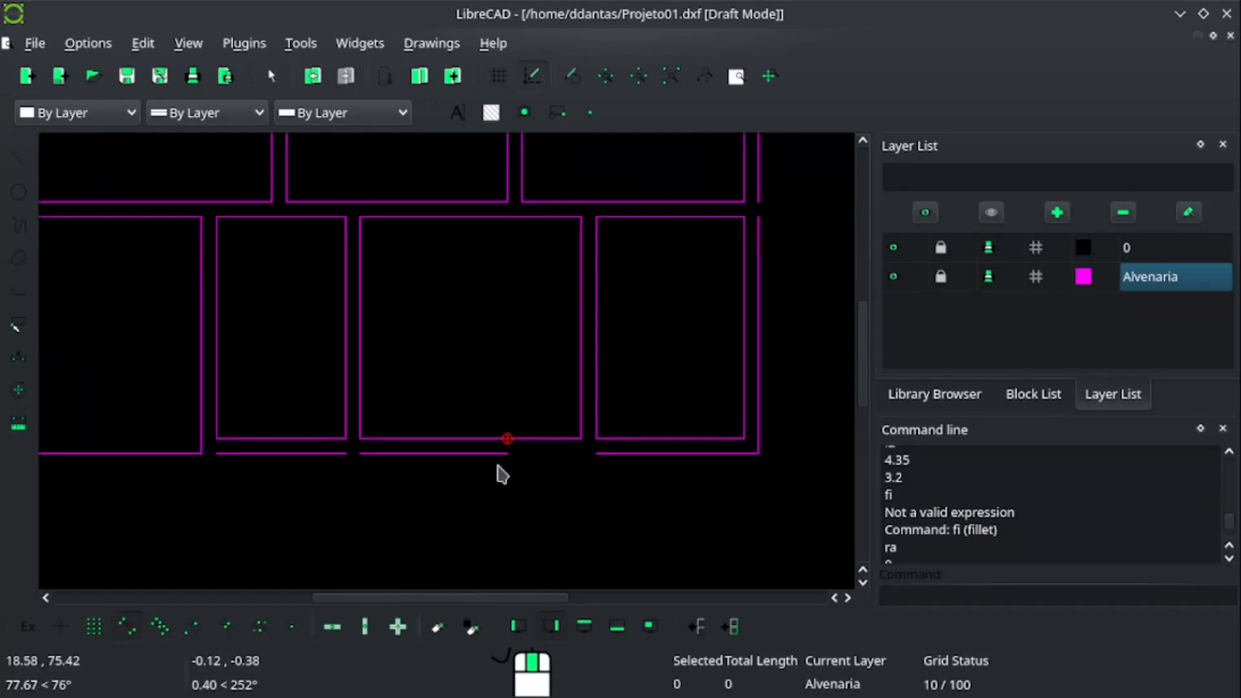
pyautogui.click(504, 454)
pyautogui.click(507, 453)
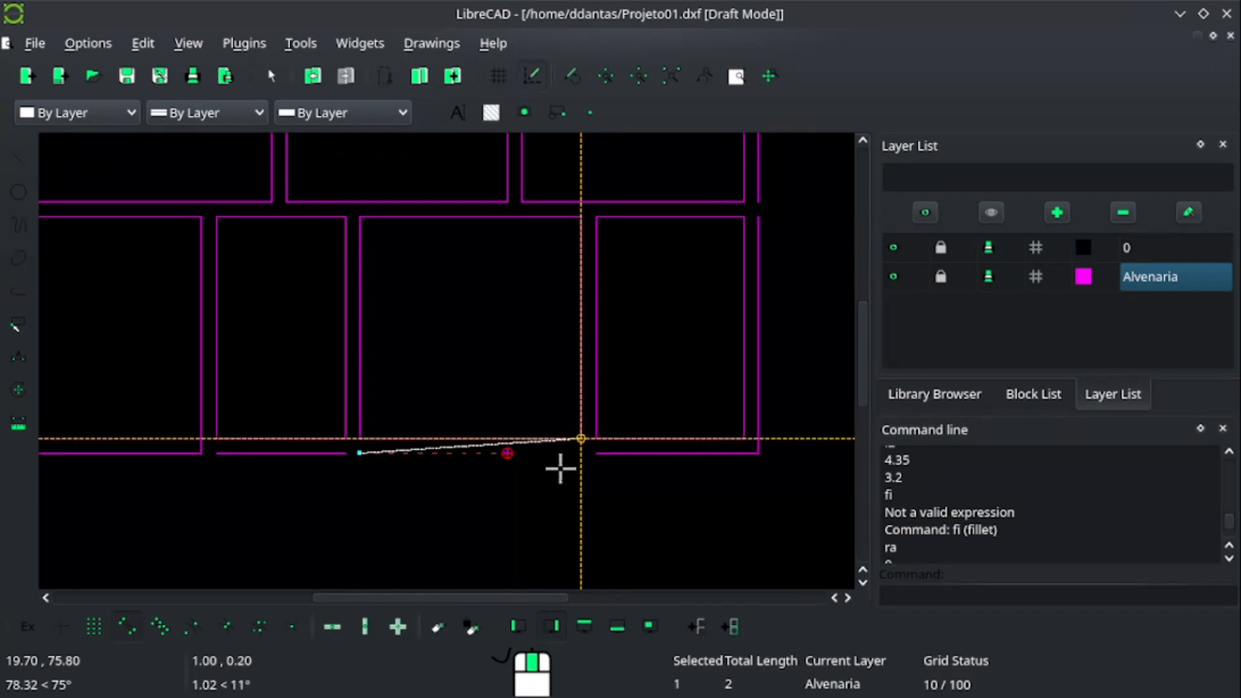
pyautogui.click(557, 482)
pyautogui.click(359, 455)
pyautogui.click(344, 453)
pyautogui.scroll(2, 223, 452)
pyautogui.press('Escape')
# Stretch the narrow lower room's bottom outer line left to the lower-left room's lower-right corner.
pyautogui.scroll(-3, 214, 465)
pyautogui.scroll(2, 342, 411)
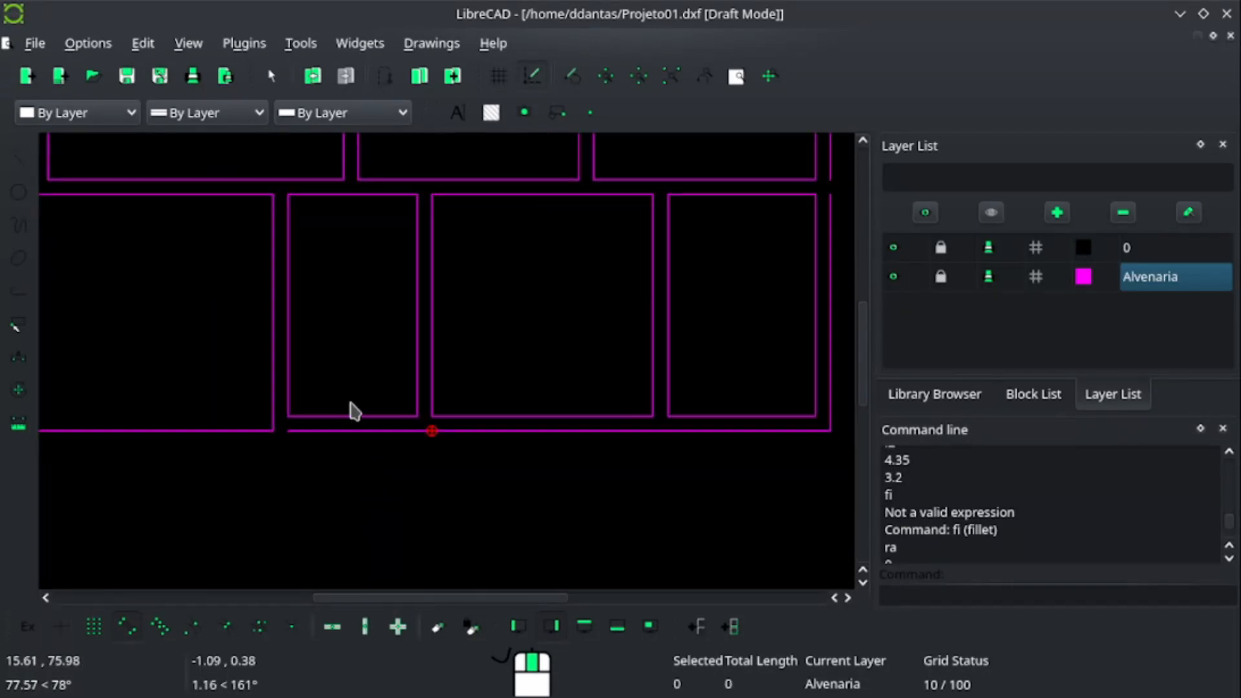
pyautogui.click(280, 434)
pyautogui.click(280, 434)
pyautogui.click(265, 434)
pyautogui.press('Escape')
pyautogui.scroll(-2, 278, 407)
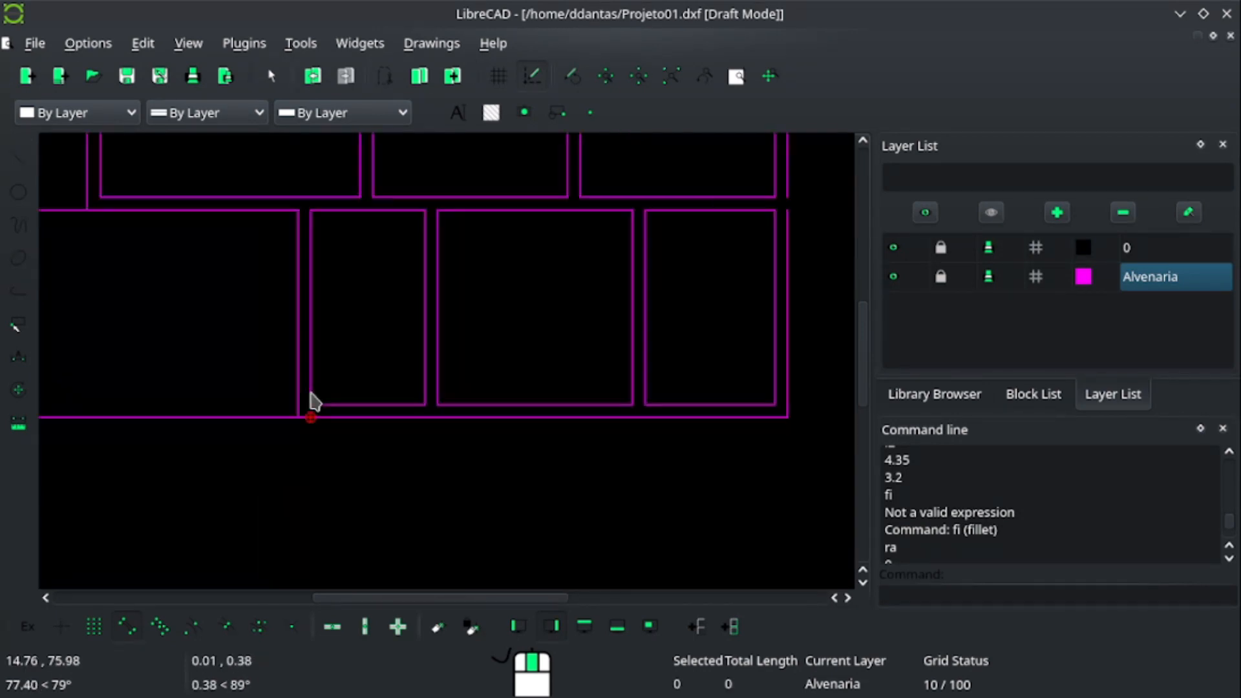
# Stretch the upper row's right outer line down to meet the lower row's right outer line.
pyautogui.scroll(-4, 412, 364)
pyautogui.moveTo(452, 261); pyautogui.dragTo(368, 327, button='middle')
pyautogui.scroll(3, 414, 414)
pyautogui.scroll(4, 427, 408)
pyautogui.click(549, 418)
pyautogui.click(548, 421)
pyautogui.click(549, 434)
# Stretch the upper middle room's top outer line at both ends to meet the neighbouring rooms' outer lines.
pyautogui.scroll(-3, 297, 410)
pyautogui.moveTo(206, 387); pyautogui.dragTo(438, 343, button='middle')
pyautogui.scroll(2, 458, 179)
pyautogui.scroll(1, 402, 207)
pyautogui.click(382, 208)
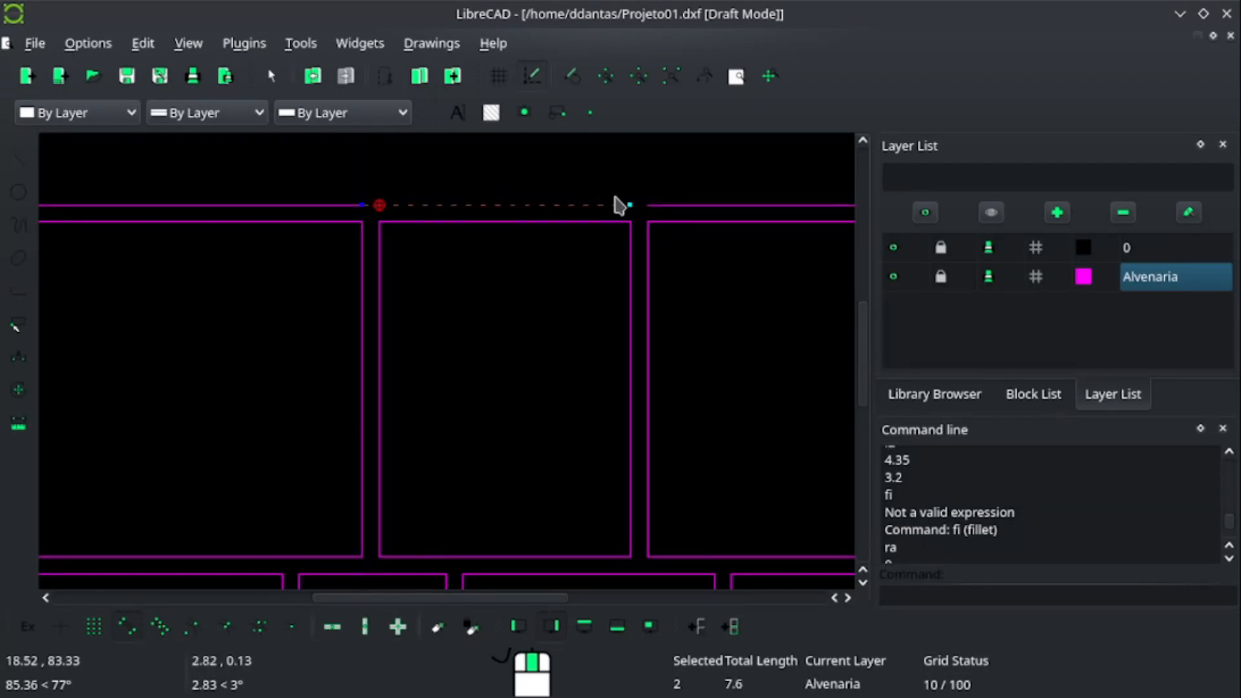
pyautogui.moveTo(630, 205); pyautogui.dragTo(647, 206)
pyautogui.click(648, 206)
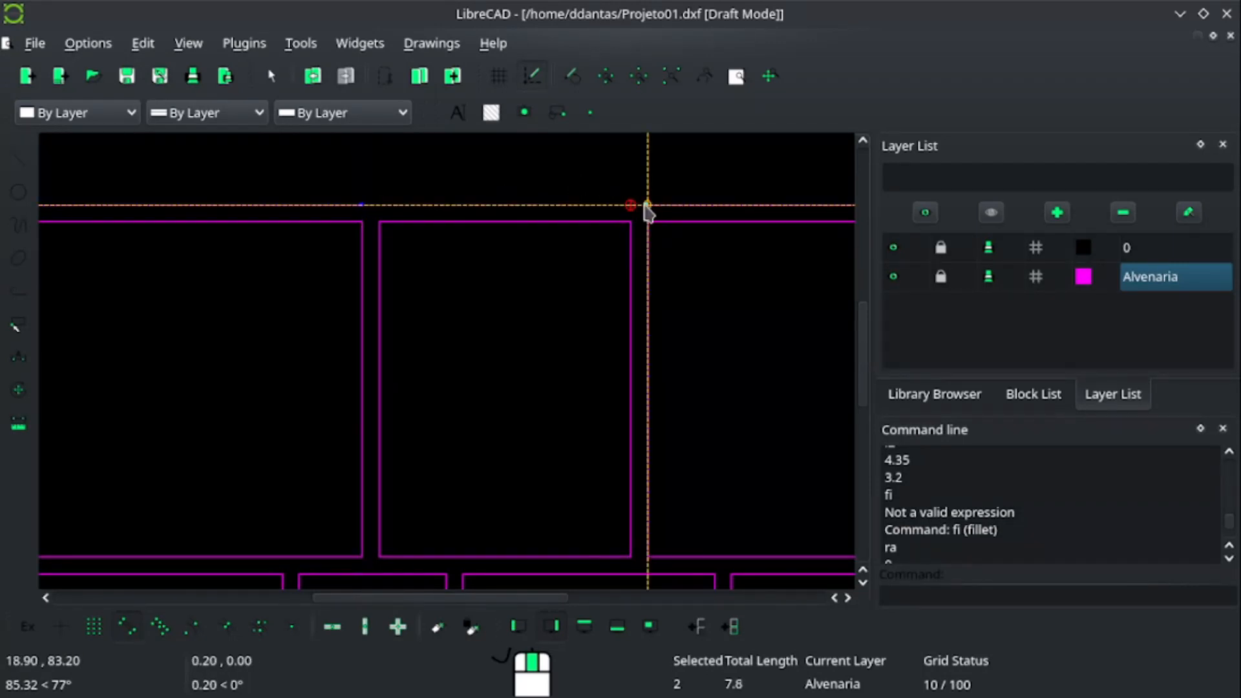
pyautogui.press('Escape')
pyautogui.scroll(-5, 483, 274)
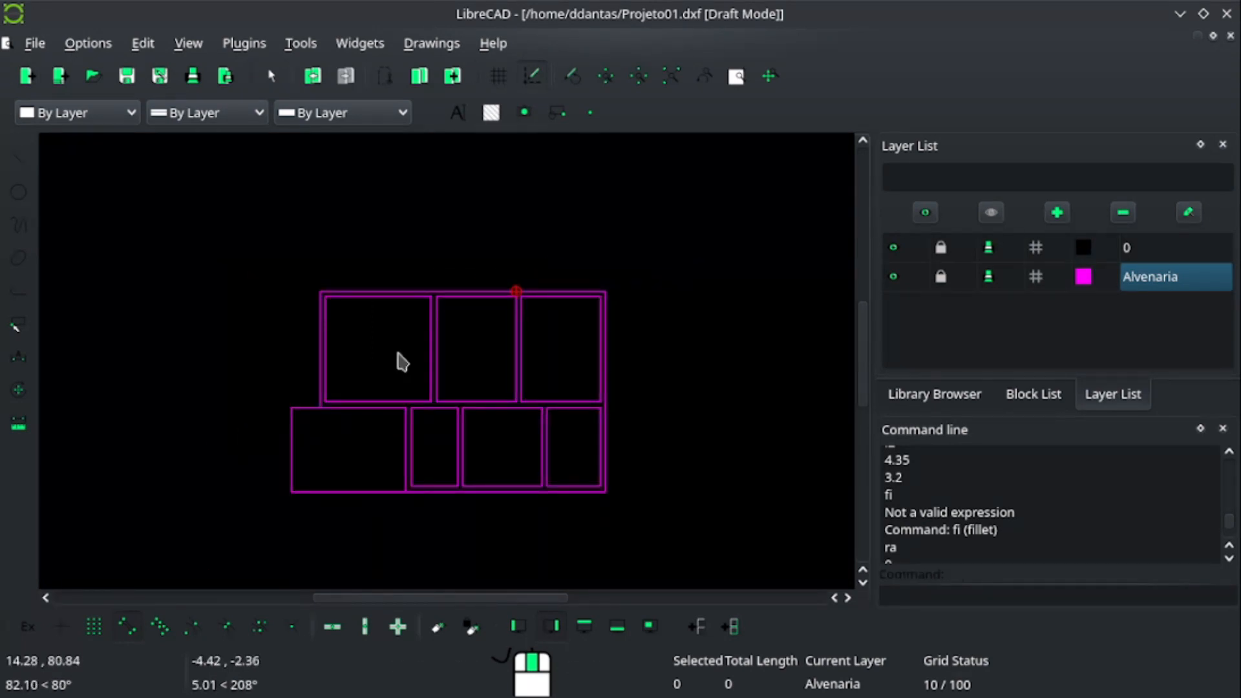
# Offset the upper middle room's bottom inner line 1 m upward.
pyautogui.scroll(3, 402, 363)
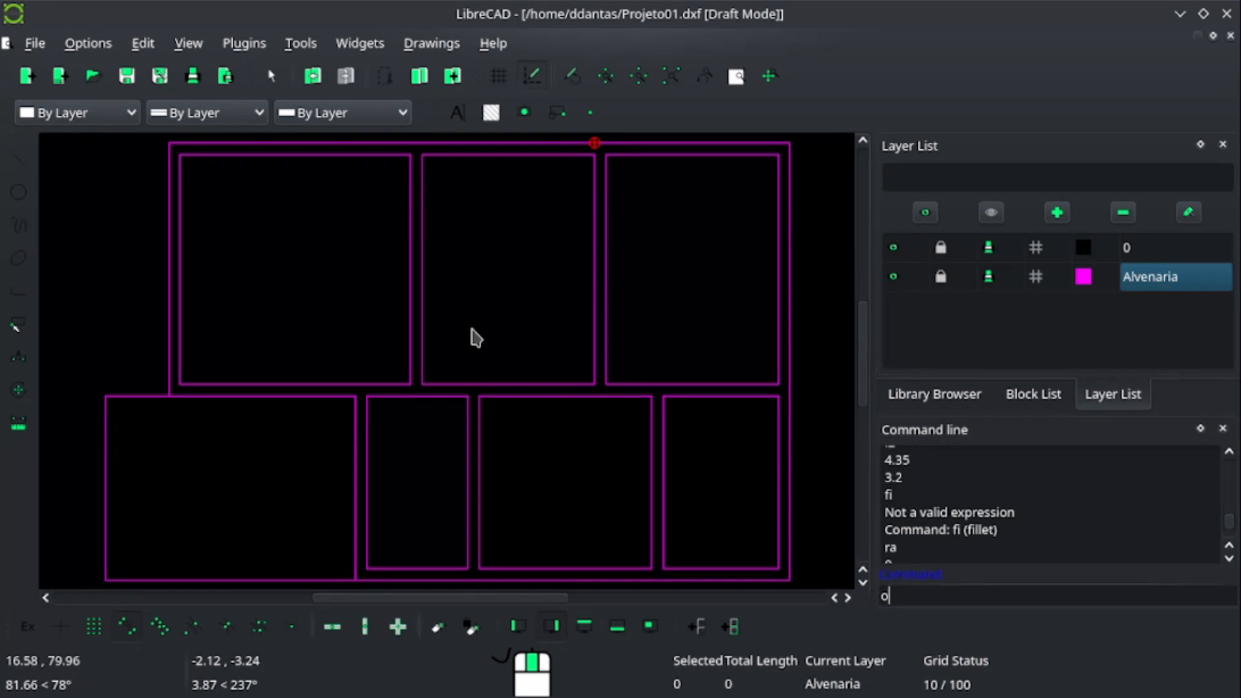
pyautogui.press('Return')
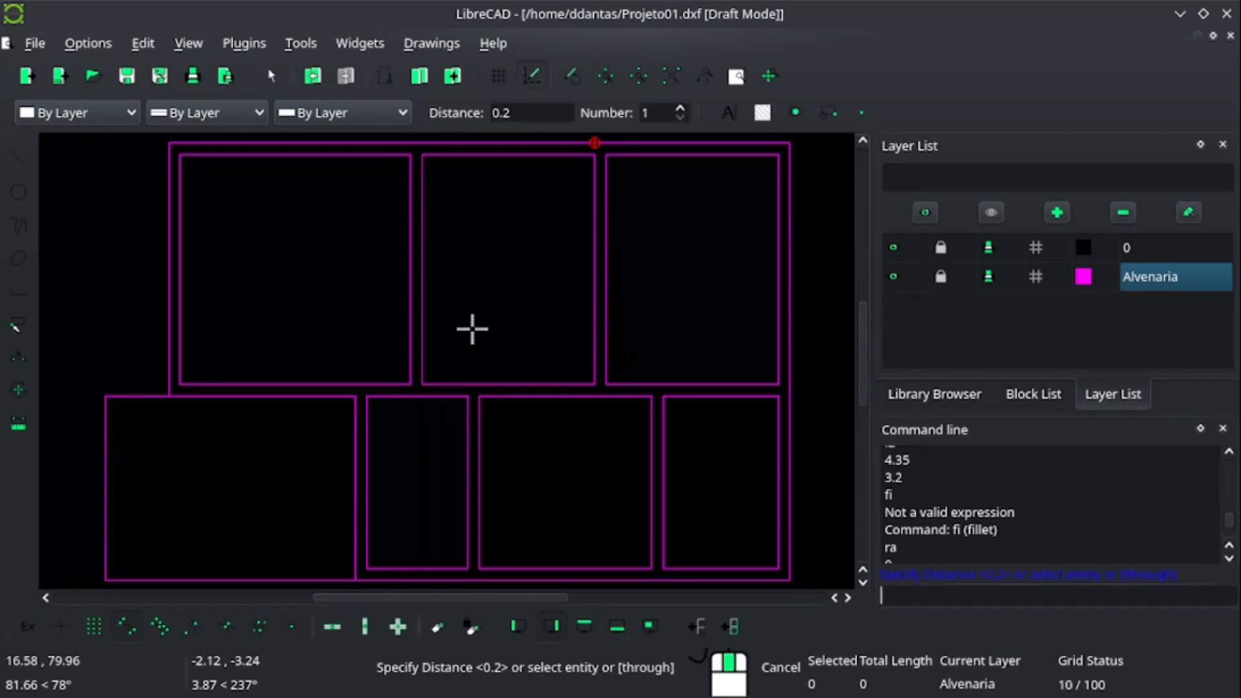
pyautogui.press('Return')
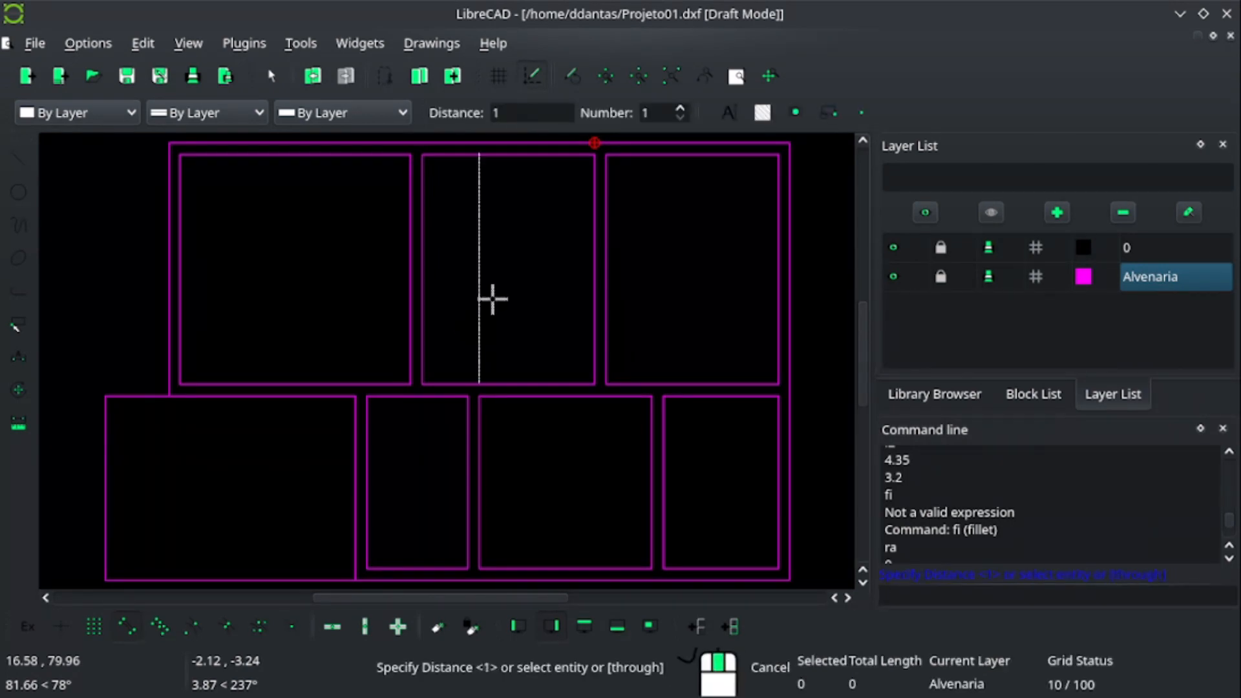
pyautogui.click(509, 359)
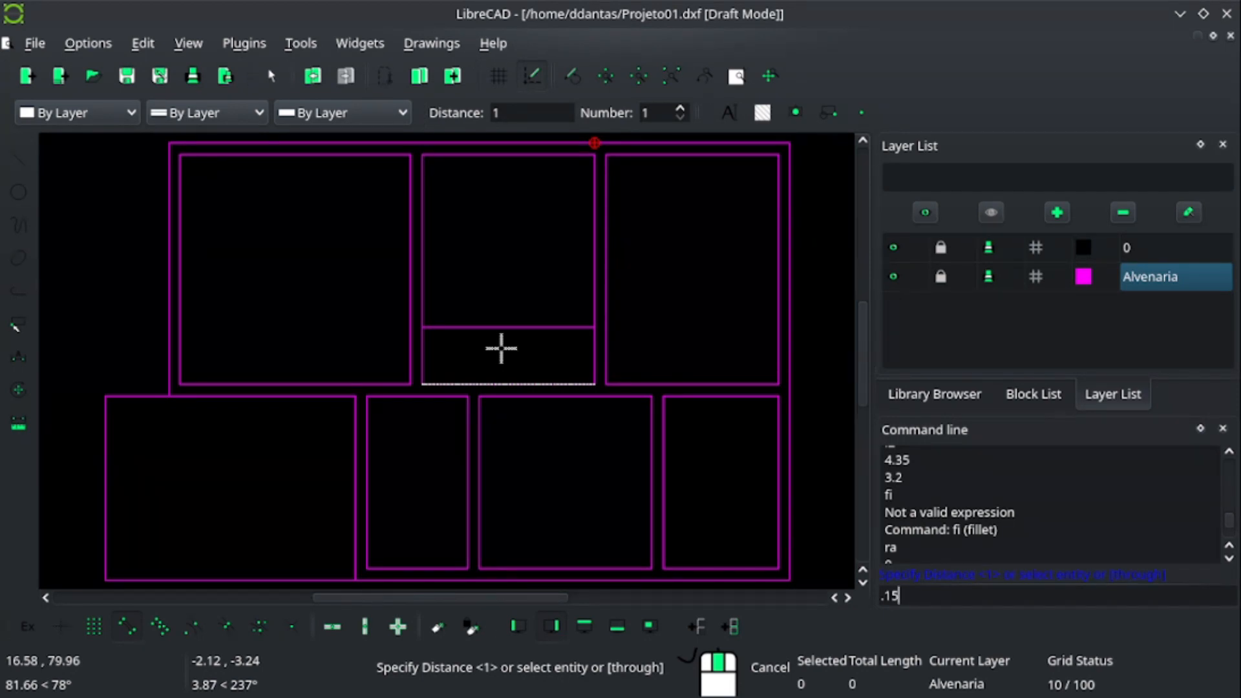
# Offset the new horizontal line in the upper middle room 0.15 m upward to form a partition wall.
pyautogui.write('.15')
pyautogui.press('Return')
pyautogui.click(549, 319)
pyautogui.rightClick(549, 319)
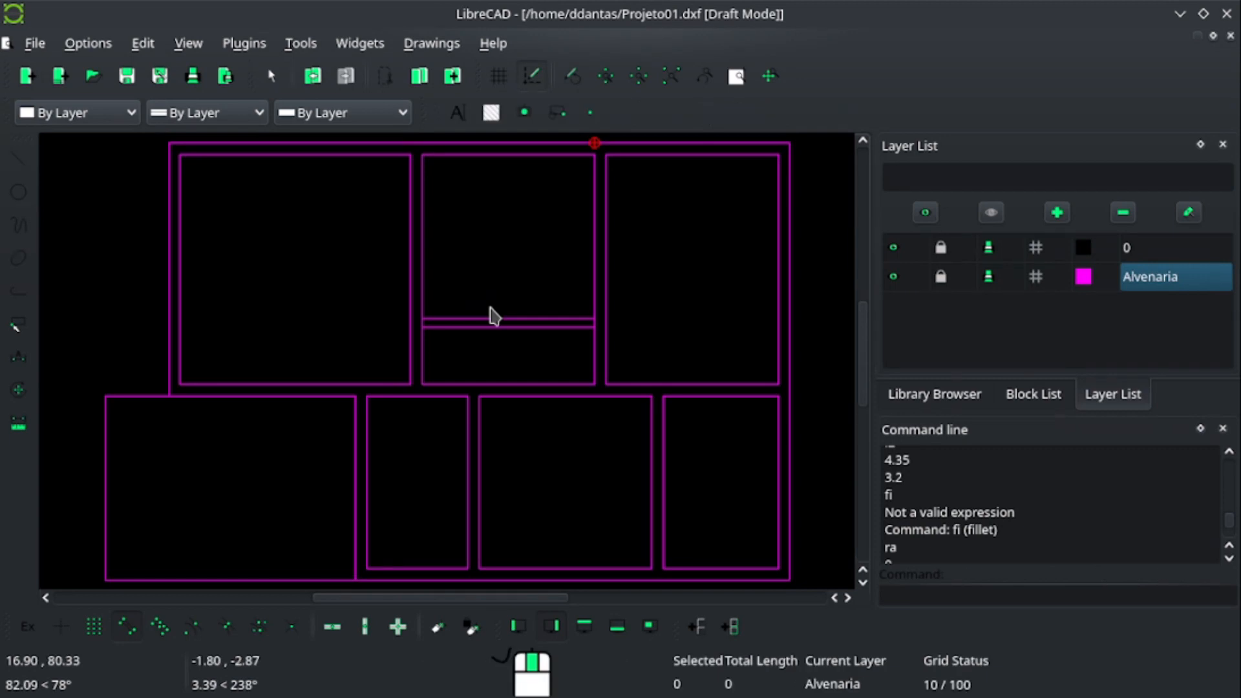
# Fillet the partition's upper line to the upper middle room's left line, and its lower line to the upper-left room's right line.
pyautogui.press('Return')
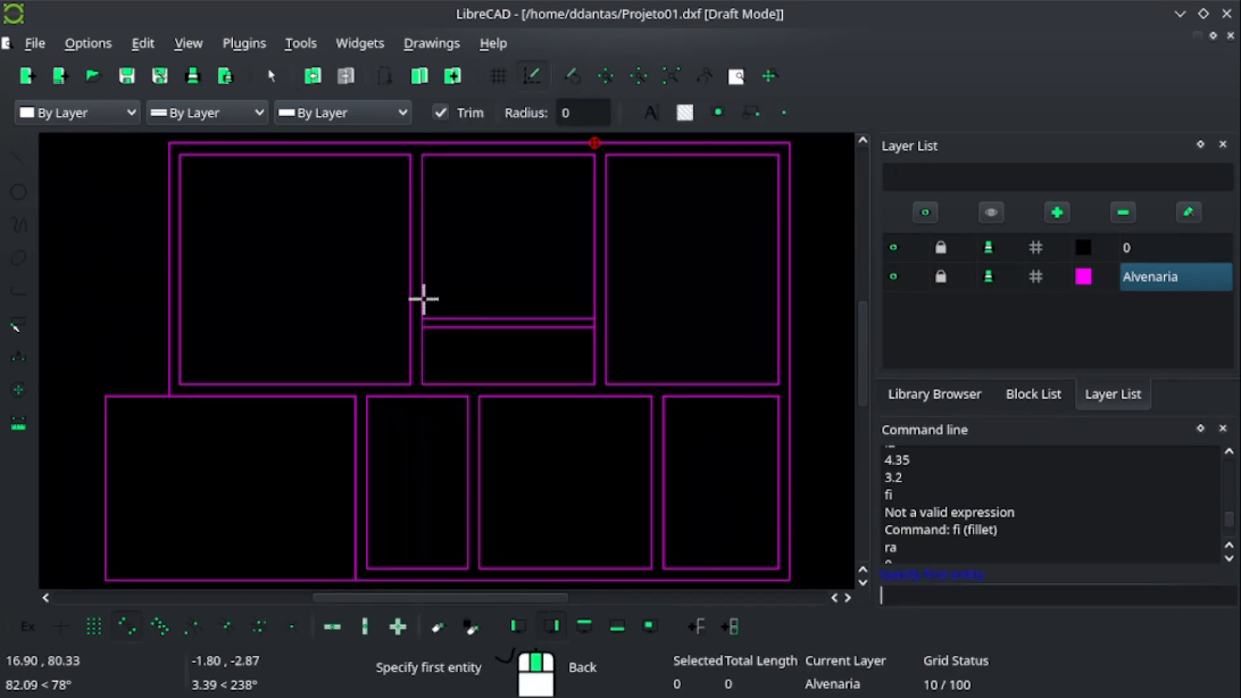
pyautogui.click(451, 320)
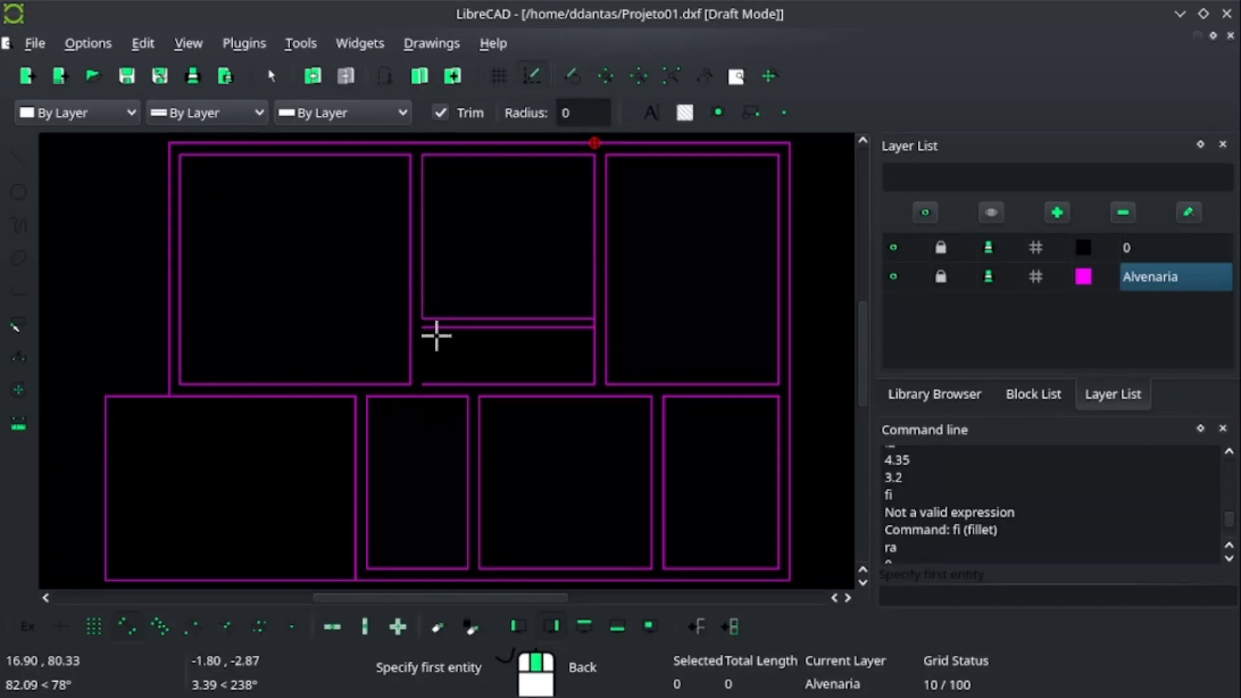
pyautogui.click(438, 328)
pyautogui.click(441, 327)
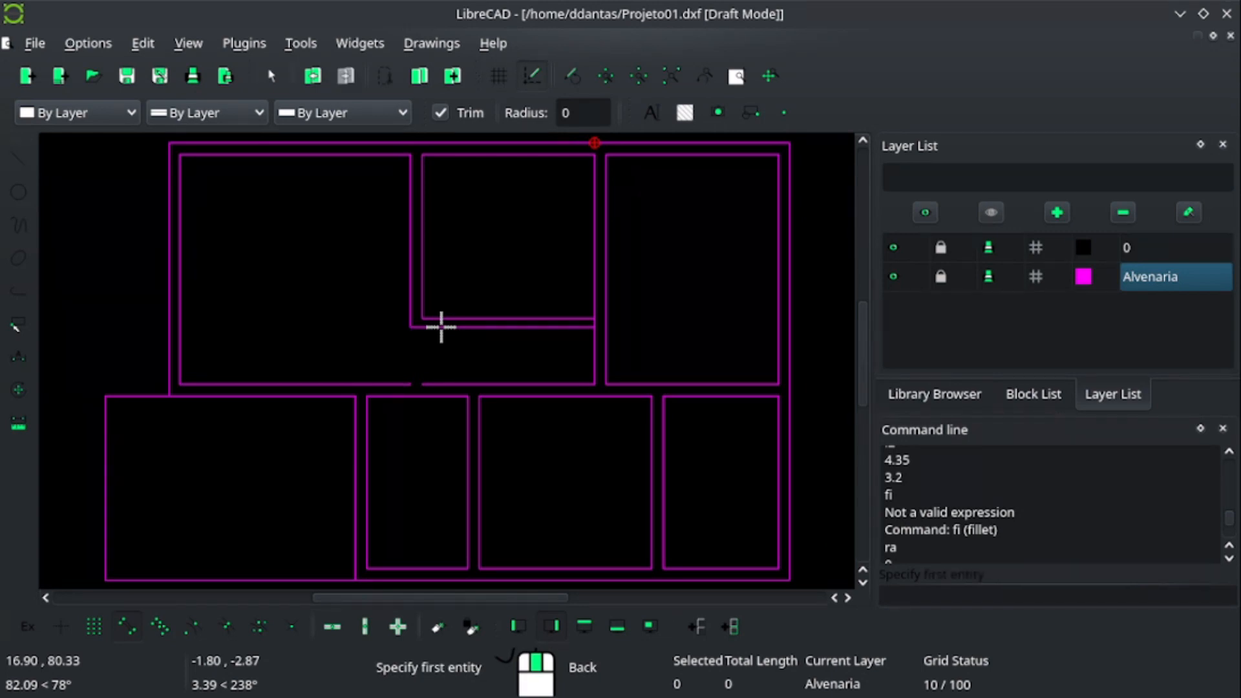
# Stretch the upper middle room's bottom line left to meet the upper-left room's bottom line.
pyautogui.rightClick(428, 382)
pyautogui.click(419, 384)
pyautogui.click(420, 384)
pyautogui.click(410, 385)
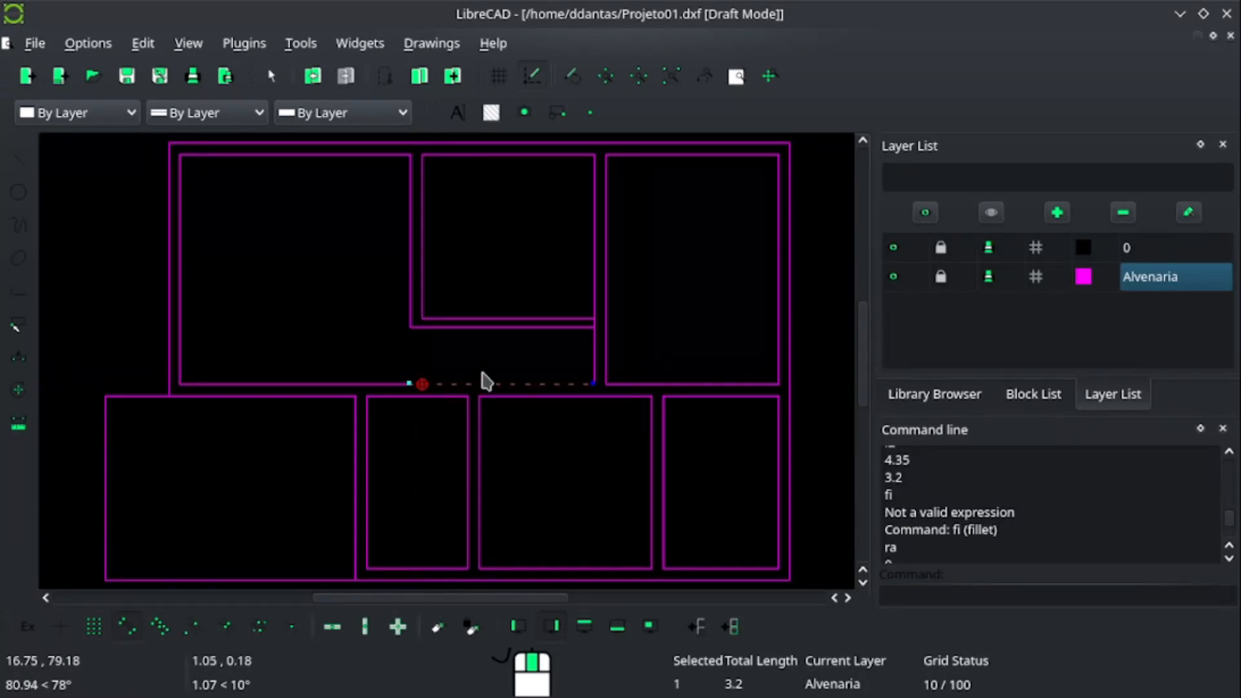
pyautogui.moveTo(488, 378)
pyautogui.mouseDown(button='middle')
pyautogui.moveTo(241, 377)
pyautogui.moveTo(254, 392)
pyautogui.mouseUp(button='middle')
pyautogui.middleClick(263, 370)
pyautogui.middleClick(263, 370)
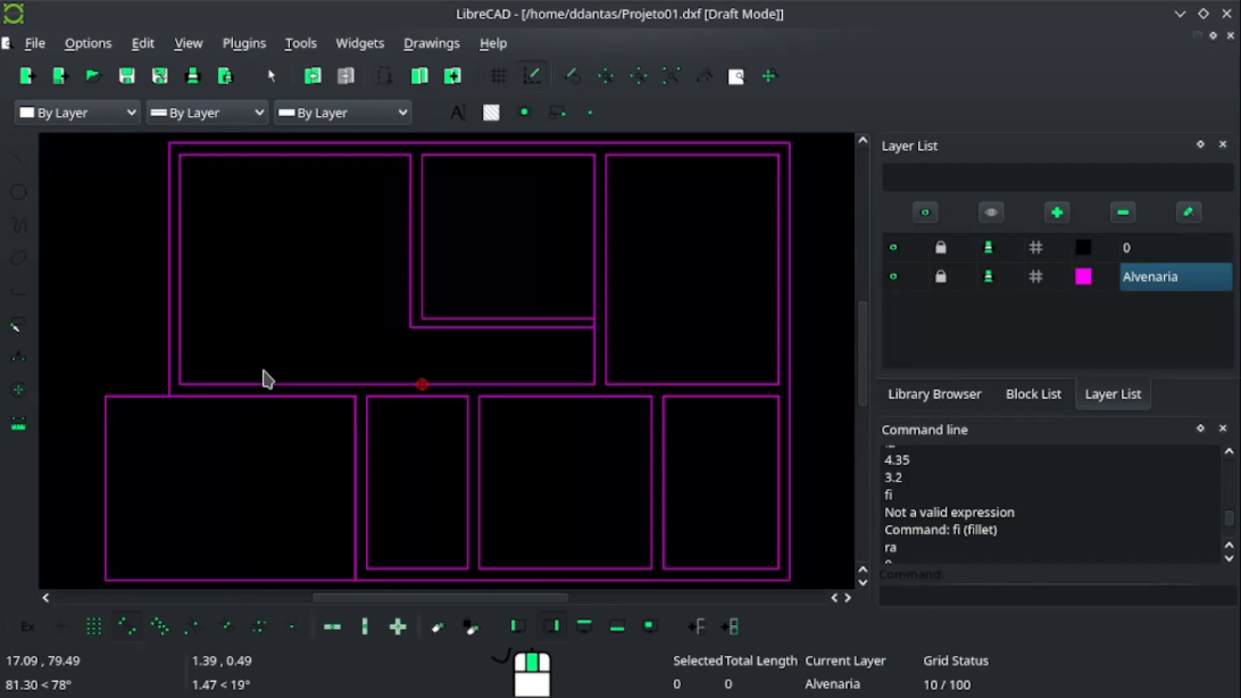